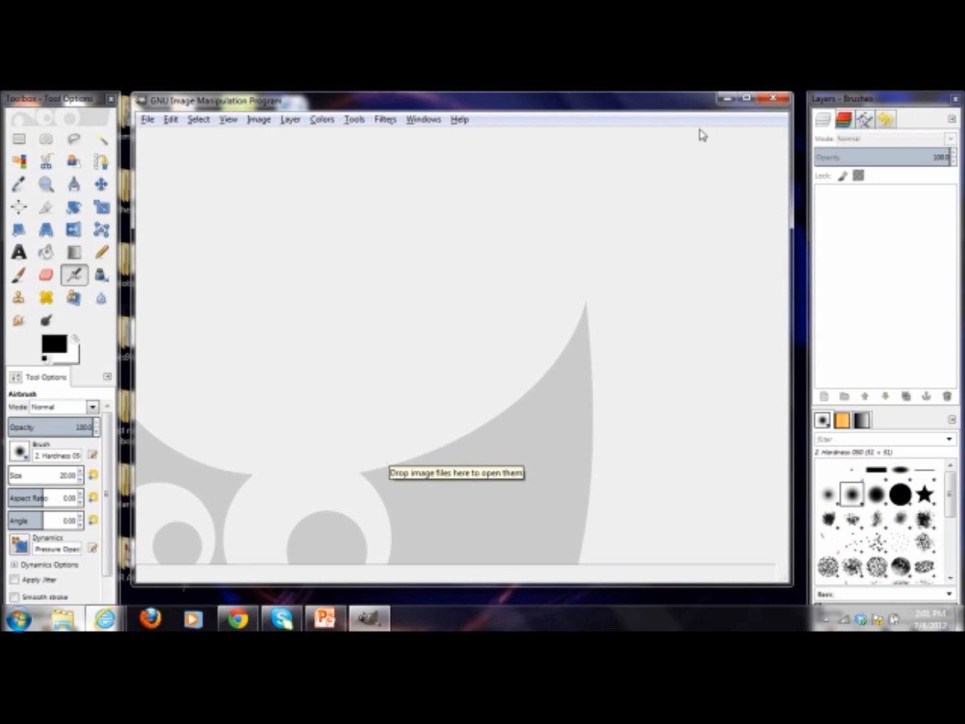
Launch Adobe Photoshop CS6 (64 Bit) from the desktop, closing the antivirus alert and dismissing the graphics hardware notice
{"action": "left_click", "coordinate": [727, 99]}
{"action": "left_click", "coordinate": [3, 622]}
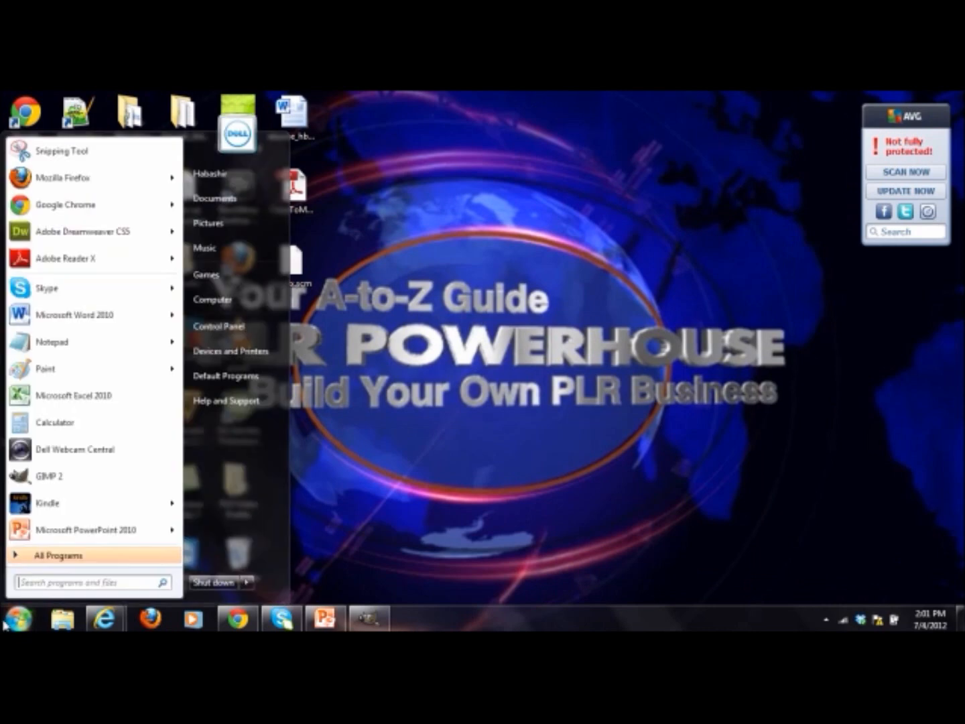
{"action": "left_click", "coordinate": [3, 622]}
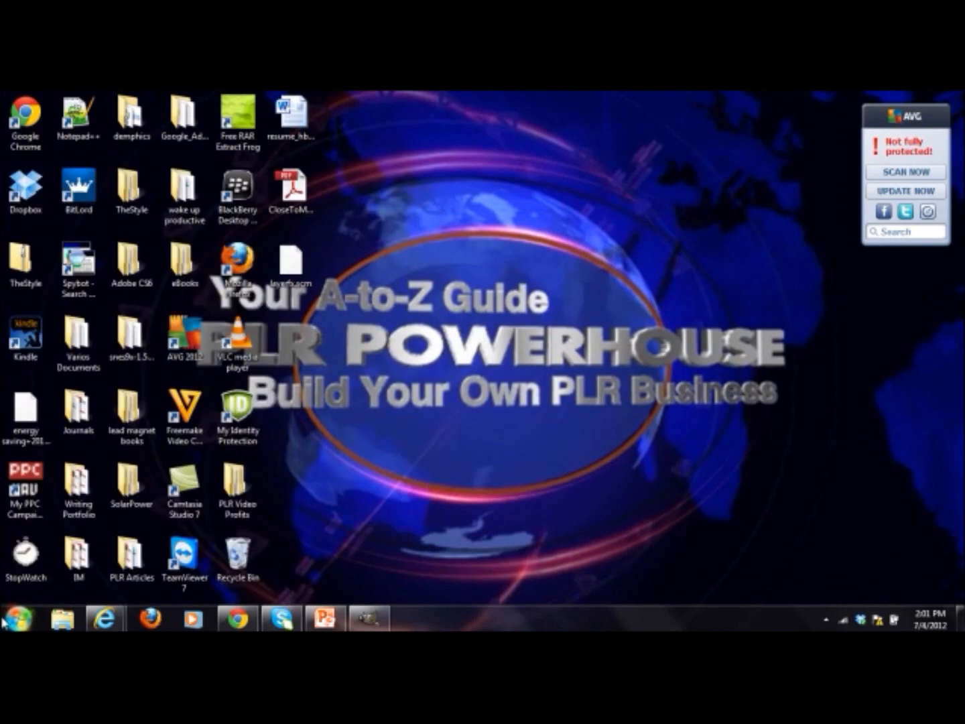
{"action": "left_click", "coordinate": [3, 622]}
{"action": "type", "text": "photoshop"}
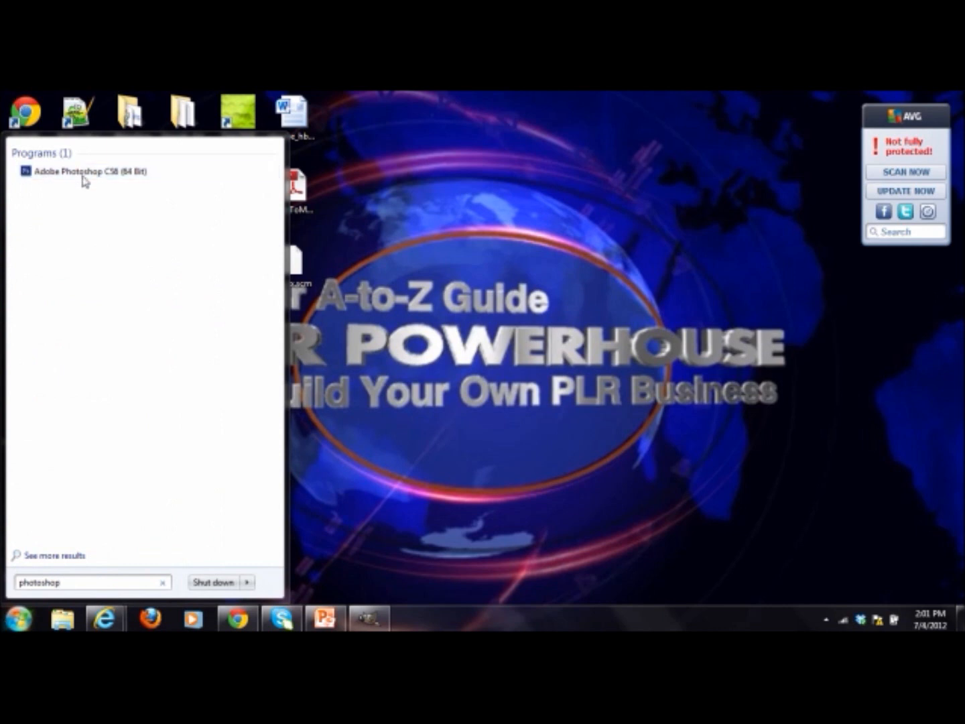
{"action": "left_click", "coordinate": [83, 174]}
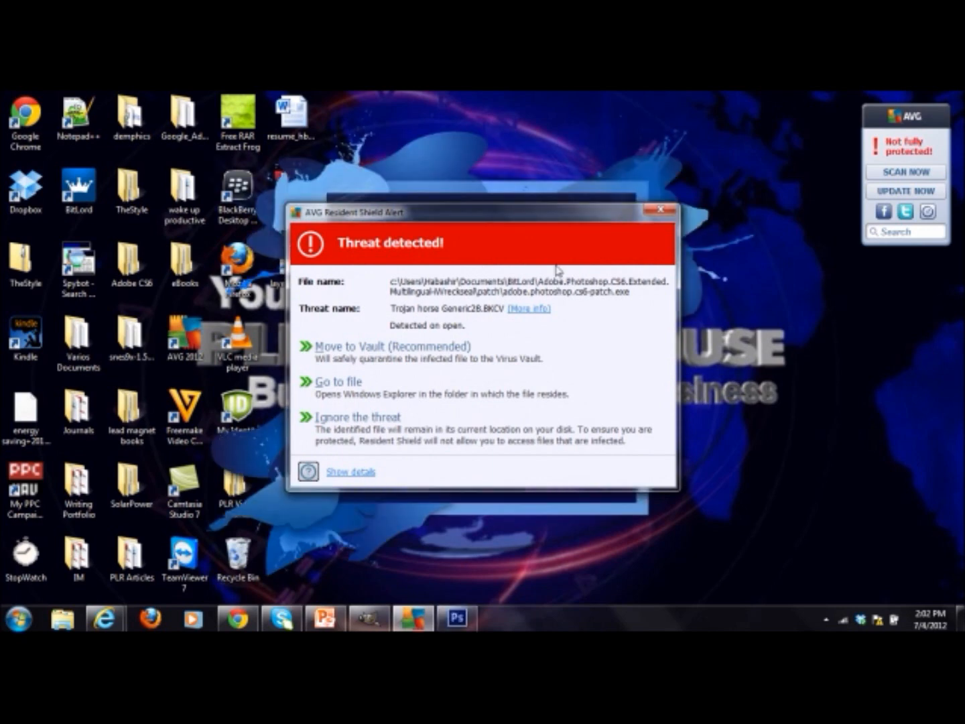
{"action": "left_click", "coordinate": [661, 213]}
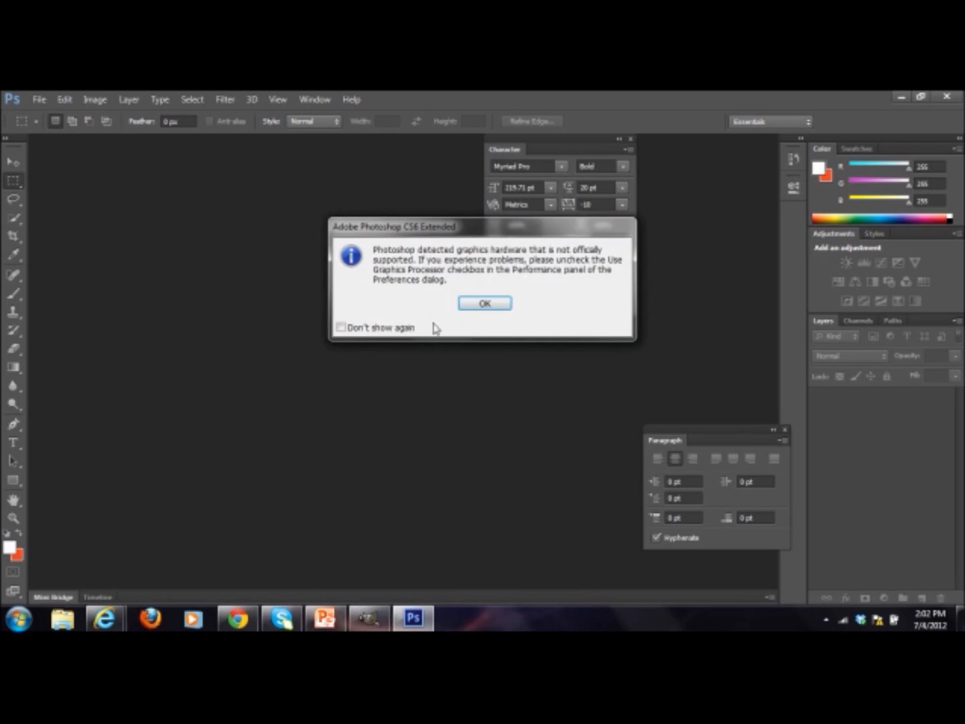
{"action": "left_click", "coordinate": [482, 306]}
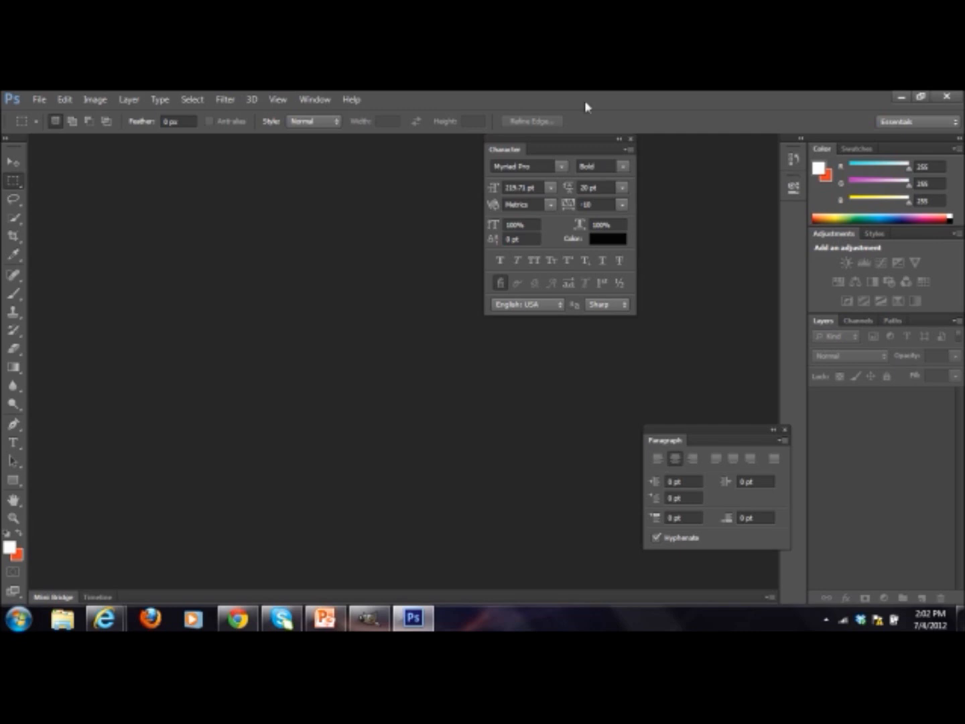
Switch to Chrome, search Google for "gimp" and open the official GIMP website
{"action": "left_click", "coordinate": [899, 96]}
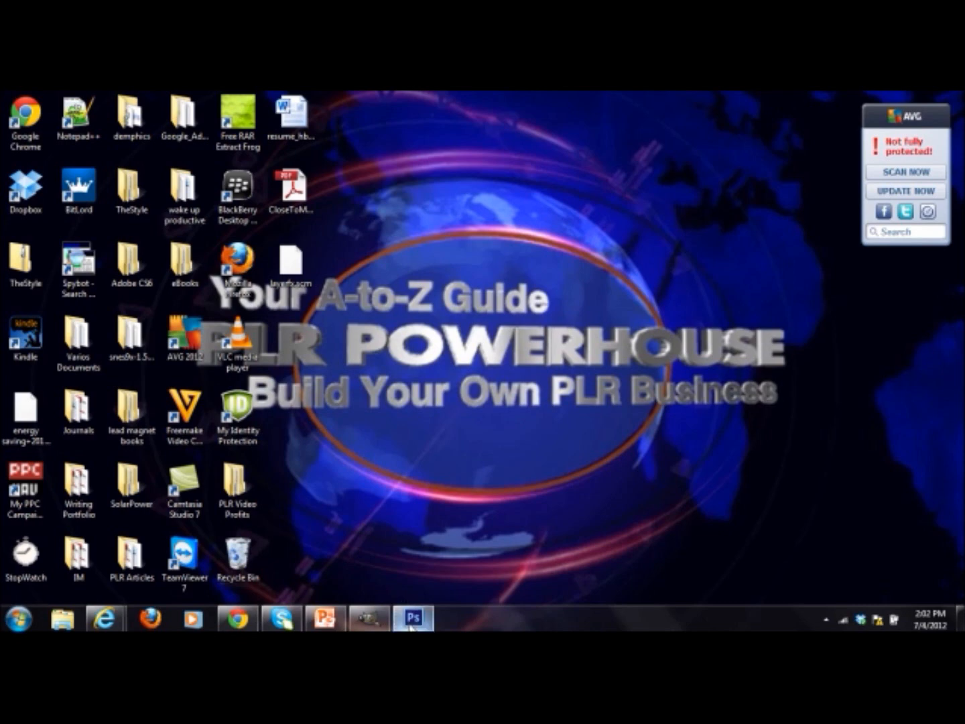
{"action": "left_click", "coordinate": [239, 624]}
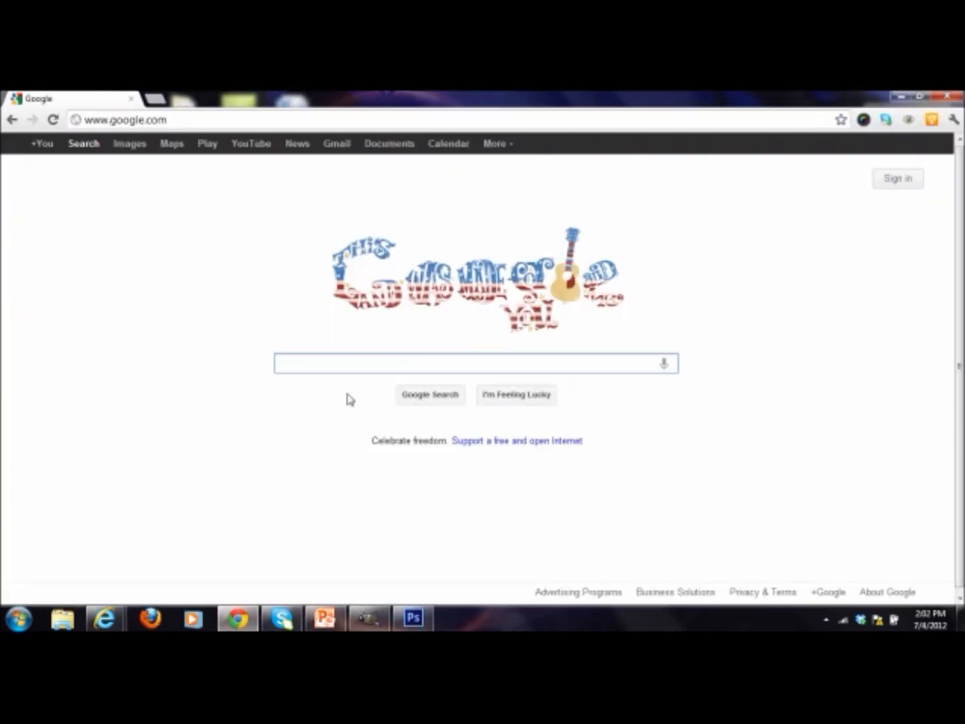
{"action": "type", "text": "gimp"}
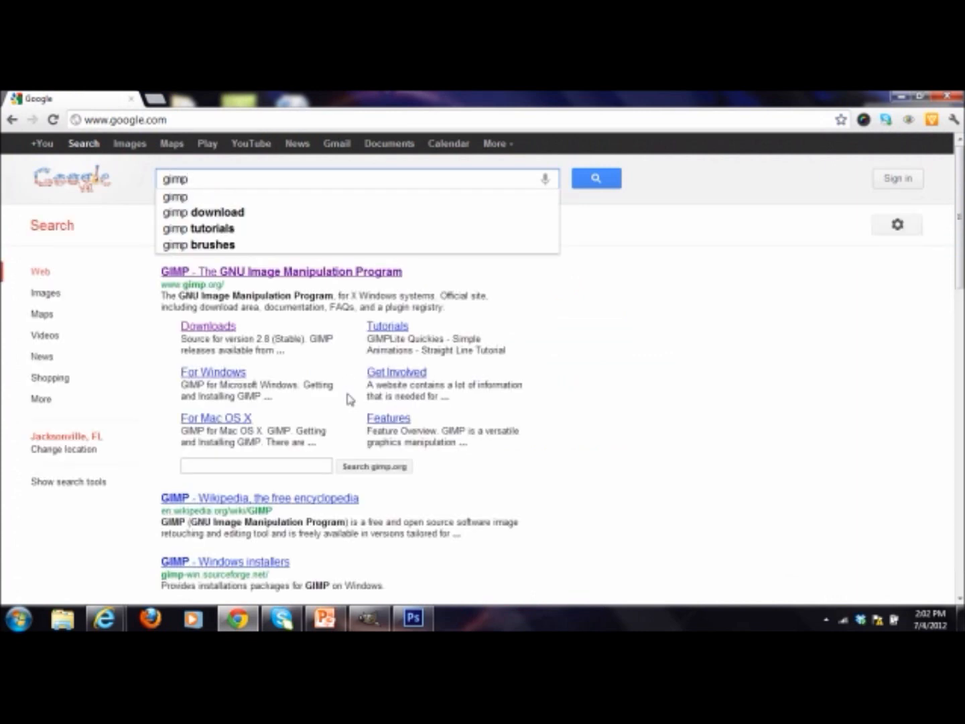
{"action": "key", "text": "Return"}
{"action": "left_click", "coordinate": [267, 277]}
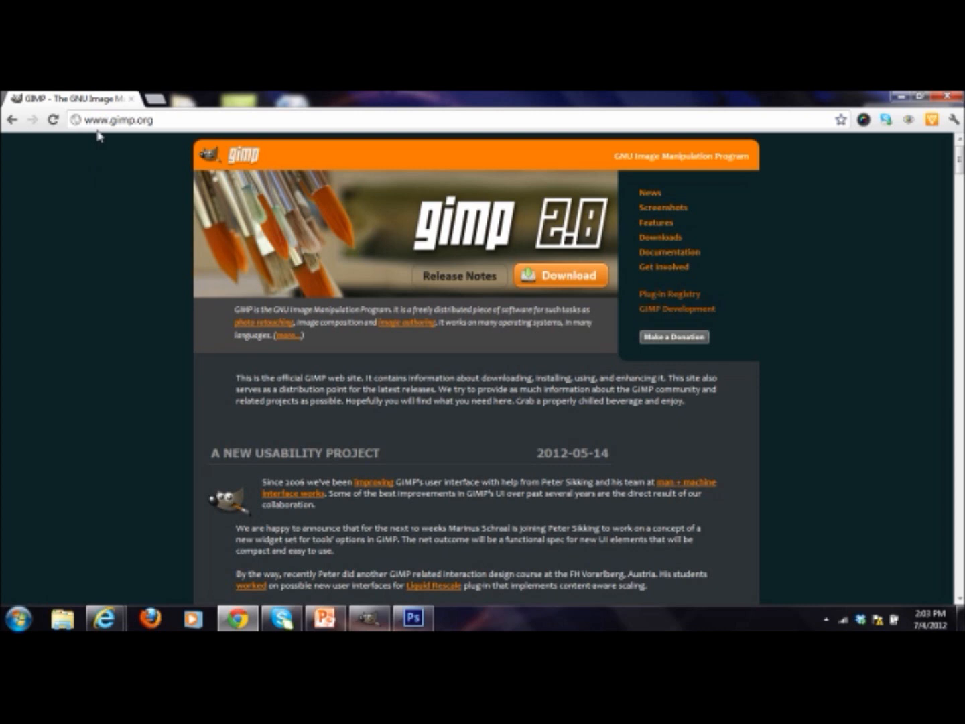
Search Google for "gimp layer effects" in a new browser tab and open the GIMP Plugin Registry's Layer Effects page
{"action": "left_click", "coordinate": [153, 99]}
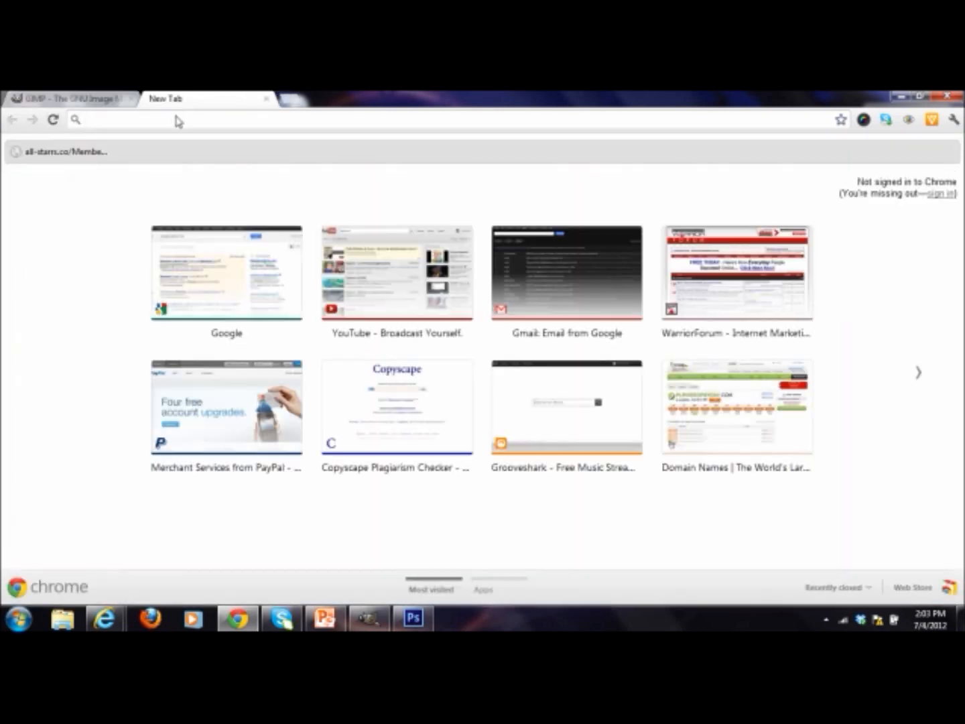
{"action": "type", "text": "google.com"}
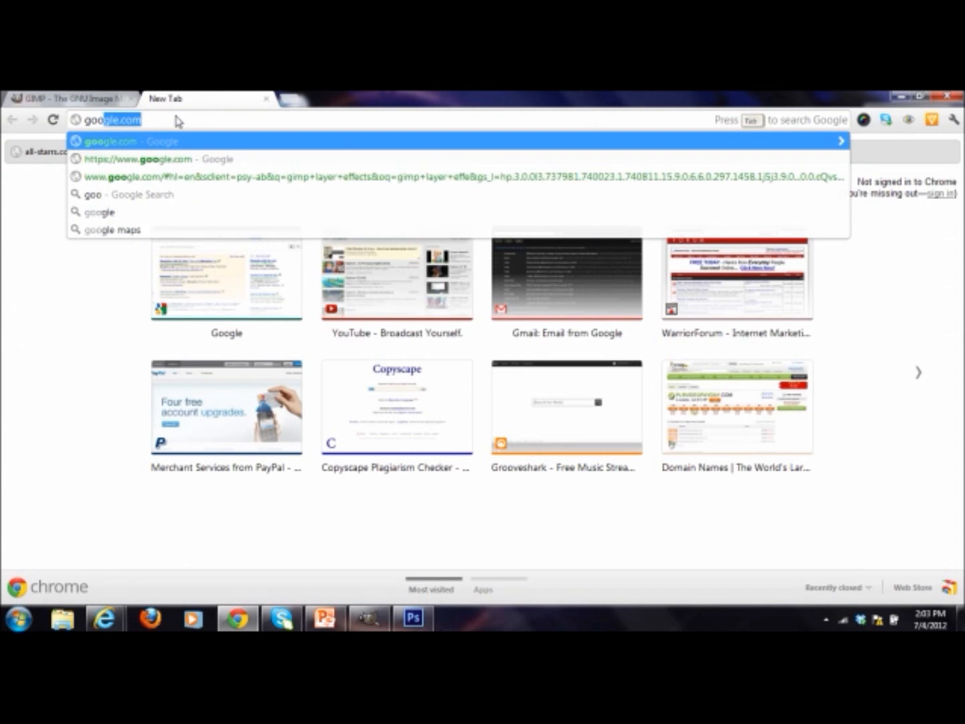
{"action": "key", "text": "Down"}
{"action": "key", "text": "Return"}
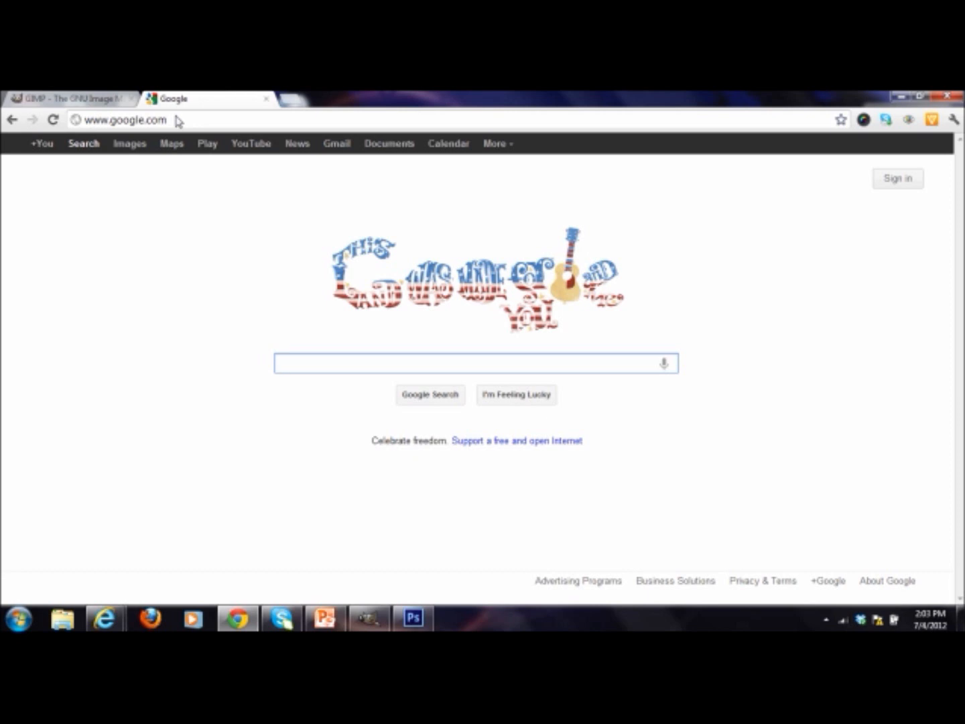
{"action": "type", "text": "gim"}
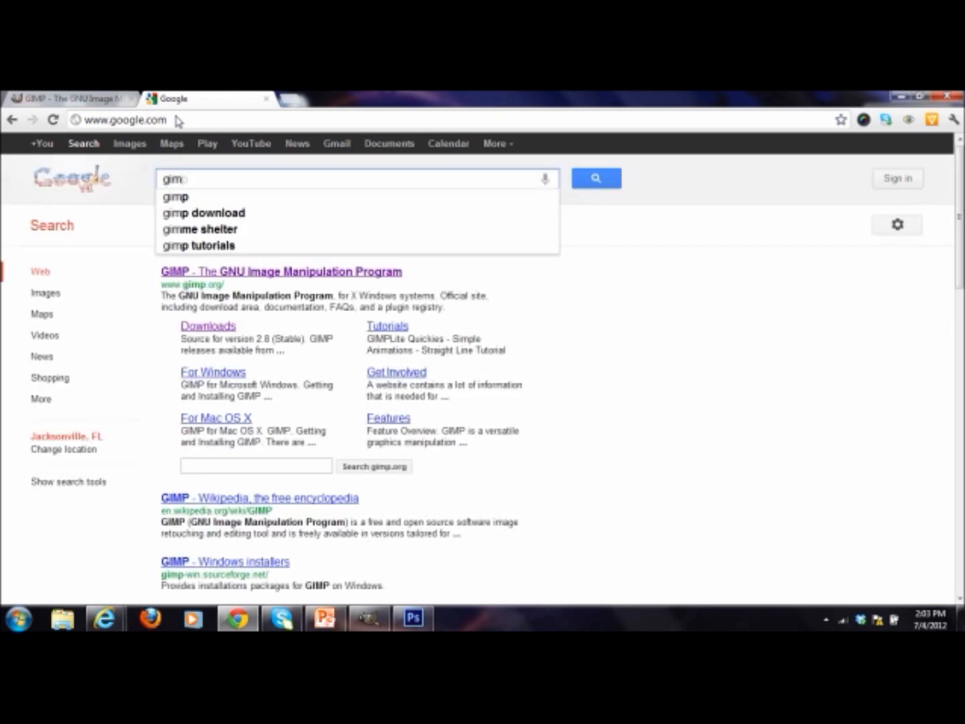
{"action": "type", "text": "p layer ef"}
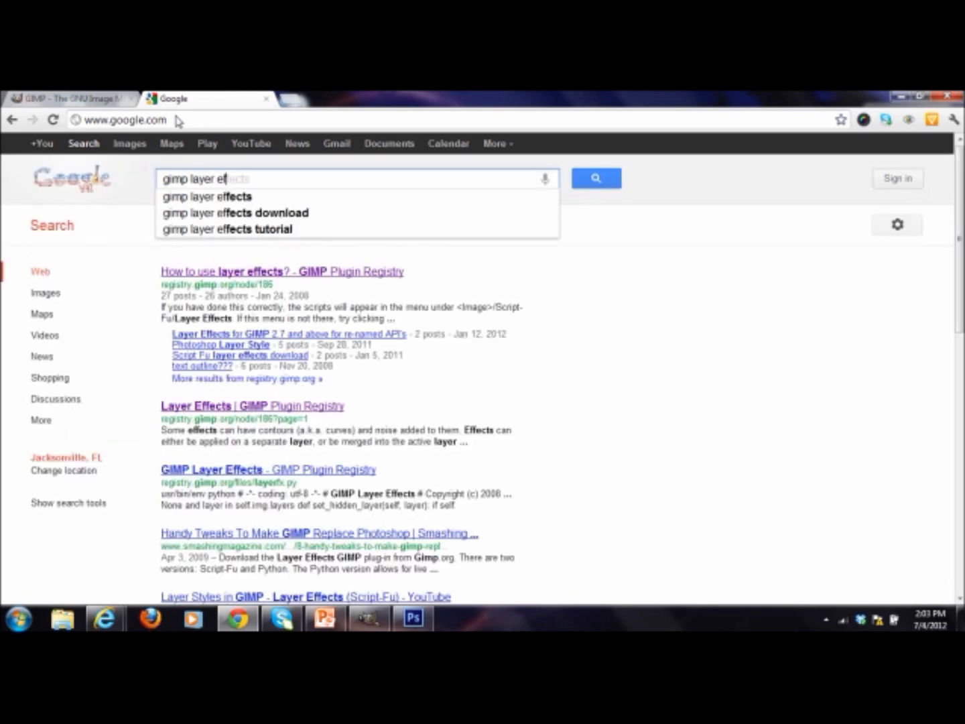
{"action": "type", "text": "fects"}
{"action": "key", "text": "Return"}
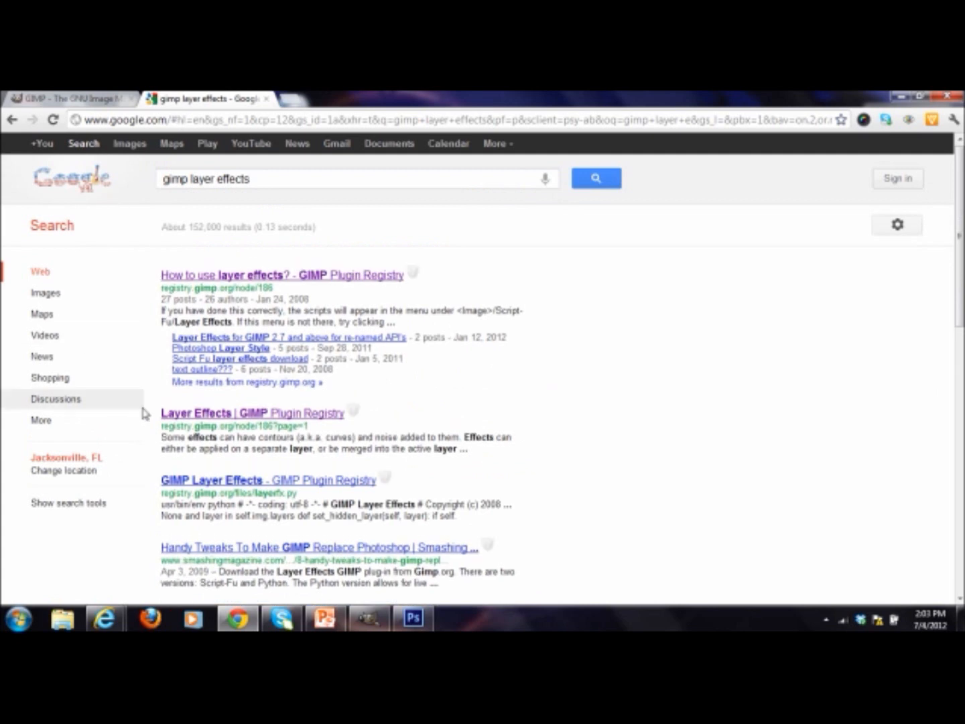
{"action": "left_click", "coordinate": [243, 411]}
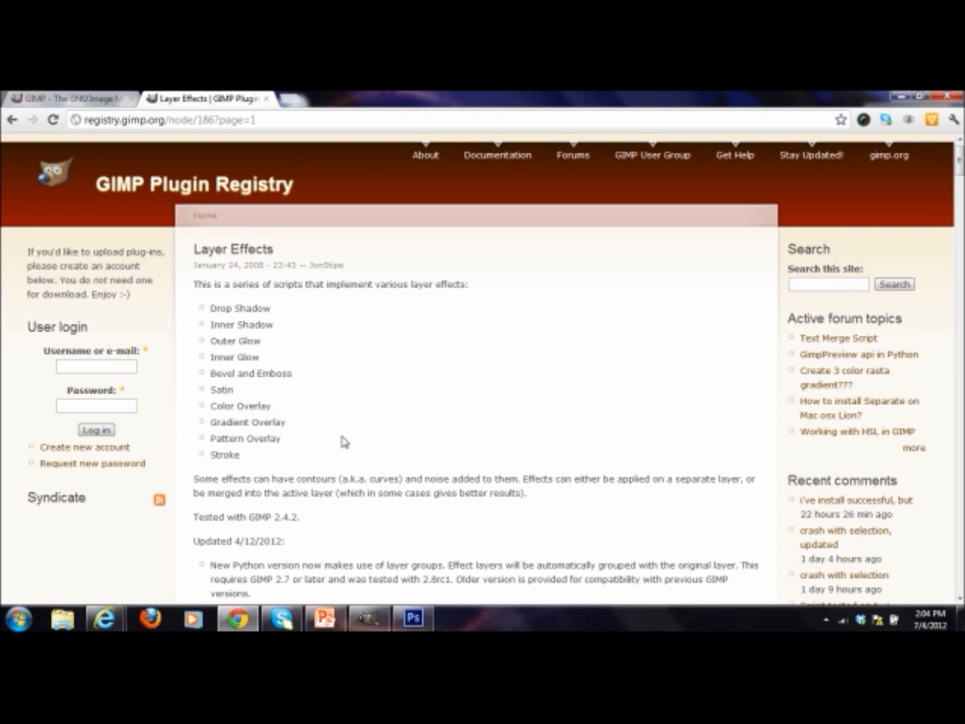
Examine the Layer Effects update notes, the Script-Fu and Python install instructions, and the layerfx attachments
{"action": "scroll", "coordinate": [350, 452], "scroll_direction": "down", "scroll_amount": 3}
{"action": "scroll", "coordinate": [350, 453], "scroll_direction": "down", "scroll_amount": 3}
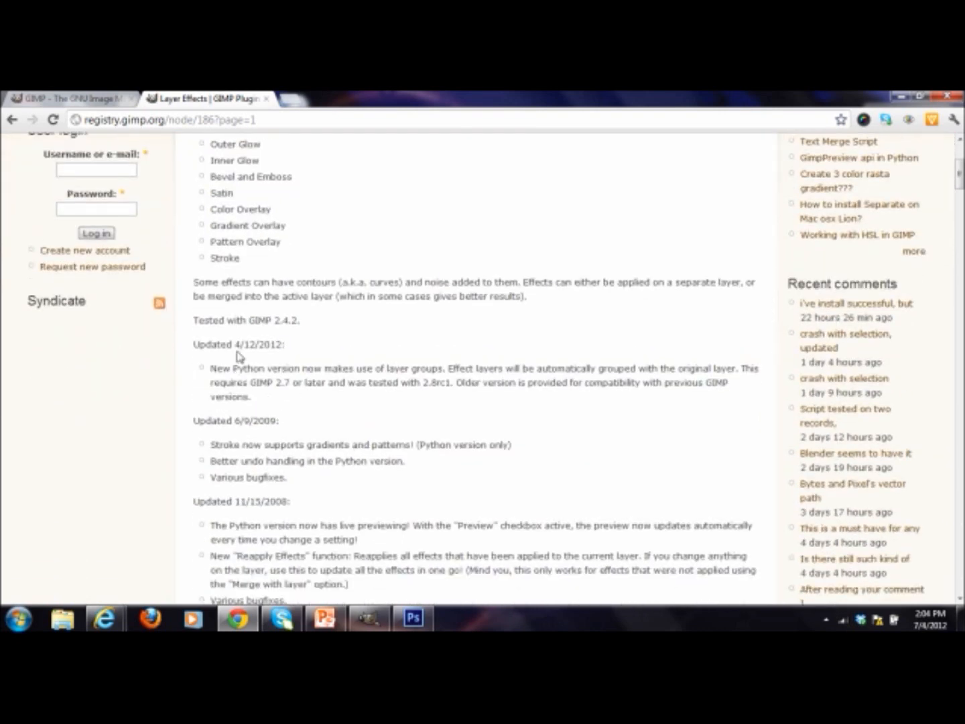
{"action": "scroll", "coordinate": [238, 356], "scroll_direction": "down", "scroll_amount": 10}
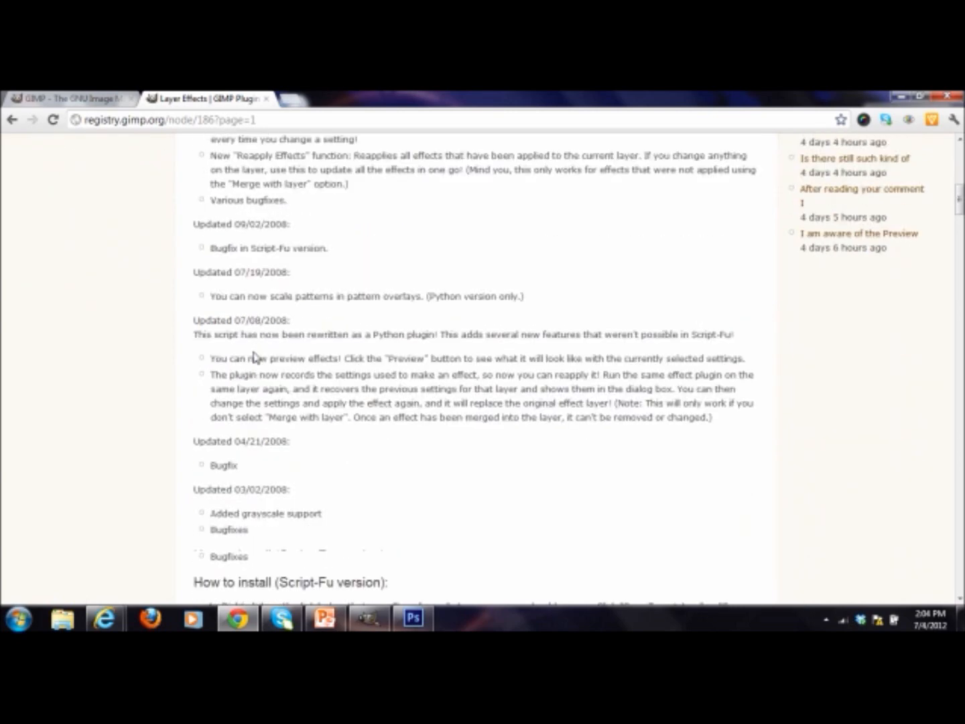
{"action": "scroll", "coordinate": [248, 354], "scroll_direction": "down", "scroll_amount": 1}
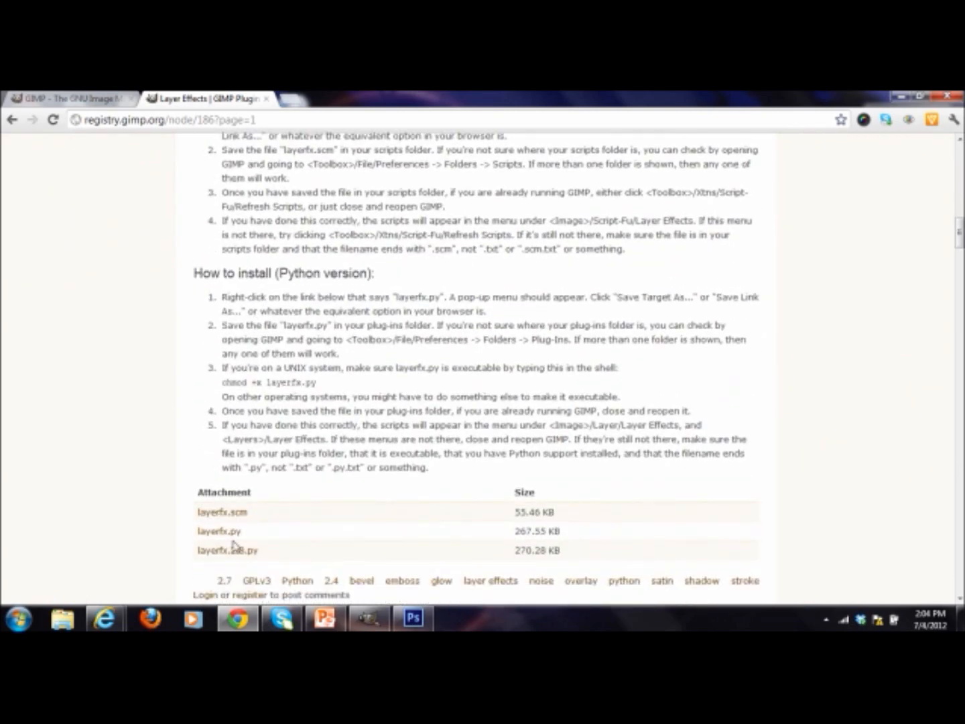
{"action": "scroll", "coordinate": [221, 530], "scroll_direction": "down", "scroll_amount": 1}
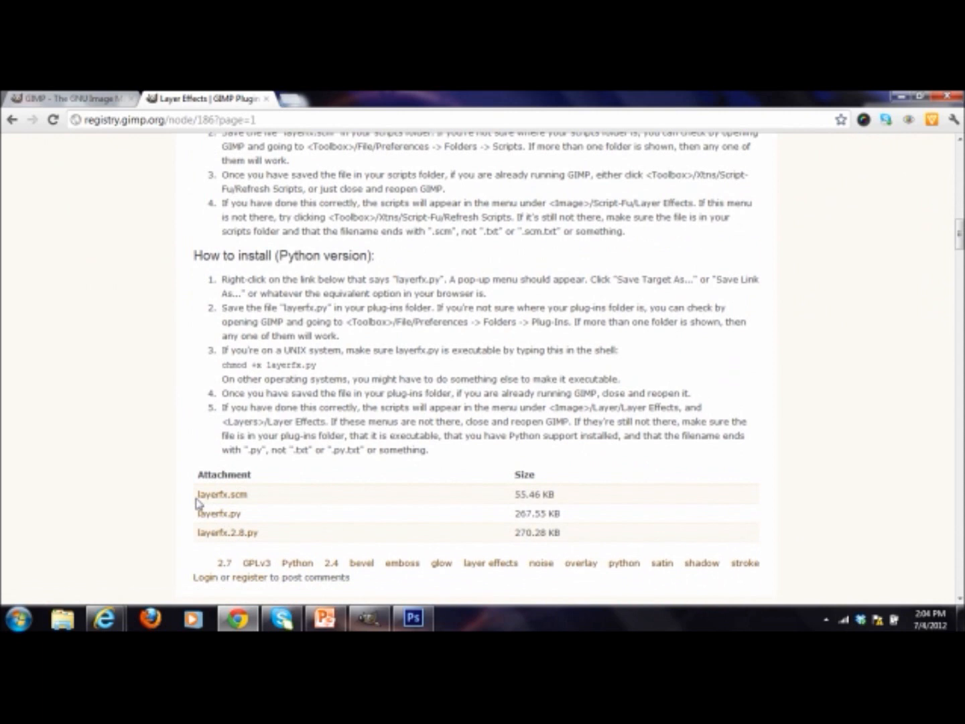
{"action": "scroll", "coordinate": [208, 499], "scroll_direction": "up", "scroll_amount": 5}
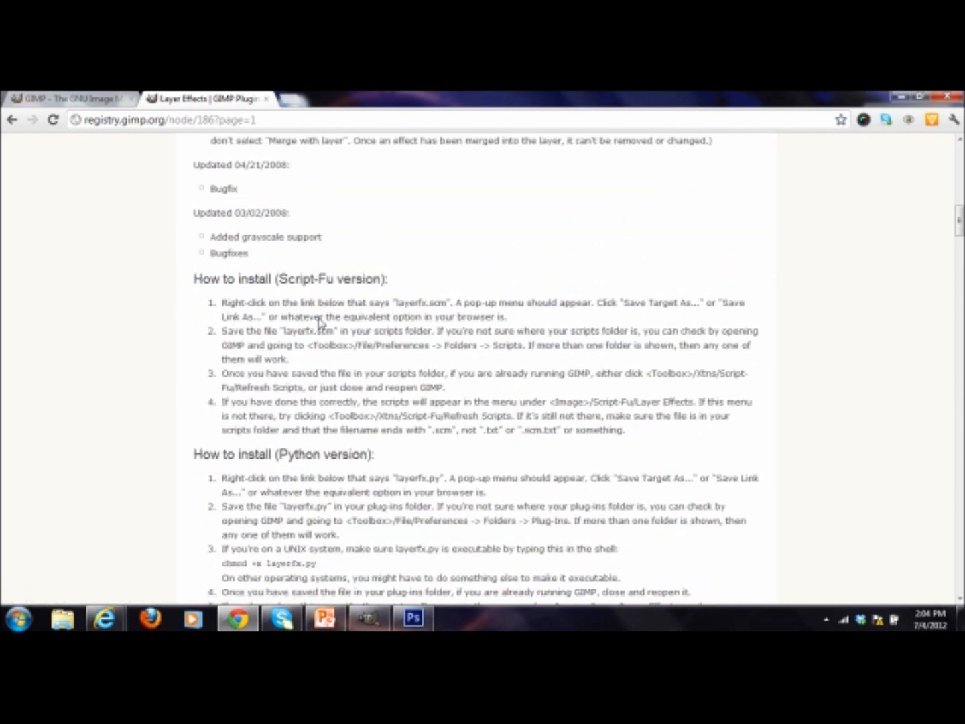
{"action": "scroll", "coordinate": [269, 352], "scroll_direction": "down", "scroll_amount": 3}
{"action": "scroll", "coordinate": [158, 437], "scroll_direction": "down", "scroll_amount": 3}
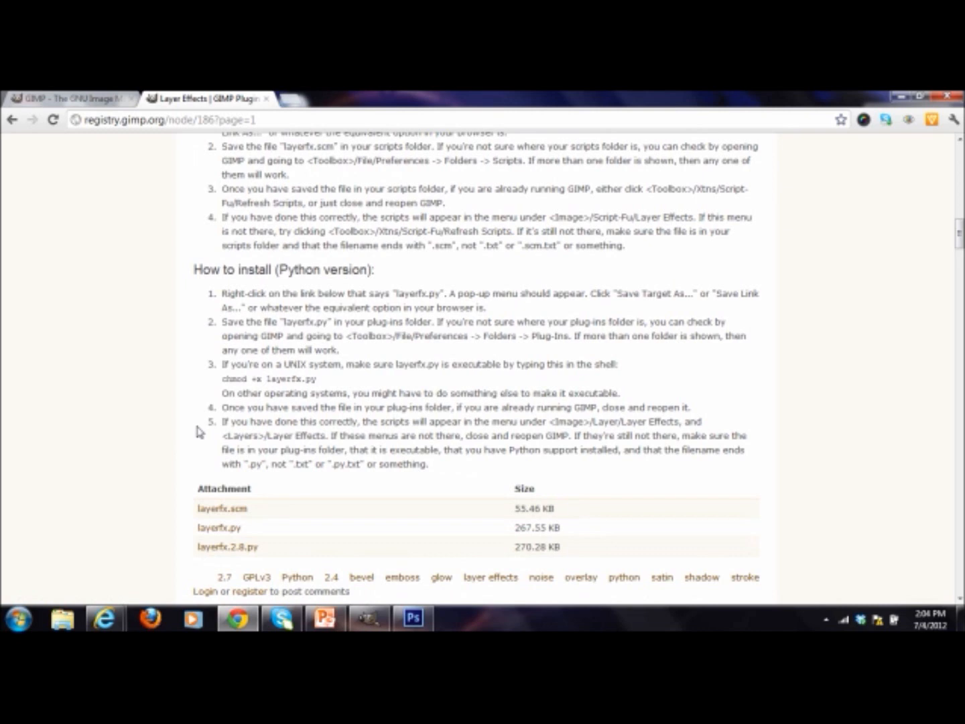
{"action": "scroll", "coordinate": [200, 432], "scroll_direction": "up", "scroll_amount": 1}
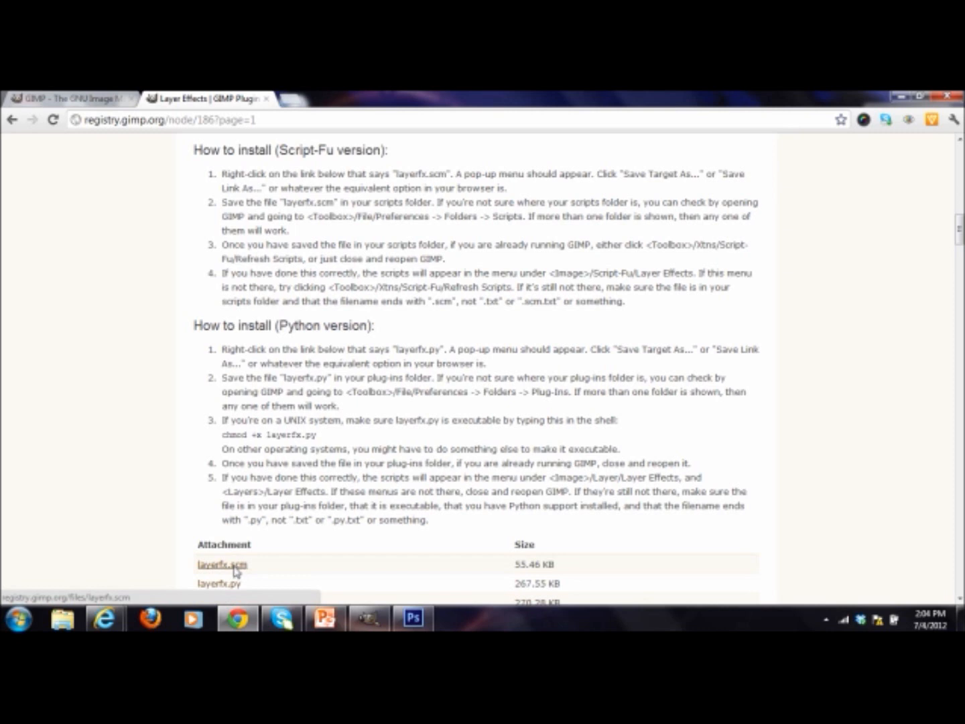
{"action": "scroll", "coordinate": [237, 569], "scroll_direction": "down", "scroll_amount": 1}
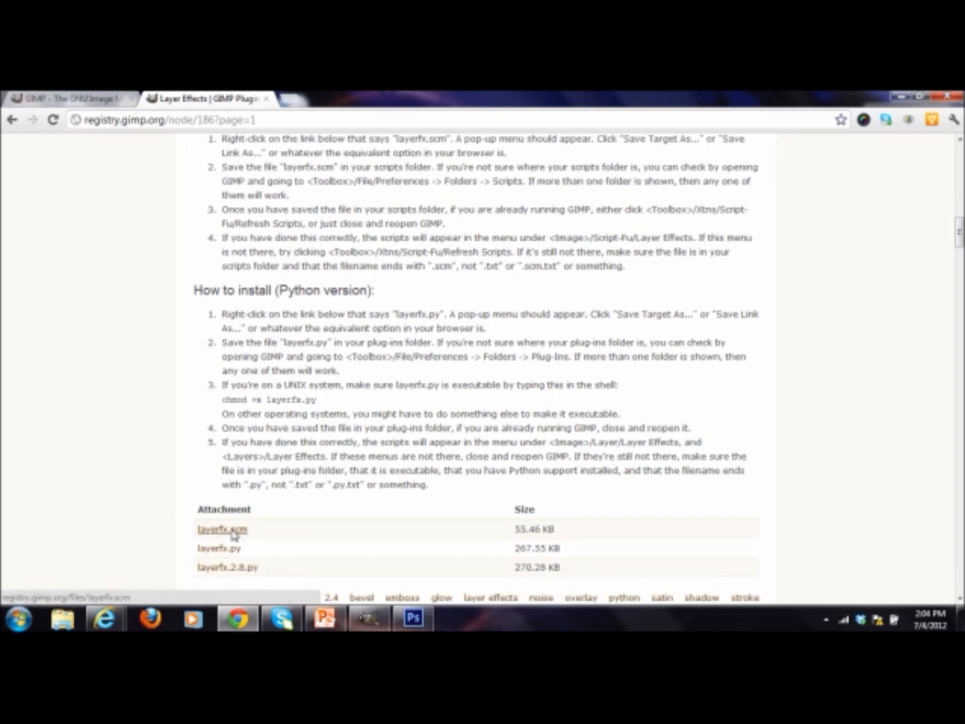
Check the layerfx.scm file on the desktop and return to the Script-Fu install instructions in Chrome
{"action": "left_click", "coordinate": [905, 99]}
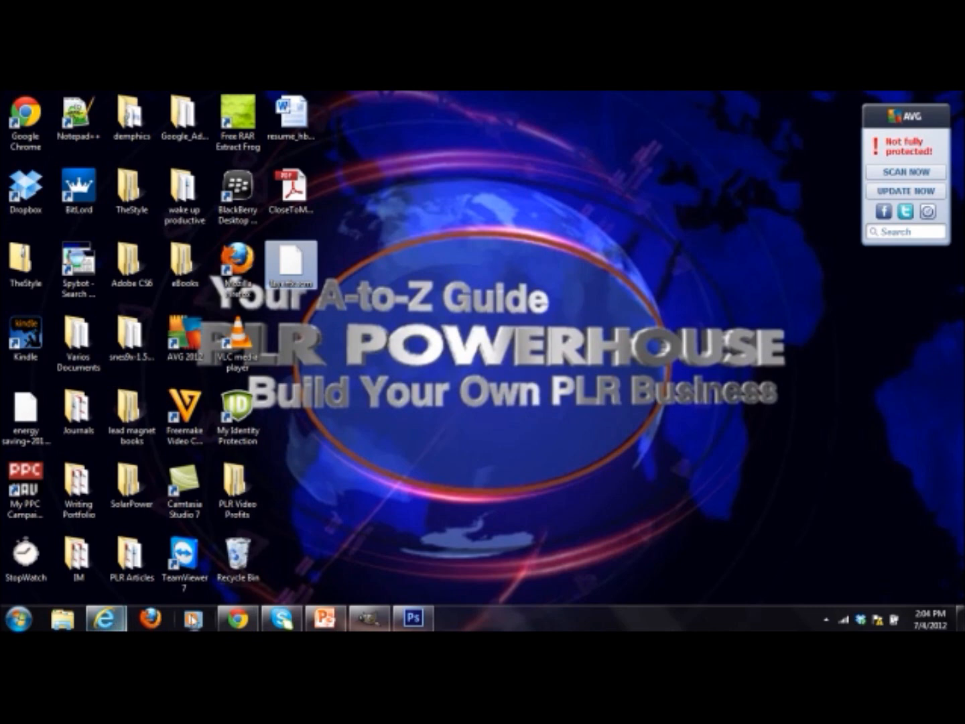
{"action": "left_click", "coordinate": [236, 619]}
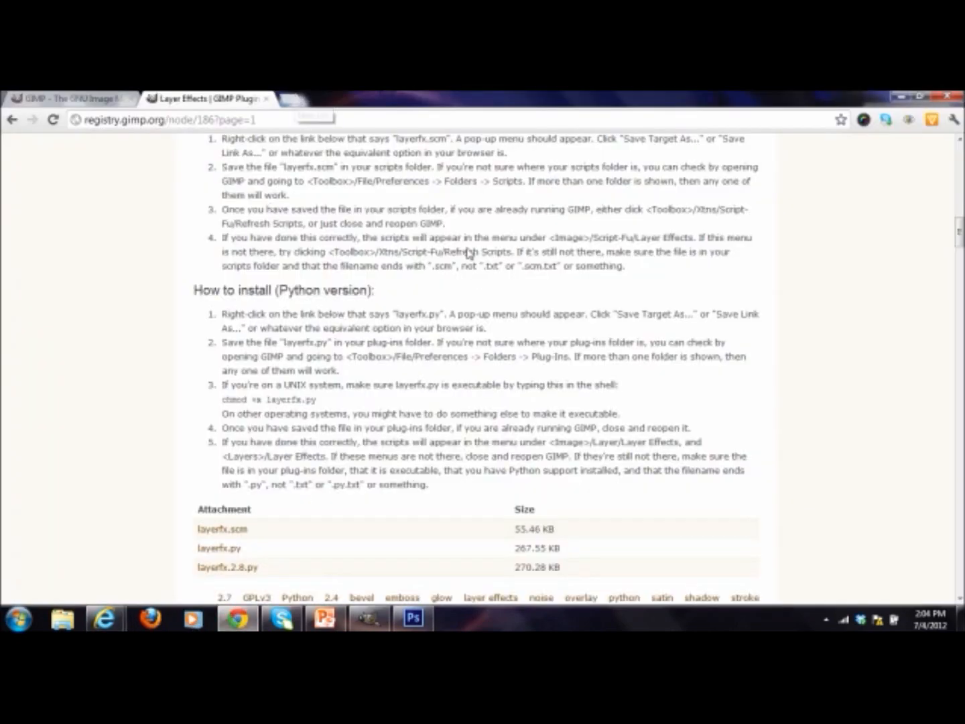
{"action": "scroll", "coordinate": [467, 253], "scroll_direction": "up", "scroll_amount": 3}
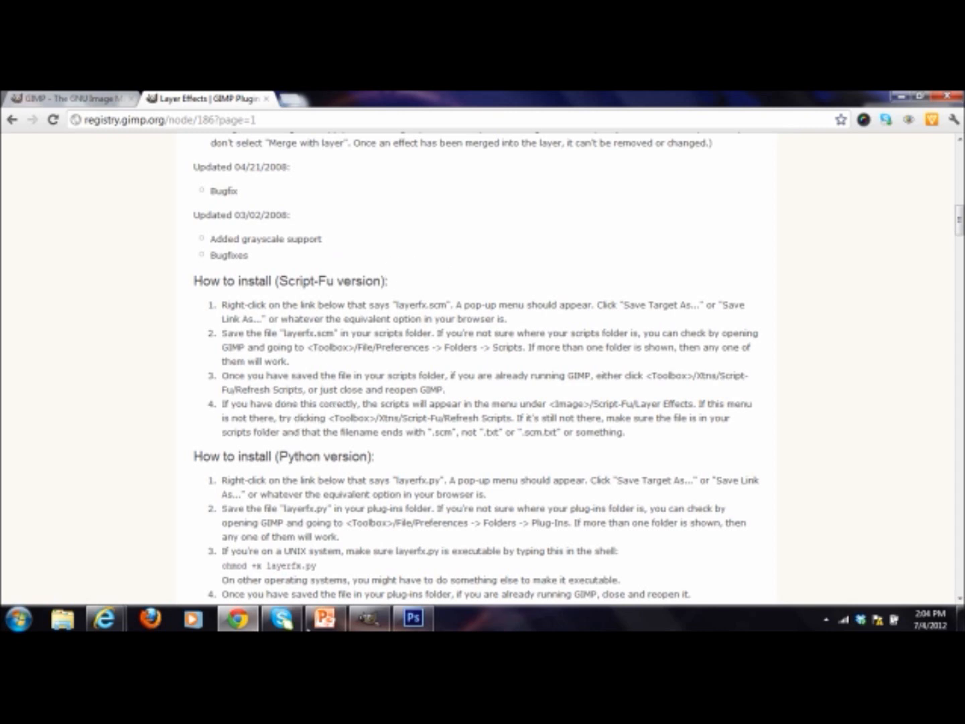
Switch to GIMP and show the Scripts folder locations in its Preferences
{"action": "left_click", "coordinate": [376, 620]}
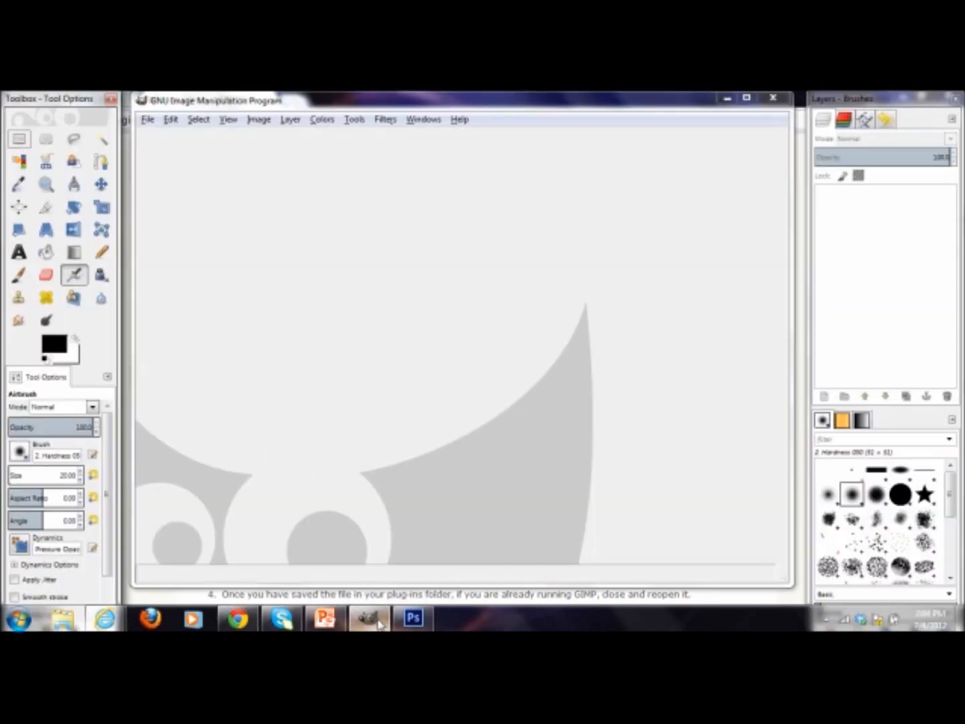
{"action": "left_click", "coordinate": [171, 120]}
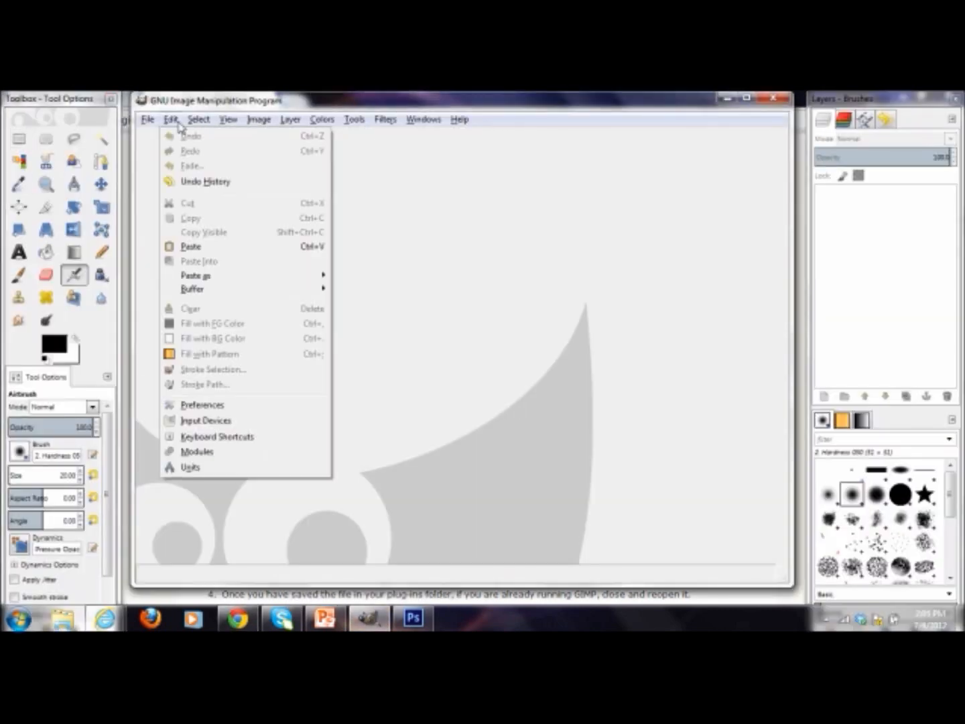
{"action": "left_click", "coordinate": [235, 406]}
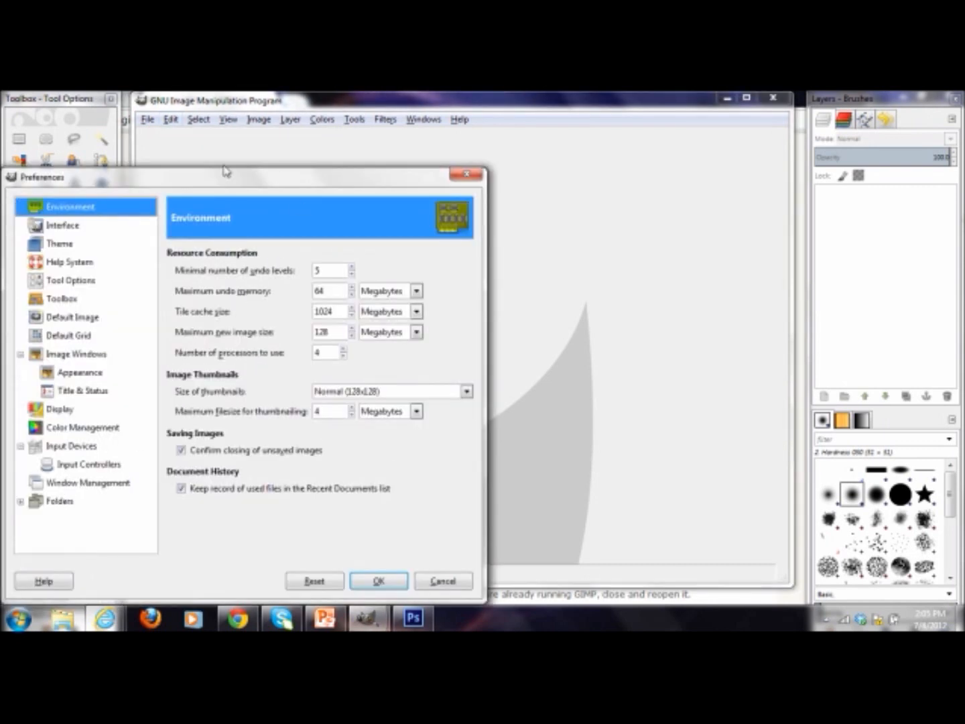
{"action": "left_click_drag", "start_coordinate": [225, 182], "coordinate": [385, 137]}
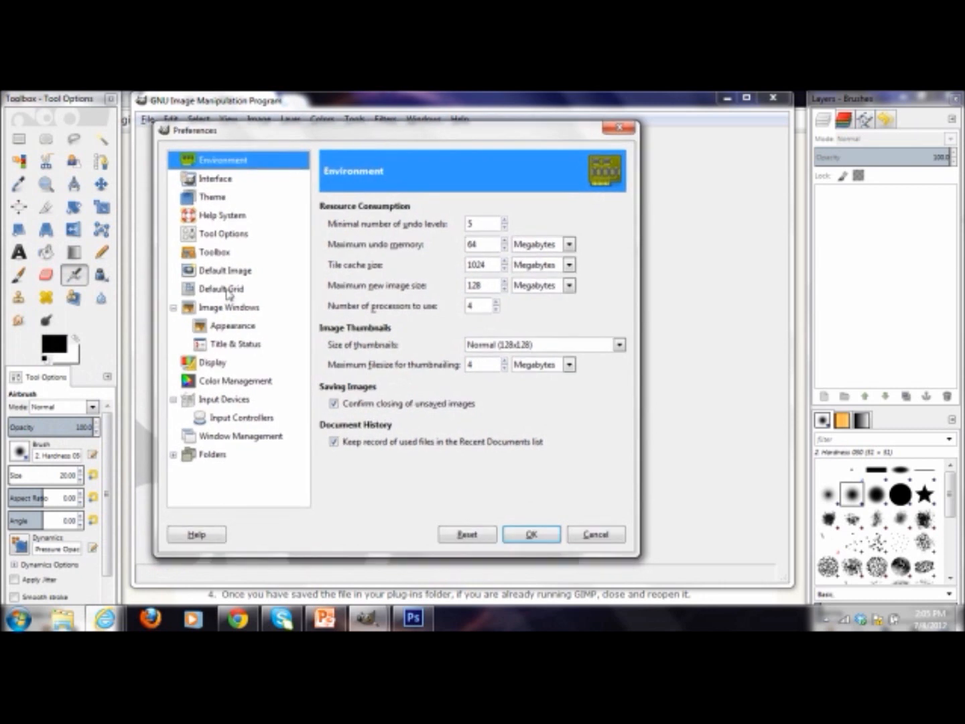
{"action": "left_click", "coordinate": [174, 455]}
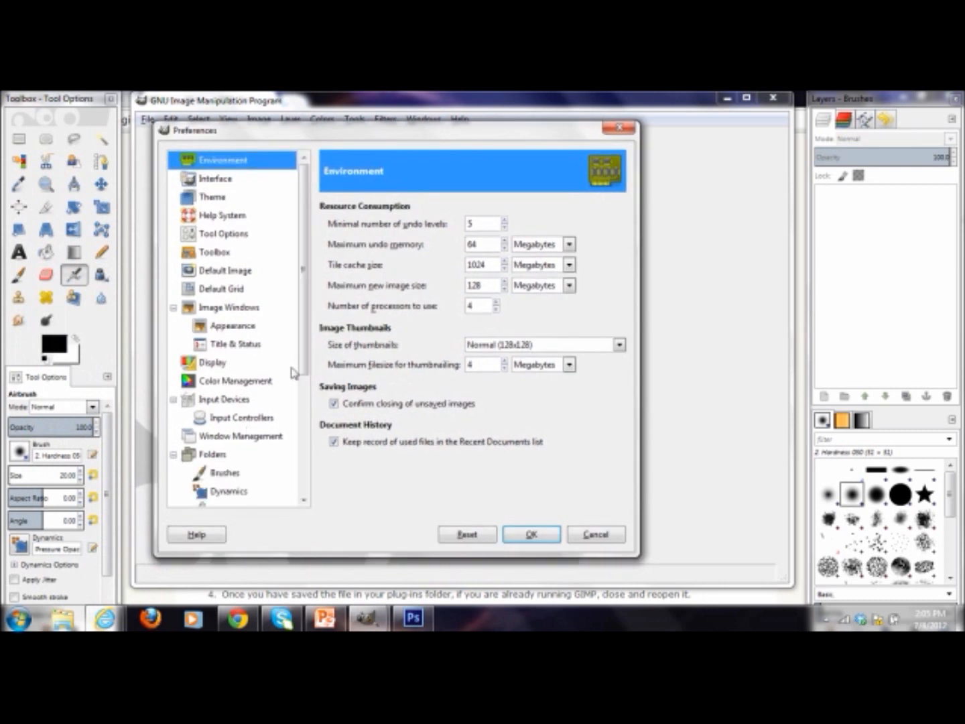
{"action": "left_click_drag", "start_coordinate": [303, 335], "coordinate": [303, 472]}
{"action": "left_click", "coordinate": [210, 425]}
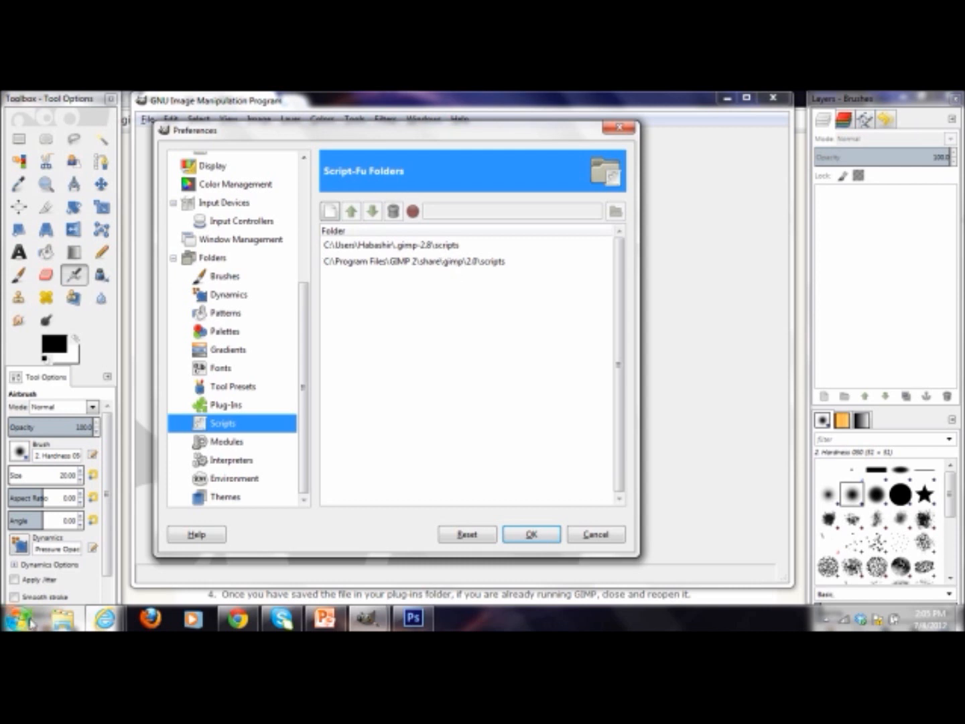
Switch to Windows Explorer and open the scripts folder inside .gimp-2.8 in the user's home folder
{"action": "left_click", "coordinate": [63, 618]}
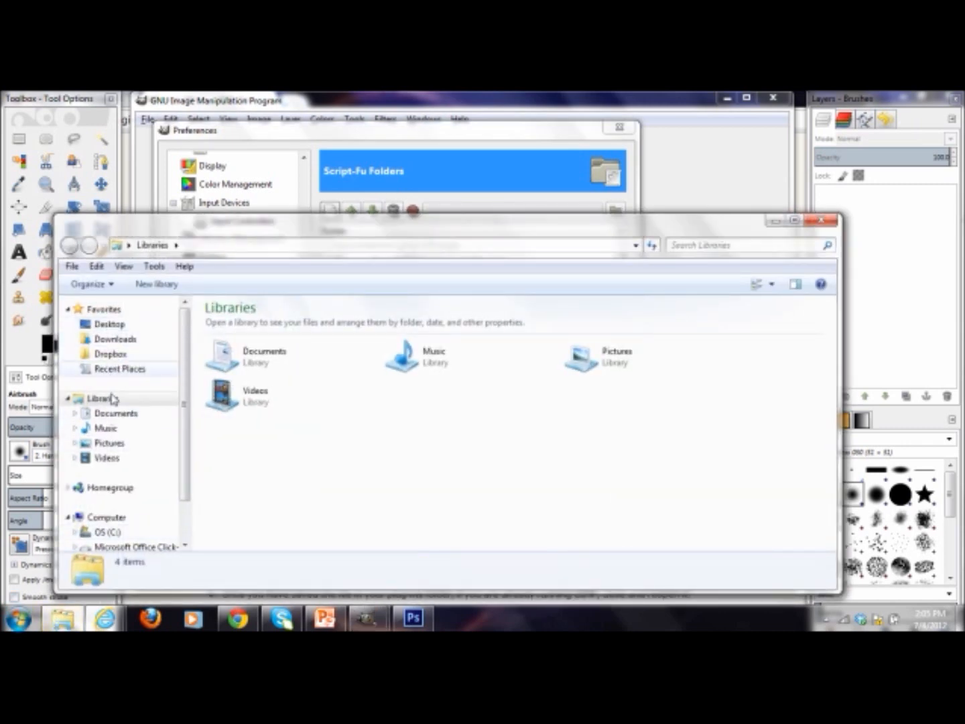
{"action": "left_click", "coordinate": [115, 415]}
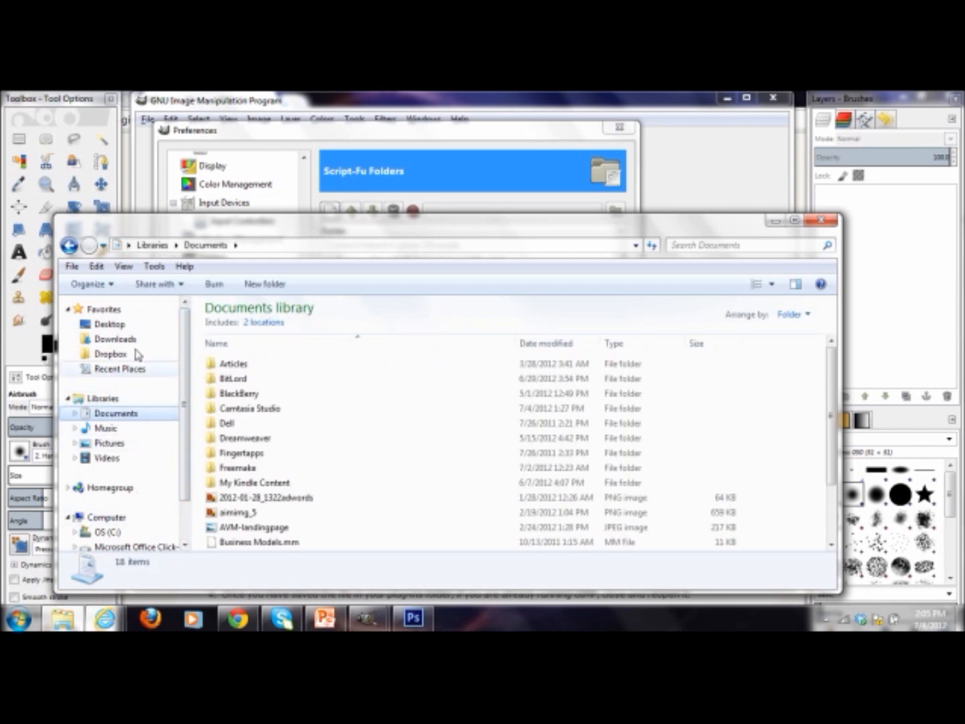
{"action": "left_click", "coordinate": [122, 326]}
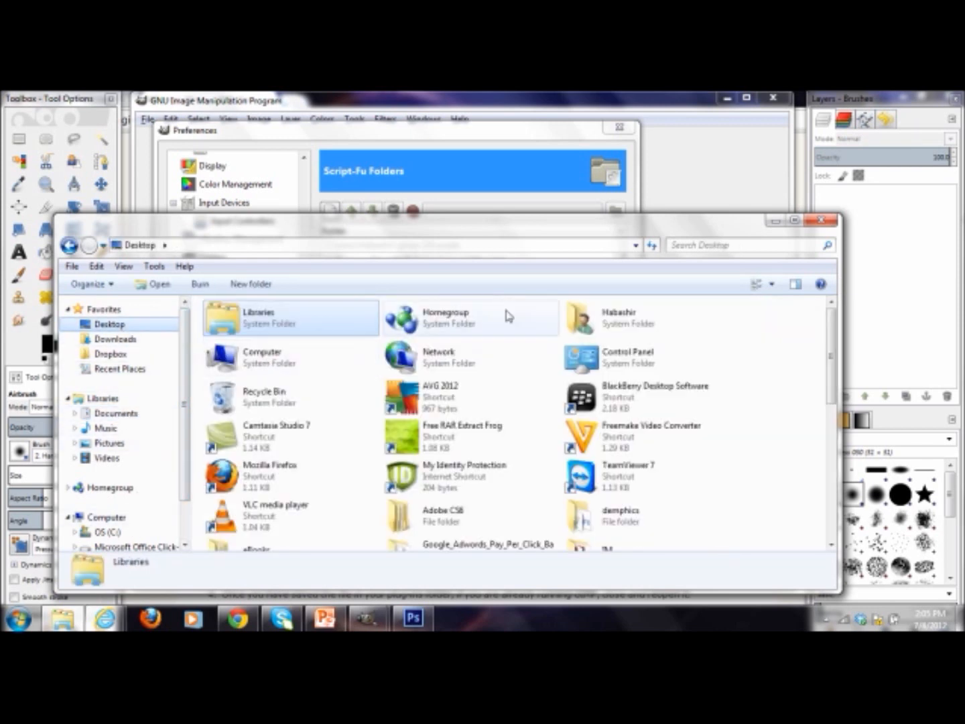
{"action": "double_click", "coordinate": [636, 315]}
{"action": "left_click", "coordinate": [286, 325]}
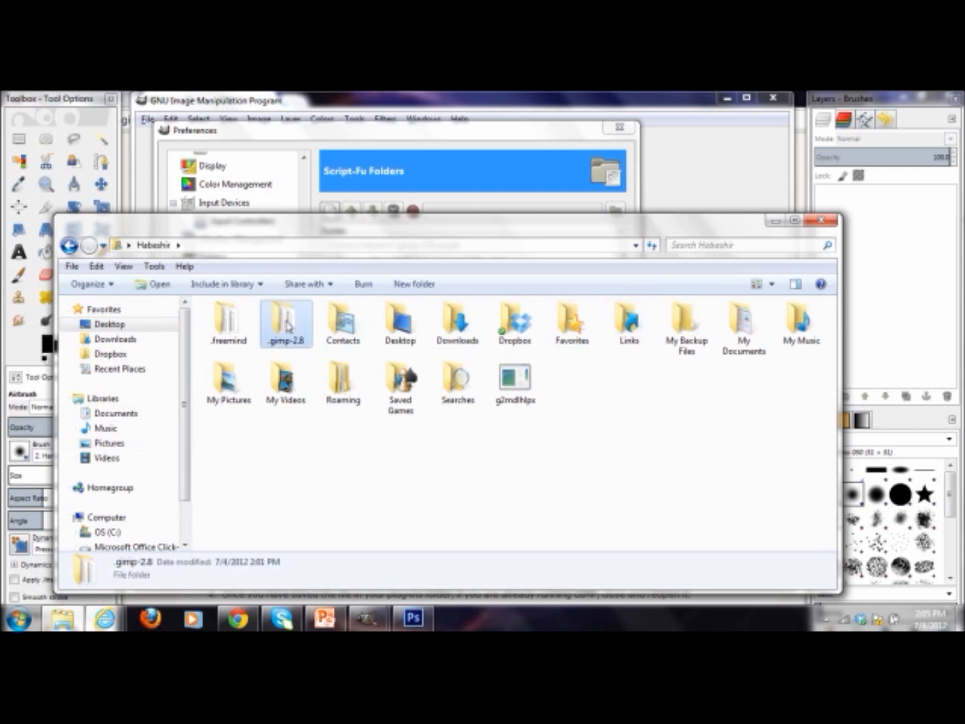
{"action": "double_click", "coordinate": [287, 326]}
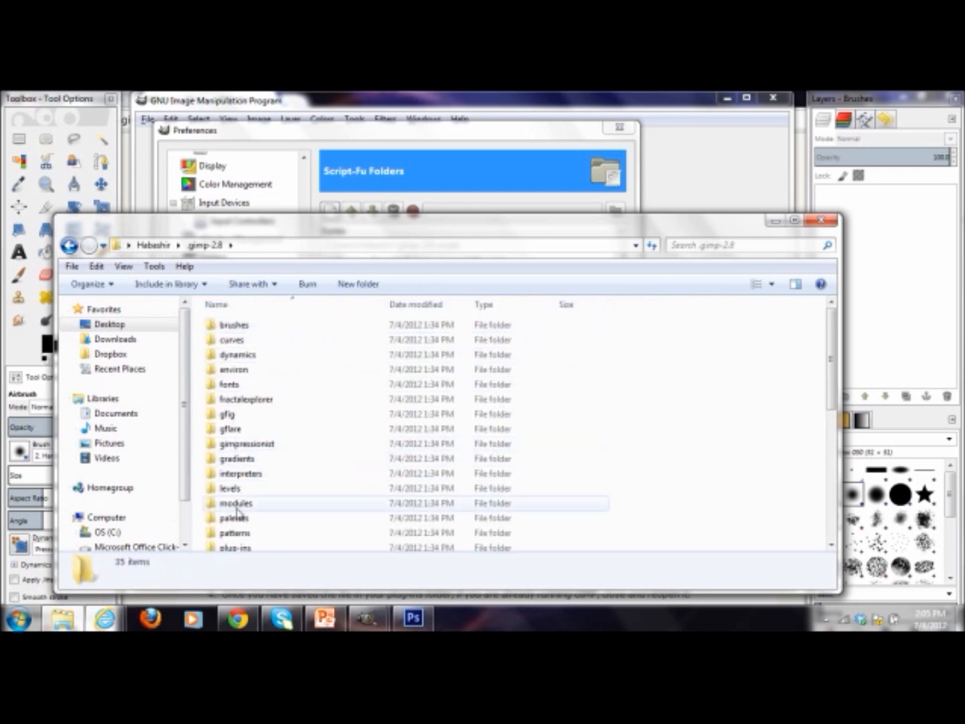
{"action": "scroll", "coordinate": [236, 511], "scroll_direction": "down", "scroll_amount": 1}
{"action": "double_click", "coordinate": [248, 528]}
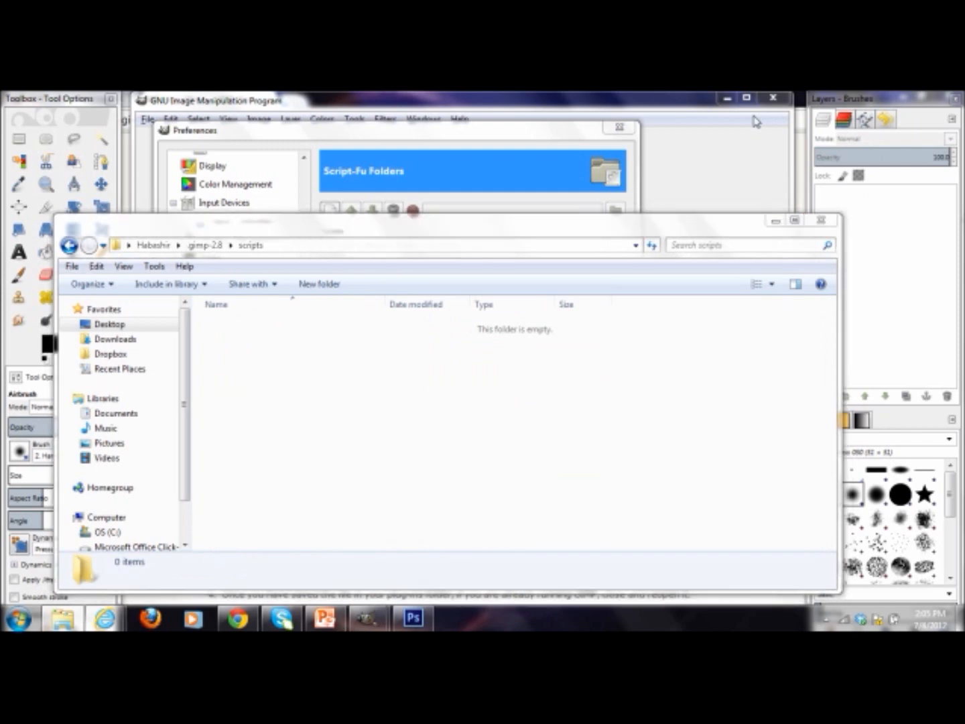
Move layerfx.scm from the desktop into the .gimp-2.8 scripts folder, repositioning the folder window to reach the file
{"action": "key", "text": "alt+Tab"}
{"action": "key", "text": "alt+Tab"}
{"action": "key", "text": "alt+Tab"}
{"action": "key", "text": "alt+Tab"}
{"action": "key", "text": "alt+Tab"}
{"action": "key", "text": "alt+Tab"}
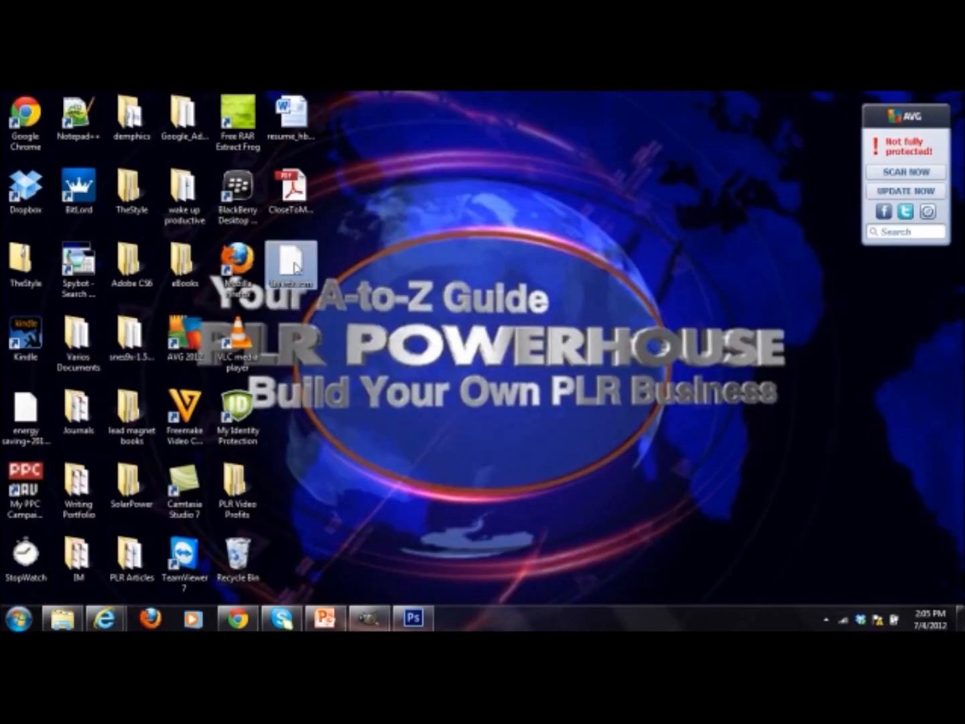
{"action": "left_click_drag", "start_coordinate": [294, 266], "coordinate": [560, 410]}
{"action": "left_click", "coordinate": [63, 619]}
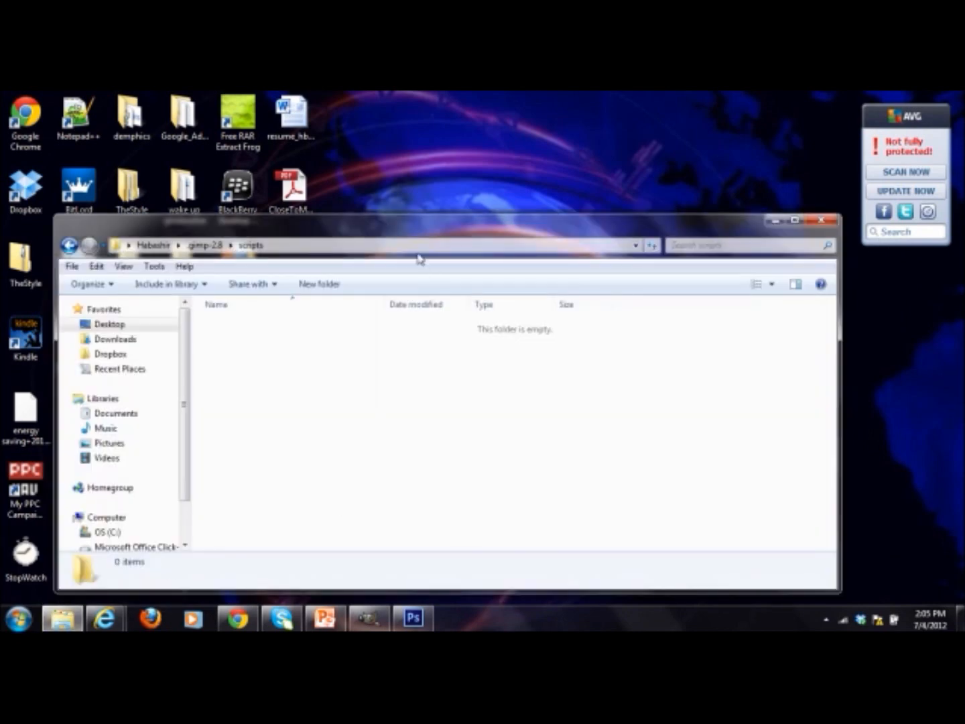
{"action": "left_click_drag", "start_coordinate": [370, 232], "coordinate": [960, 260]}
{"action": "left_click_drag", "start_coordinate": [553, 428], "coordinate": [847, 339]}
{"action": "left_click_drag", "start_coordinate": [696, 256], "coordinate": [171, 196]}
Switch back to GIMP and dismiss the Preferences dialog without saving changes
{"action": "left_click", "coordinate": [325, 620]}
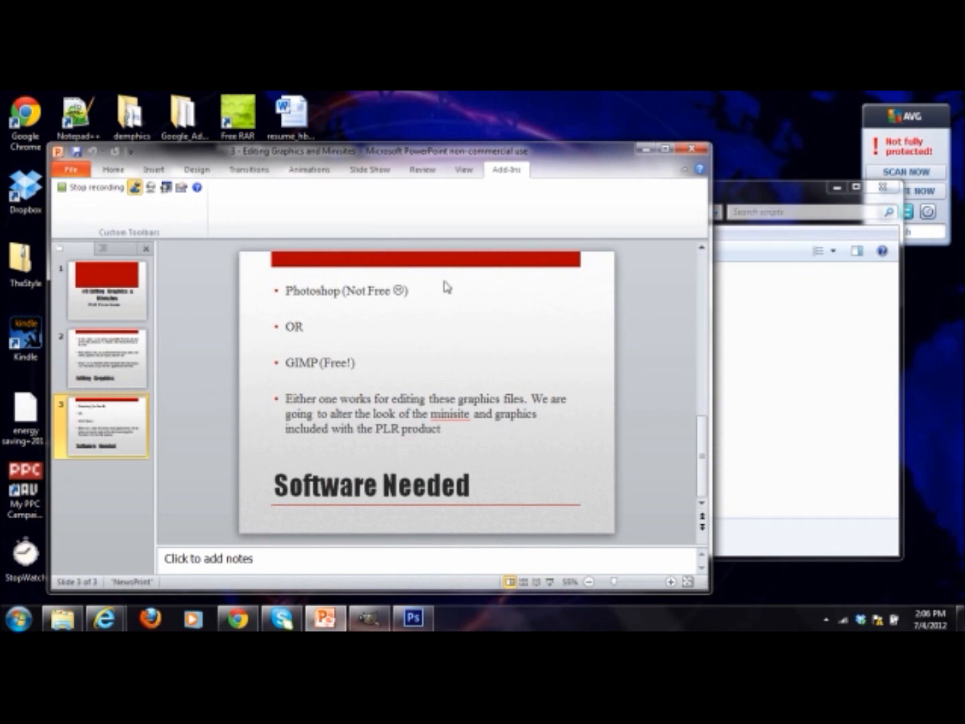
{"action": "left_click", "coordinate": [646, 152]}
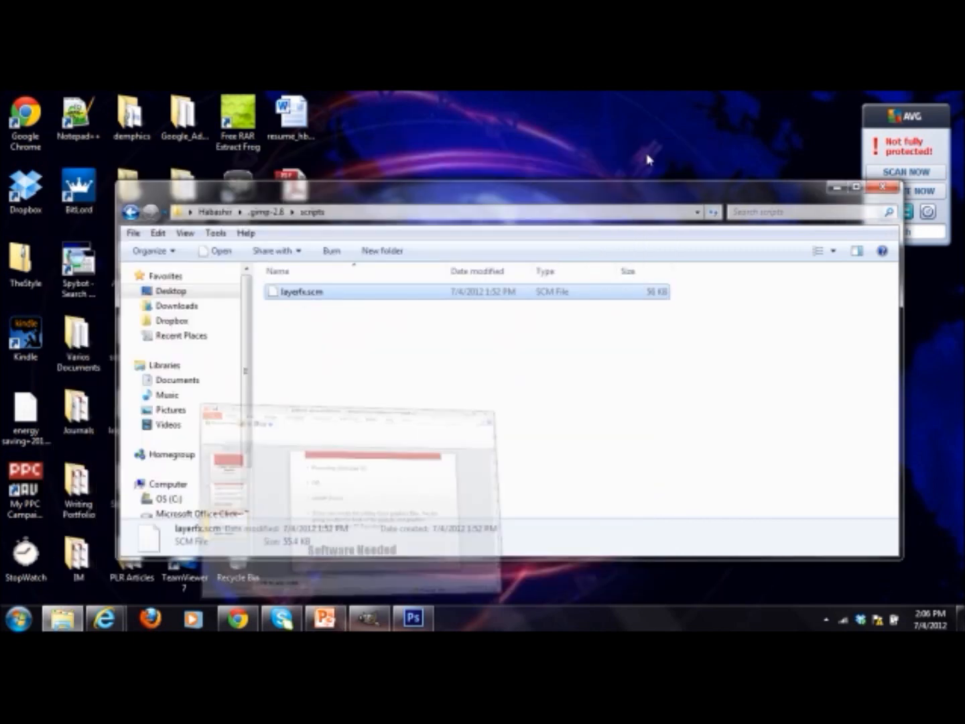
{"action": "left_click", "coordinate": [367, 620]}
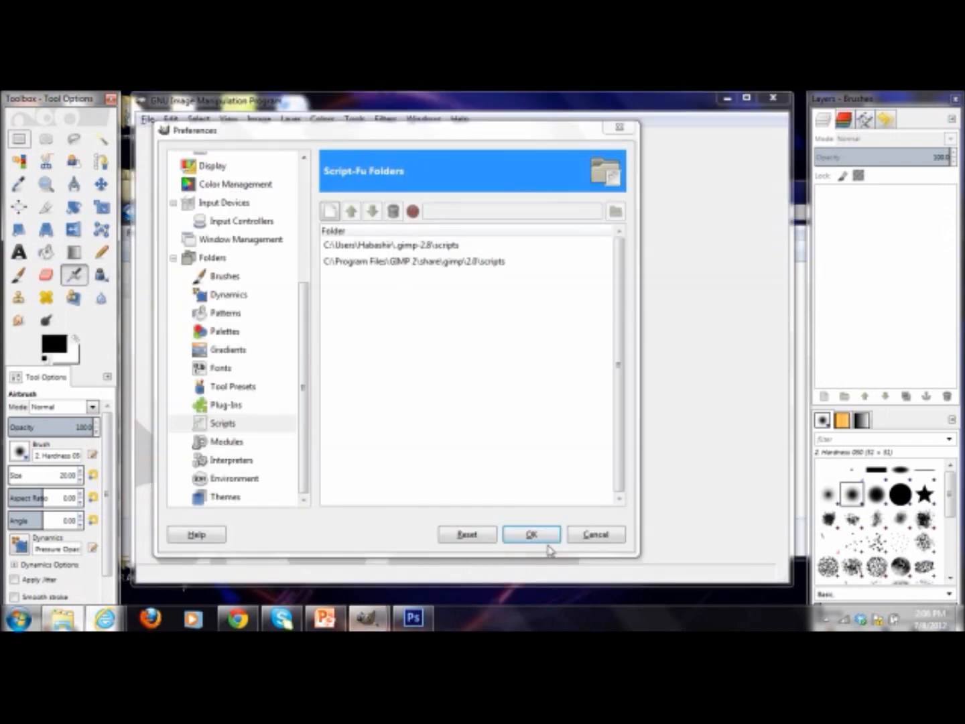
{"action": "left_click", "coordinate": [594, 534]}
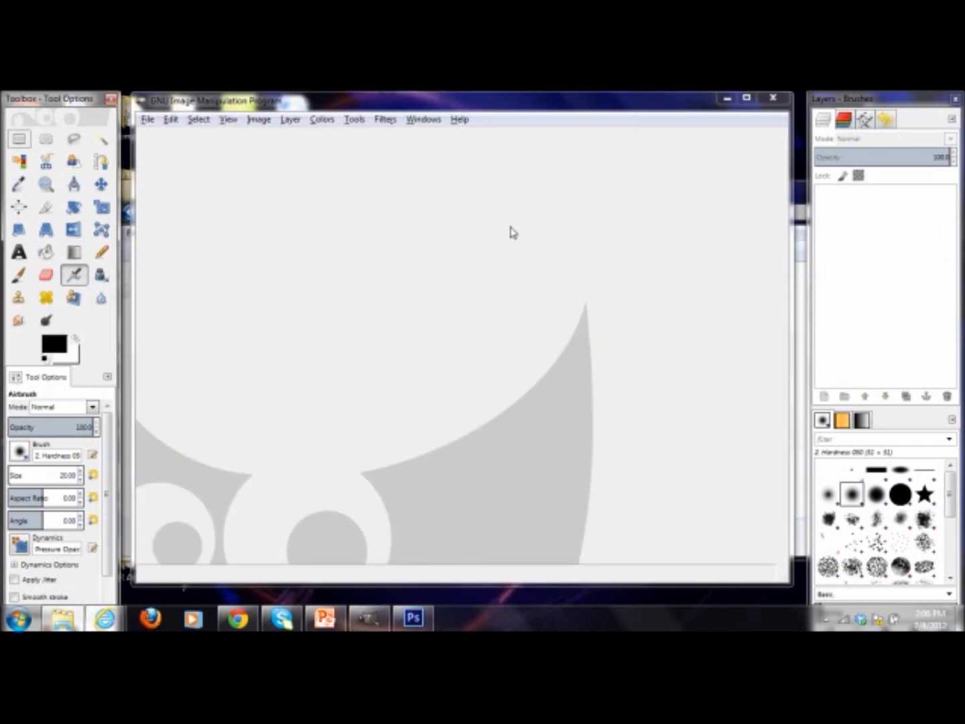
Open header.psd from the desktop's PLR Video Profits > PLR Video Profits > PLRVideoProfits > PSD folder and widen the Layers dock
{"action": "left_click", "coordinate": [152, 121]}
{"action": "left_click", "coordinate": [179, 166]}
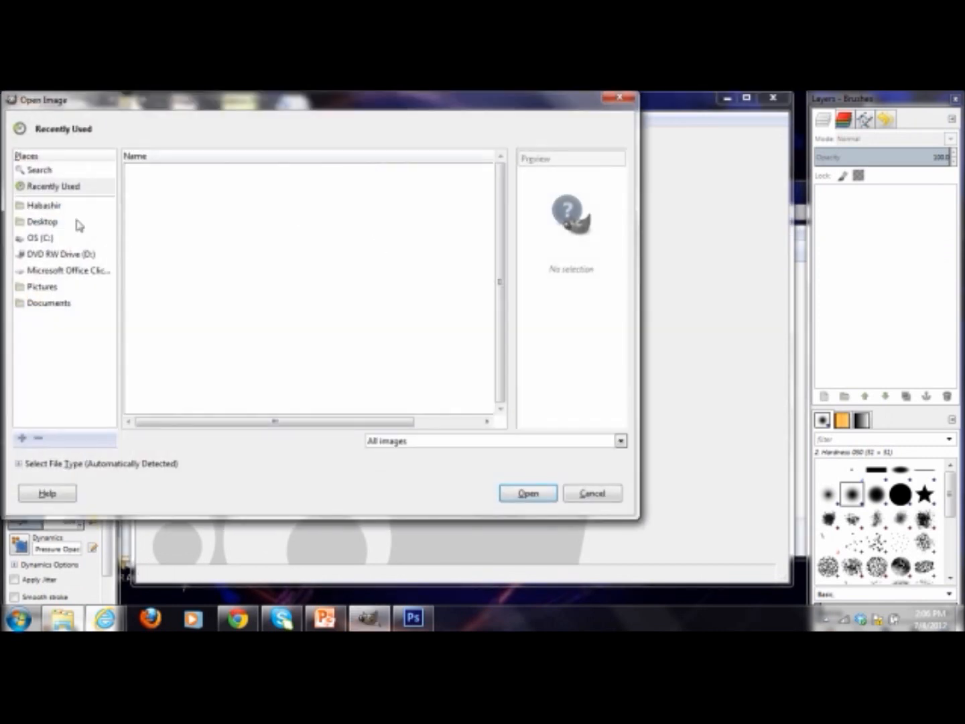
{"action": "left_click", "coordinate": [44, 222]}
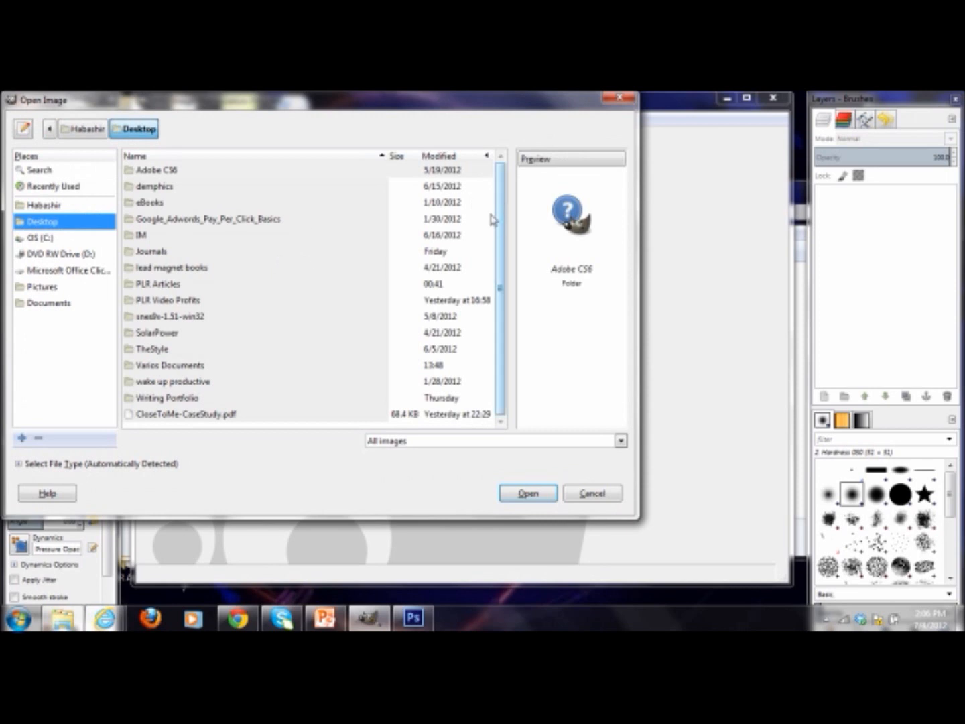
{"action": "double_click", "coordinate": [149, 300]}
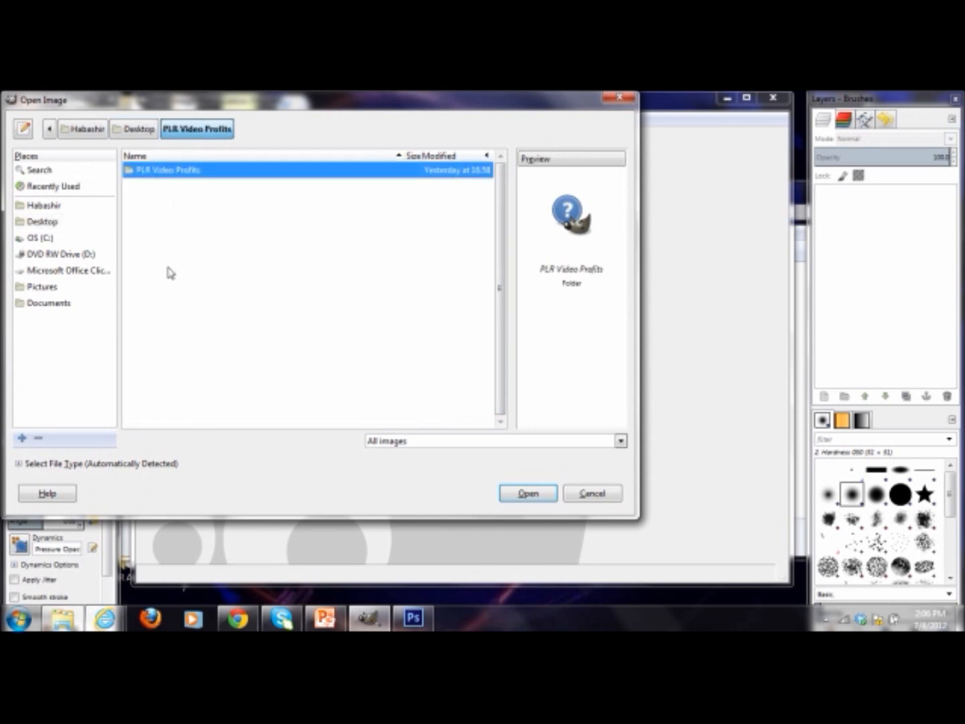
{"action": "double_click", "coordinate": [167, 173]}
{"action": "double_click", "coordinate": [166, 172]}
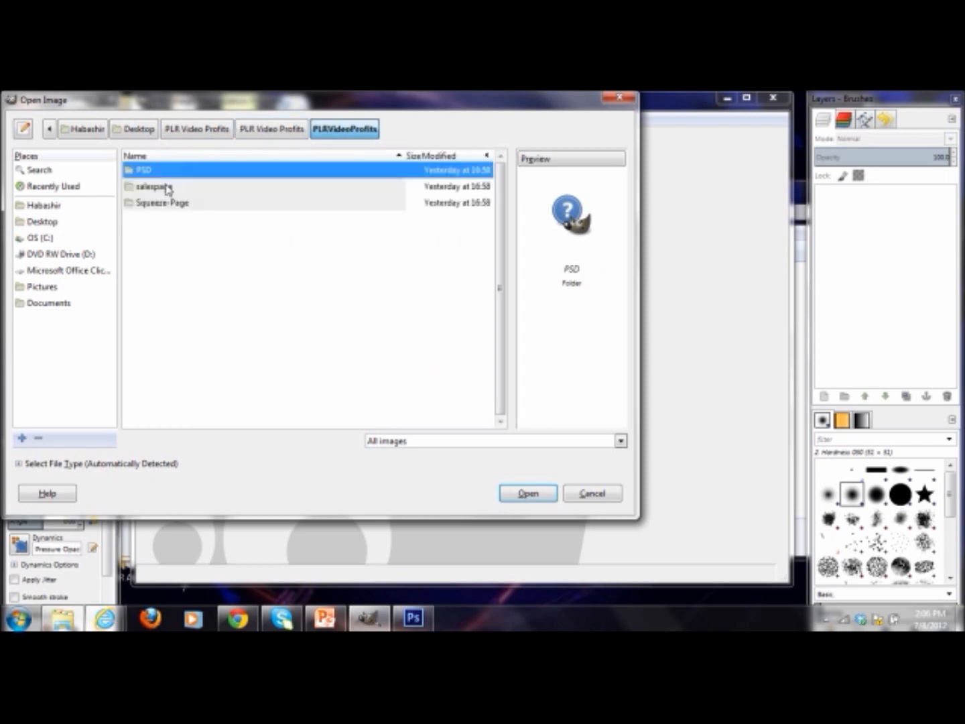
{"action": "double_click", "coordinate": [151, 172]}
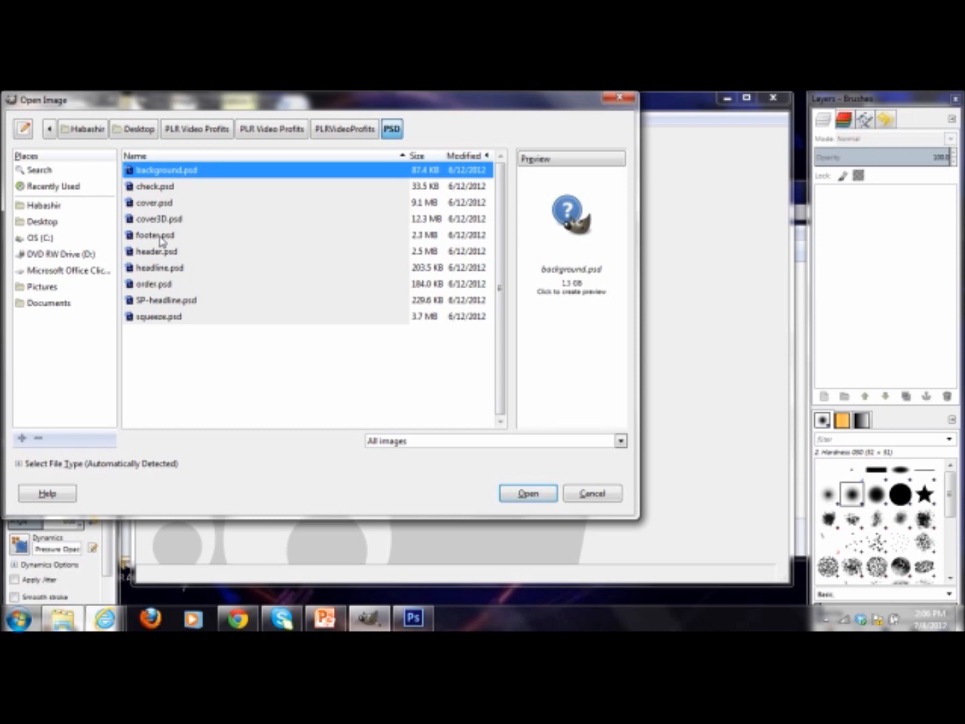
{"action": "double_click", "coordinate": [170, 257]}
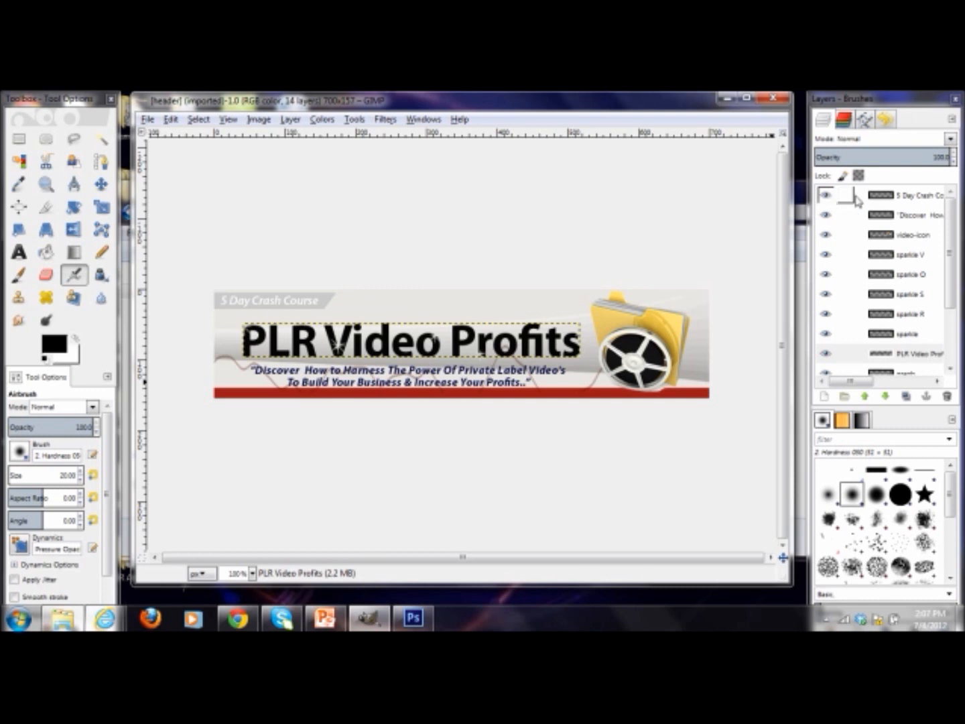
{"action": "left_click_drag", "start_coordinate": [810, 252], "coordinate": [724, 257]}
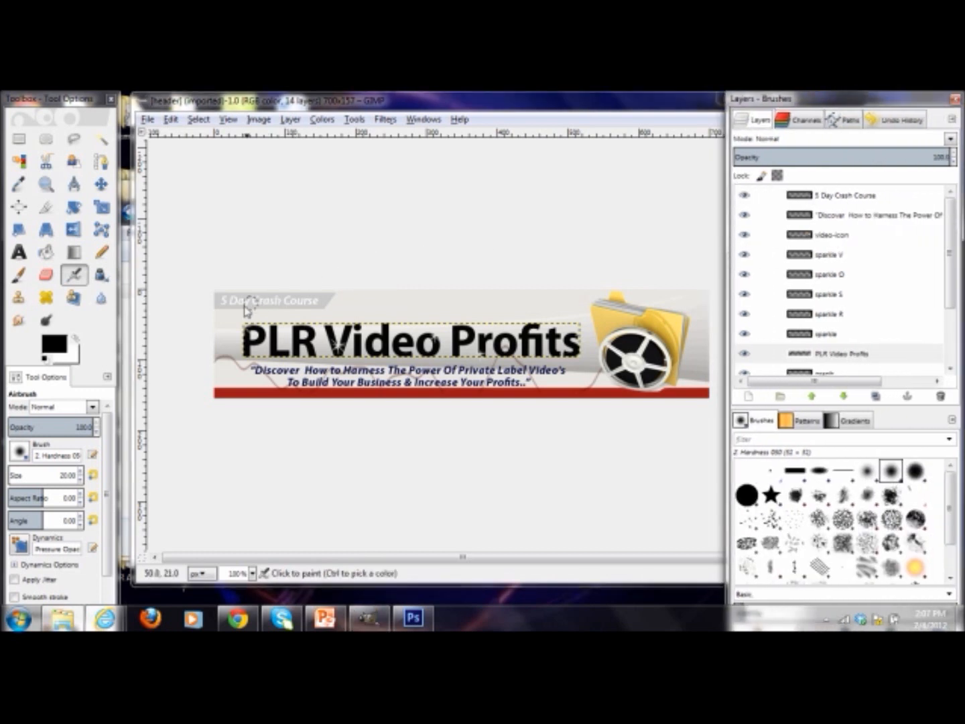
Hide the 5 Day Crash Course, "Discover How to Harness" tagline, video-icon, all five sparkle and PLR Video Profits layers
{"action": "left_click", "coordinate": [744, 195]}
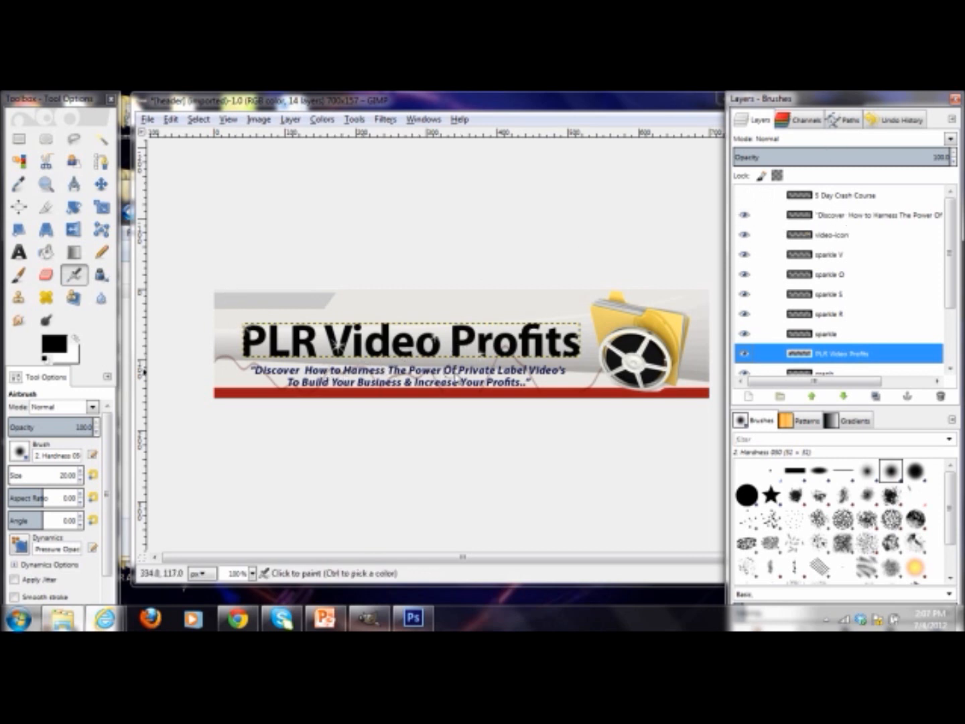
{"action": "left_click", "coordinate": [744, 220]}
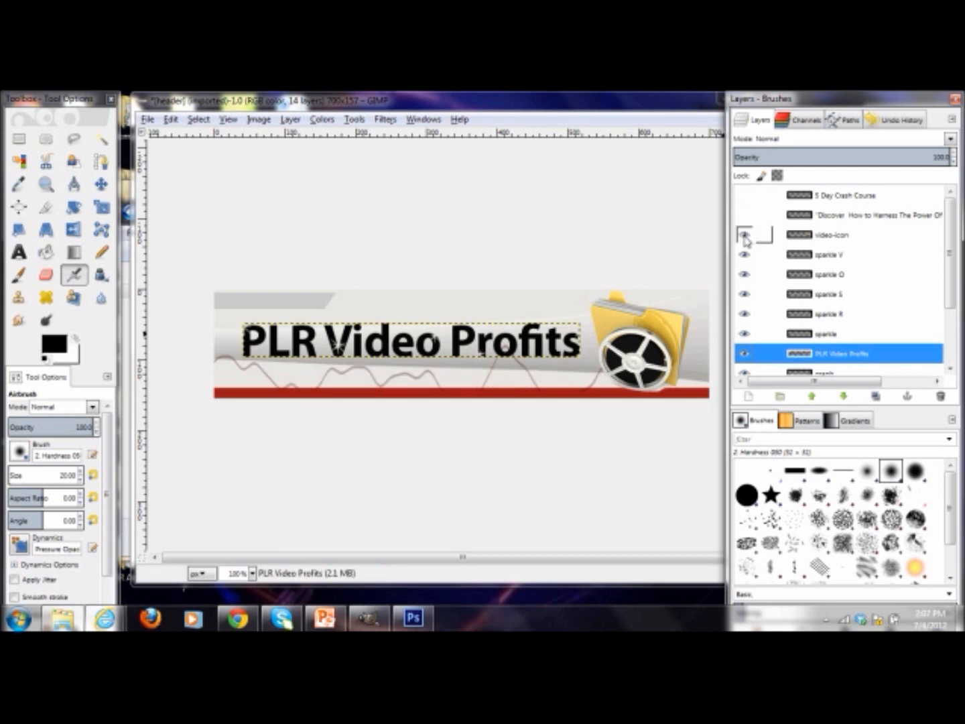
{"action": "left_click", "coordinate": [746, 235]}
{"action": "left_click", "coordinate": [744, 257]}
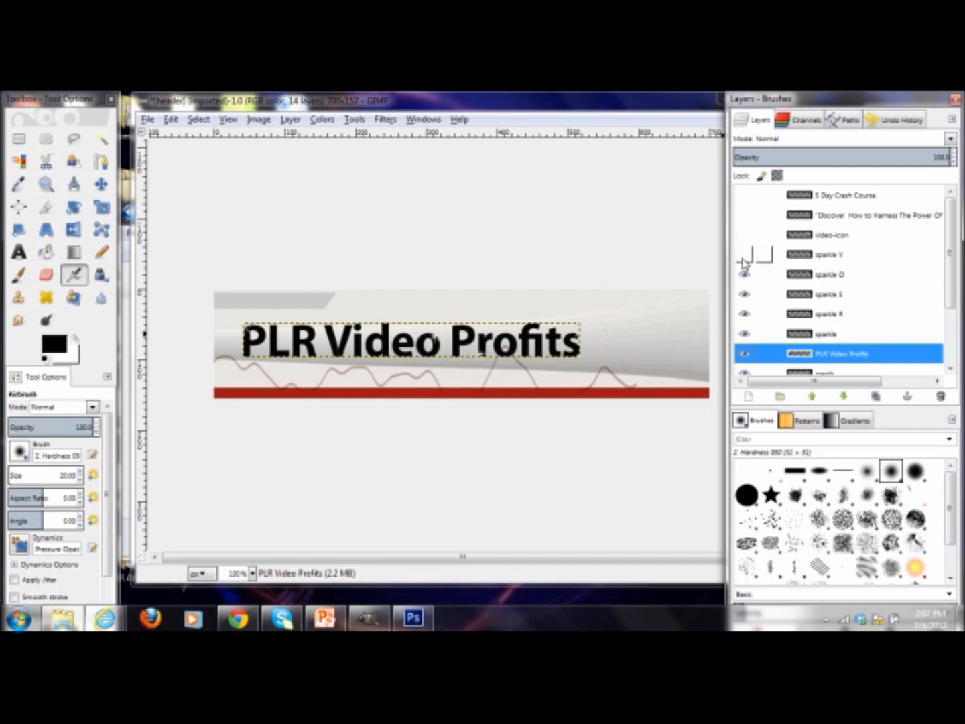
{"action": "left_click", "coordinate": [744, 275]}
{"action": "left_click", "coordinate": [744, 295]}
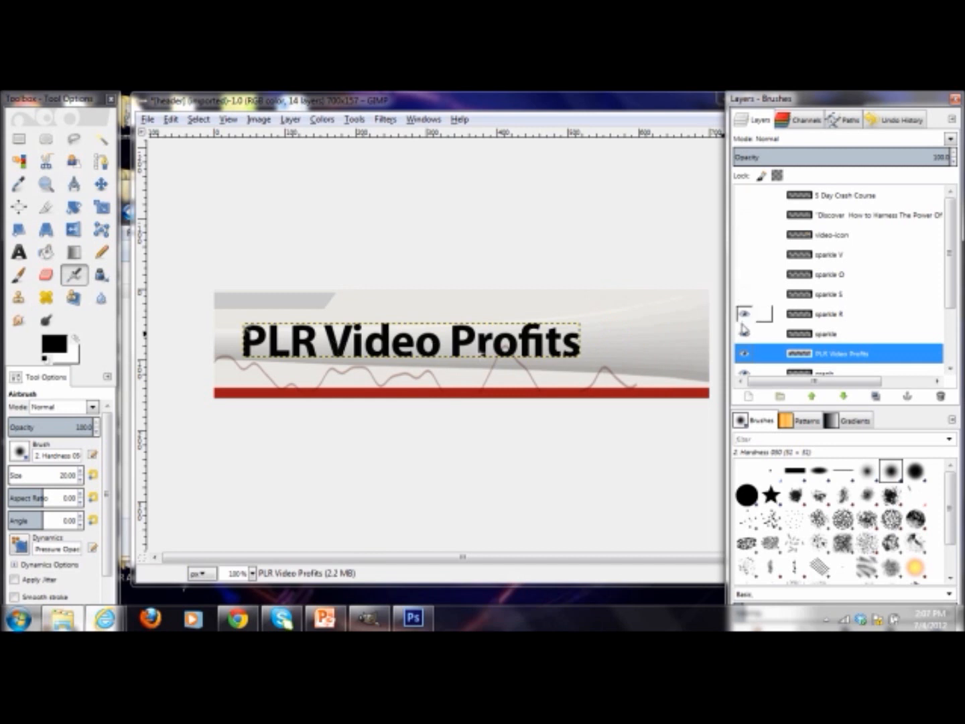
{"action": "left_click", "coordinate": [745, 314]}
{"action": "left_click", "coordinate": [743, 334]}
{"action": "left_click", "coordinate": [743, 354]}
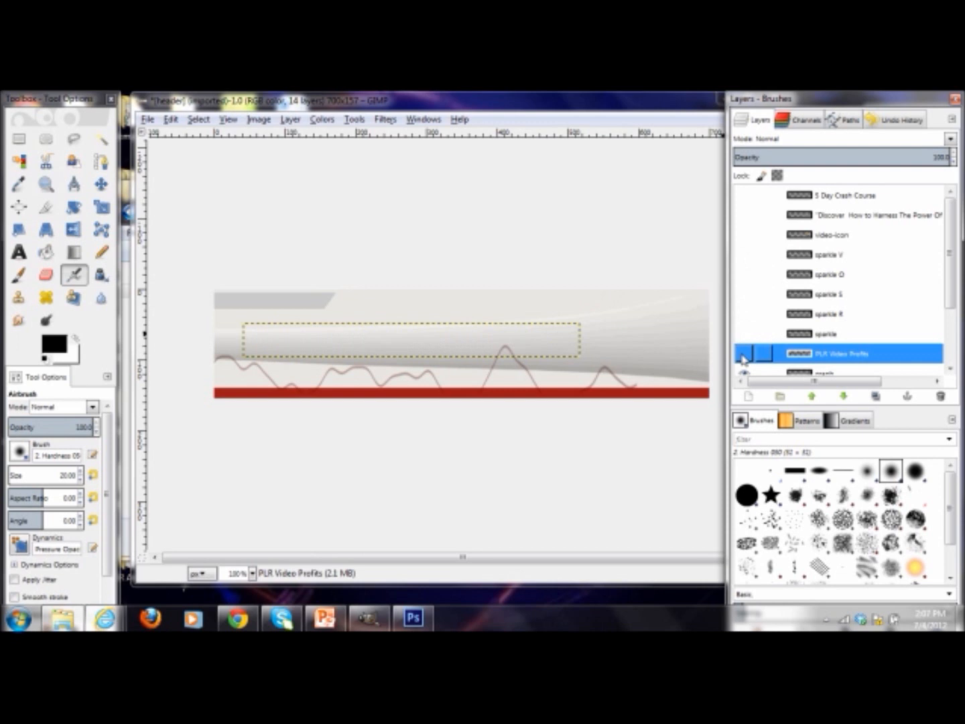
Hide the remaining graph, bar, top text bar, texture and Background layers
{"action": "scroll", "coordinate": [948, 283], "scroll_direction": "down", "scroll_amount": 3}
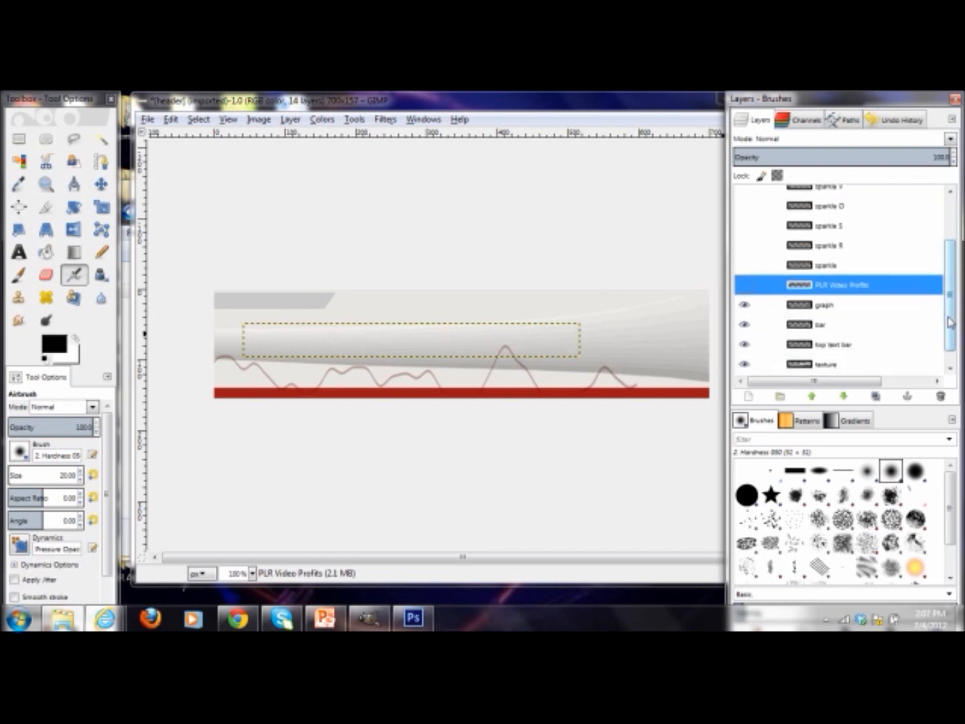
{"action": "left_click", "coordinate": [744, 304]}
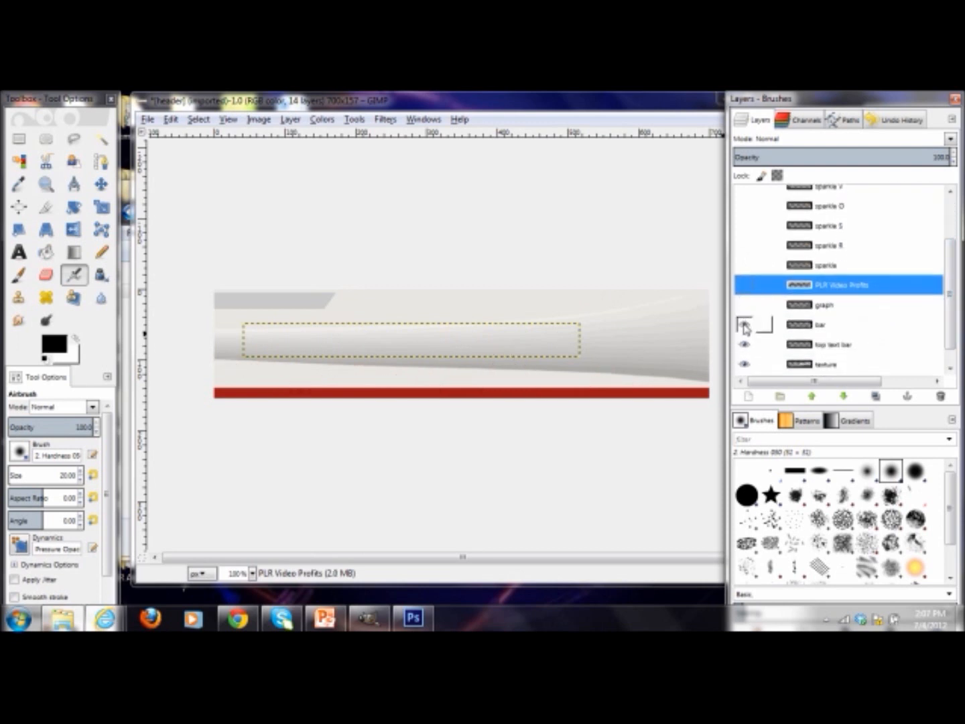
{"action": "left_click", "coordinate": [744, 325]}
{"action": "left_click", "coordinate": [745, 345]}
{"action": "left_click", "coordinate": [744, 364]}
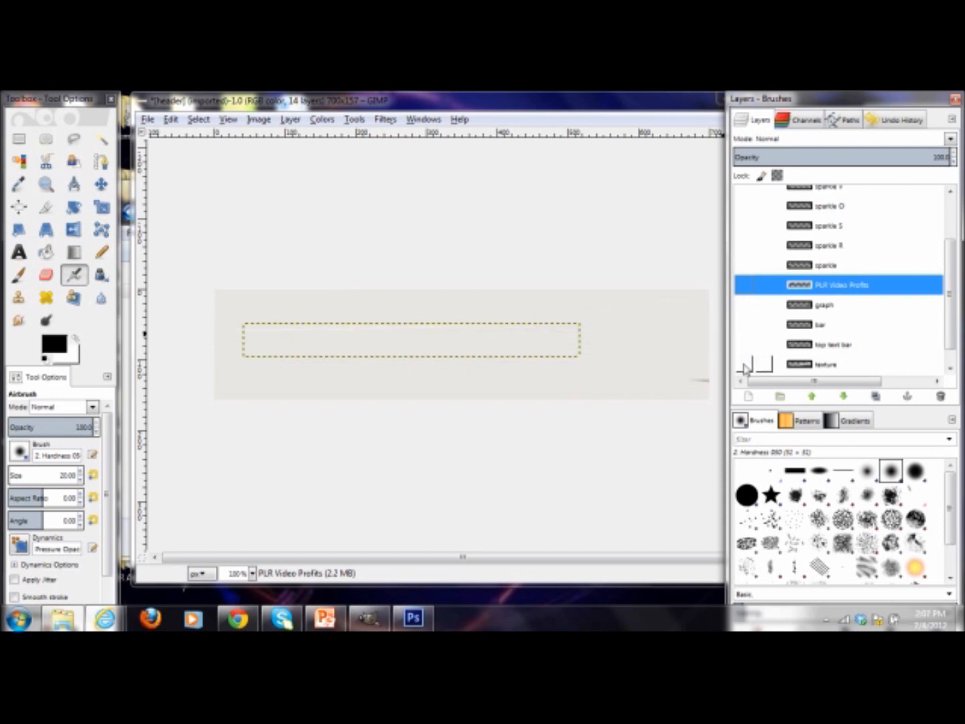
{"action": "scroll", "coordinate": [744, 368], "scroll_direction": "down", "scroll_amount": 1}
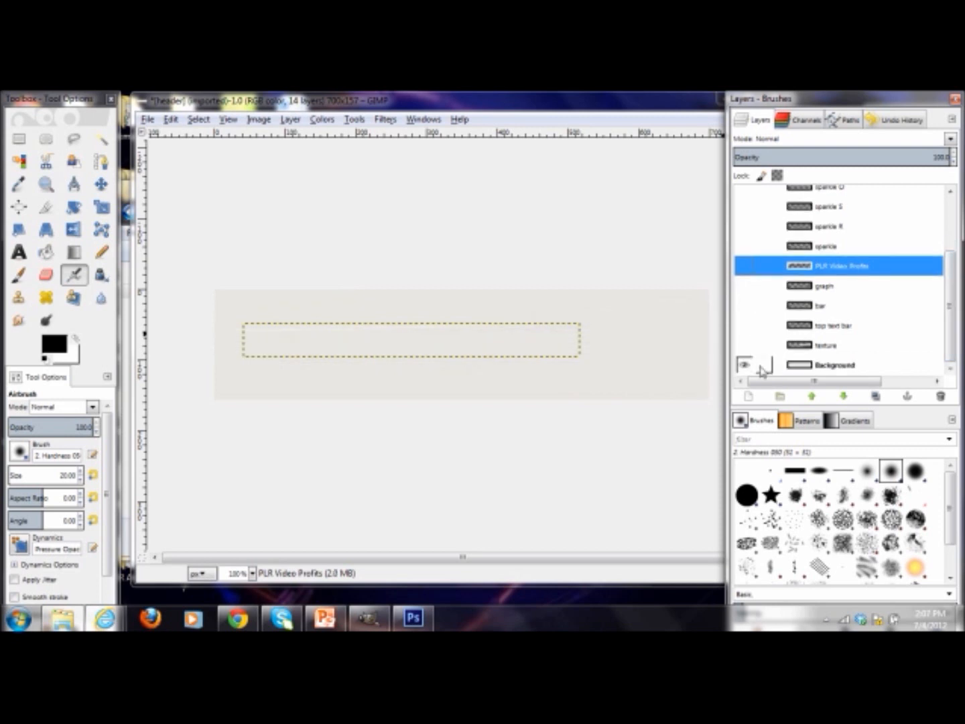
{"action": "left_click", "coordinate": [744, 364]}
Show the layers again from Background up through texture, top text bar, bar, graph and PLR Video Profits to sparkle O
{"action": "left_click", "coordinate": [744, 365]}
{"action": "left_click", "coordinate": [744, 344]}
{"action": "left_click", "coordinate": [745, 324]}
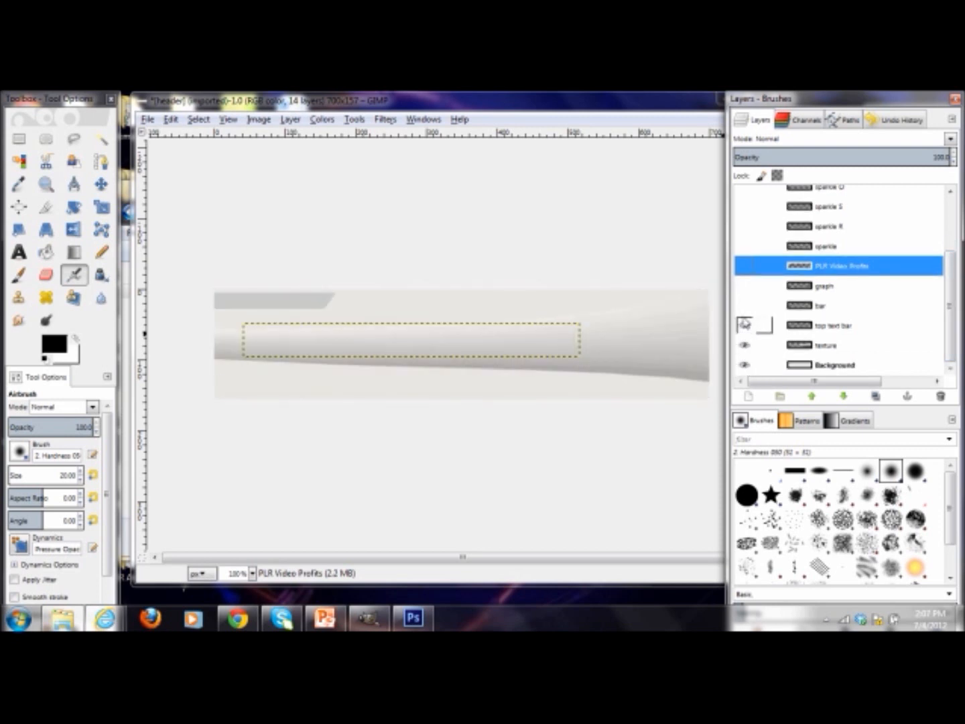
{"action": "left_click", "coordinate": [744, 305]}
{"action": "left_click", "coordinate": [744, 286]}
{"action": "left_click", "coordinate": [744, 266]}
{"action": "left_click", "coordinate": [744, 246]}
{"action": "left_click", "coordinate": [744, 226]}
{"action": "left_click", "coordinate": [745, 207]}
{"action": "left_click", "coordinate": [744, 188]}
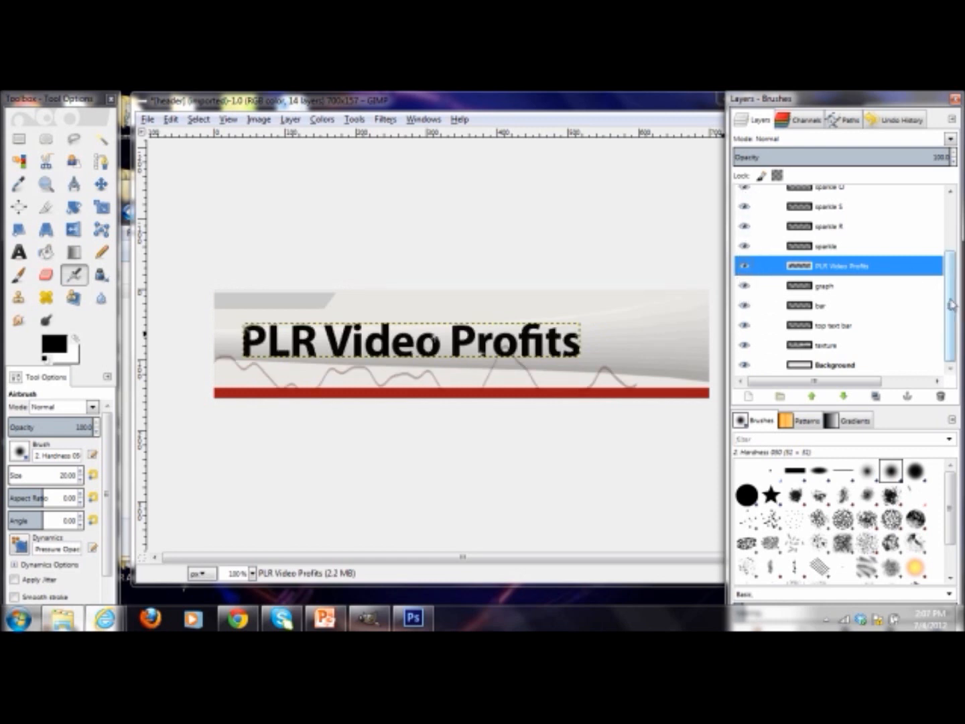
Show the sparkle V, video-icon, "Discover How to Harness" tagline and 5 Day Crash Course layers again
{"action": "left_click_drag", "start_coordinate": [951, 296], "coordinate": [950, 243]}
{"action": "left_click", "coordinate": [744, 254]}
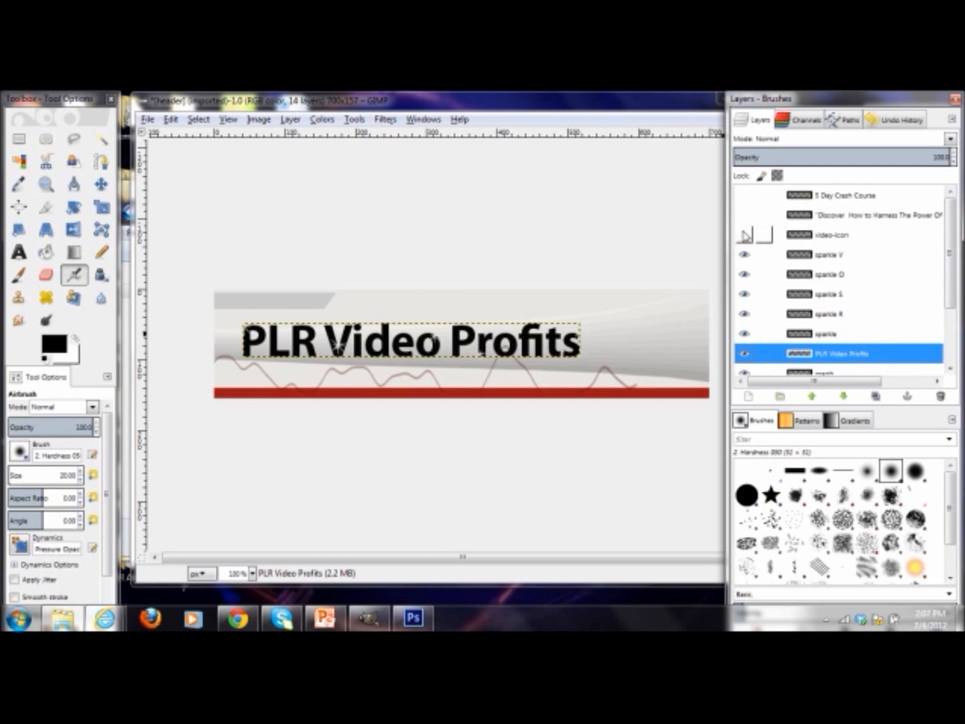
{"action": "left_click", "coordinate": [745, 234]}
{"action": "left_click", "coordinate": [745, 214]}
{"action": "left_click", "coordinate": [744, 197]}
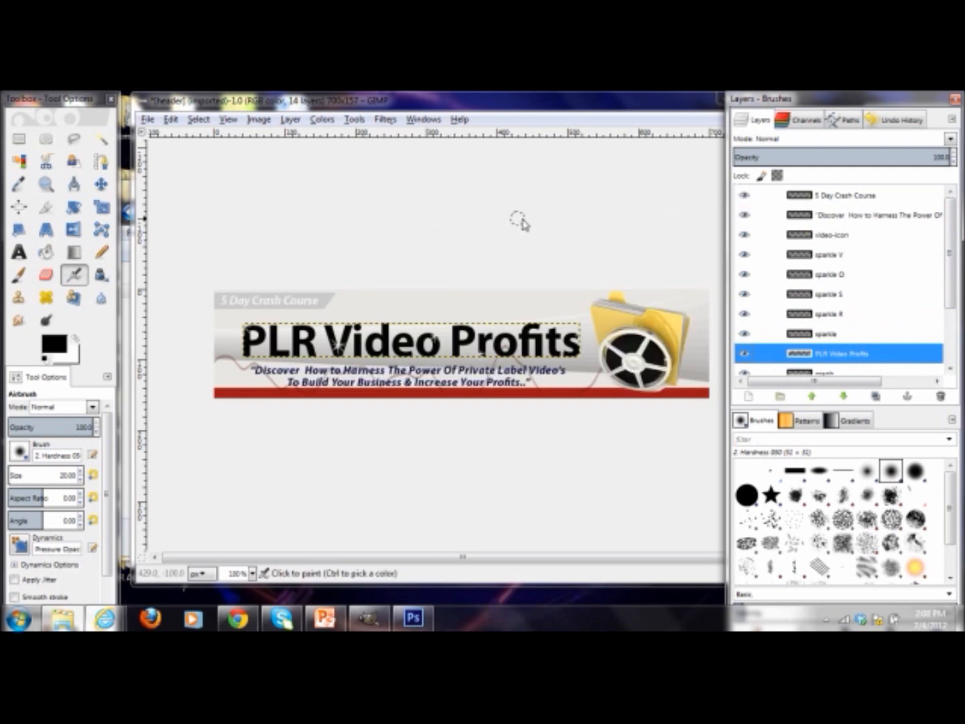
Switch to Photoshop
{"action": "left_click", "coordinate": [413, 618]}
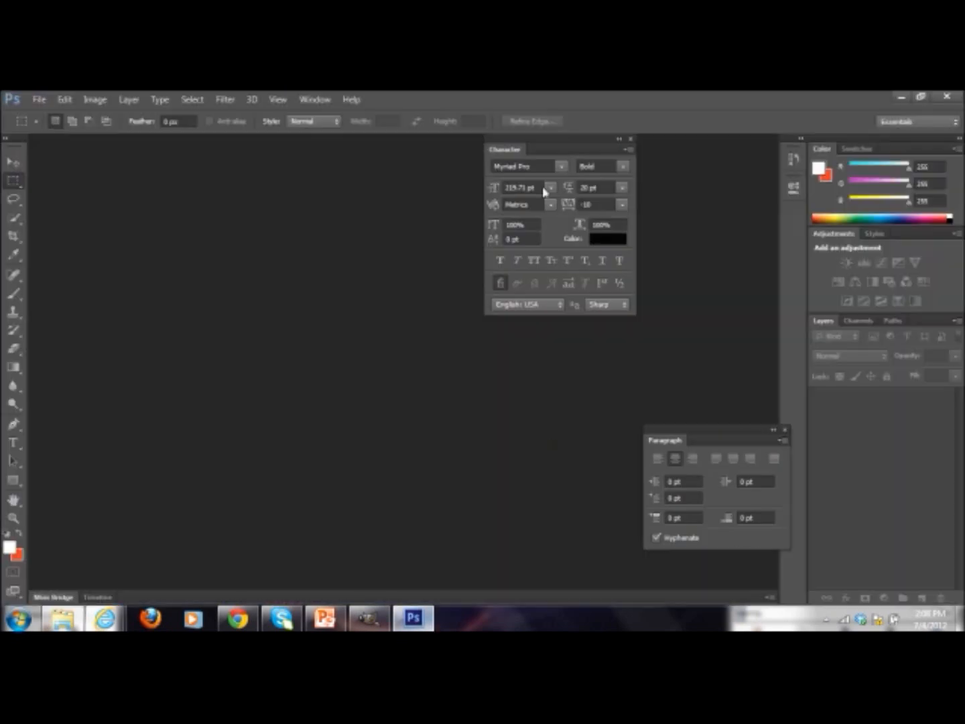
{"action": "left_click", "coordinate": [38, 100]}
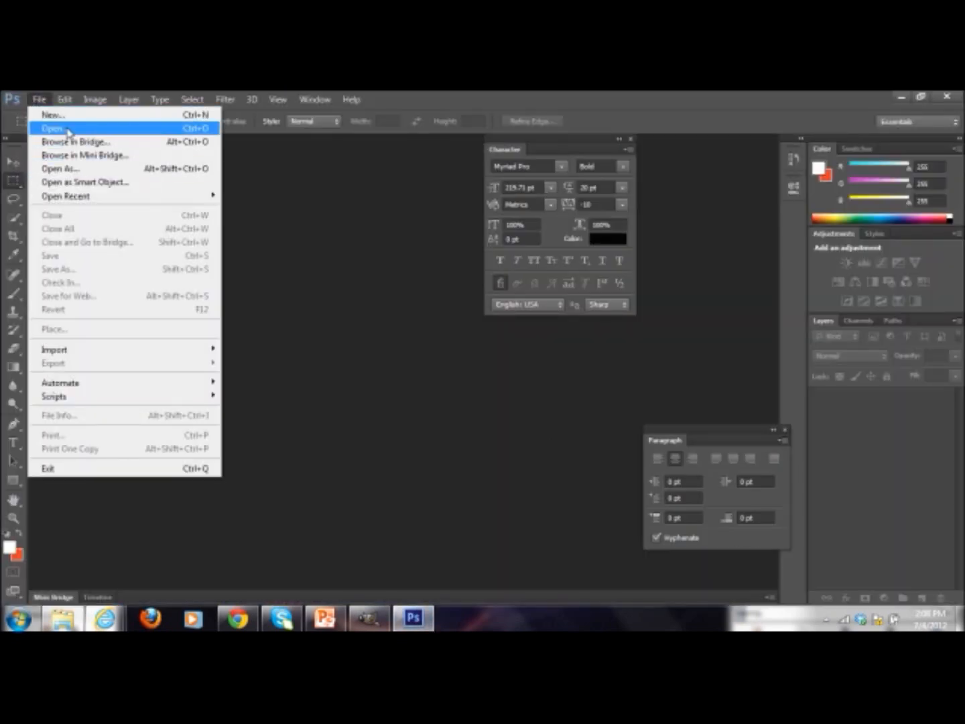
{"action": "left_click", "coordinate": [67, 129]}
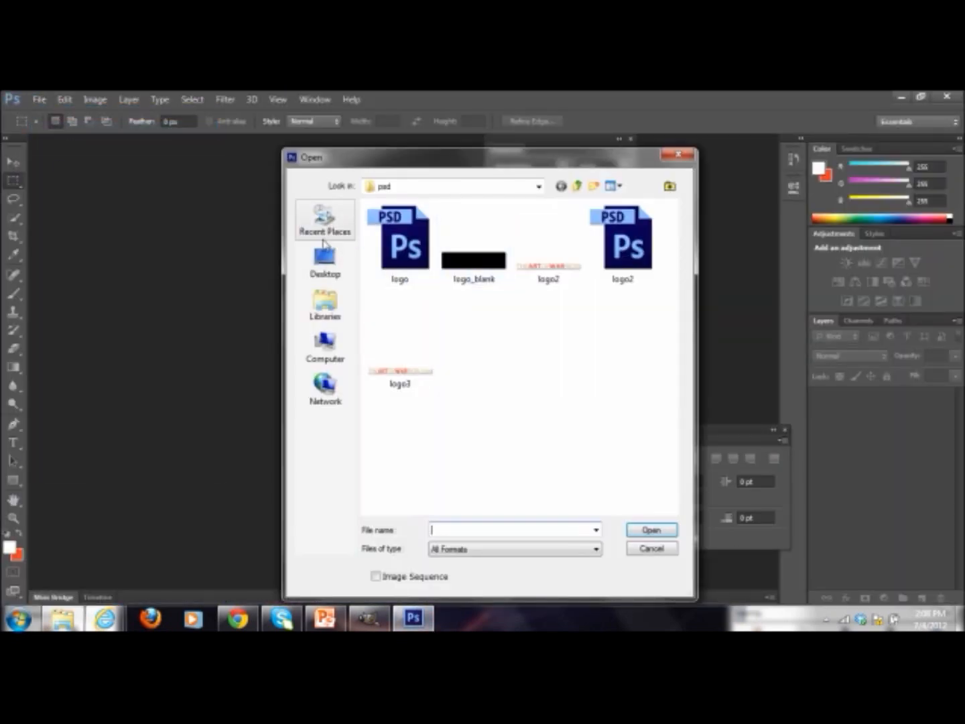
{"action": "left_click", "coordinate": [329, 269]}
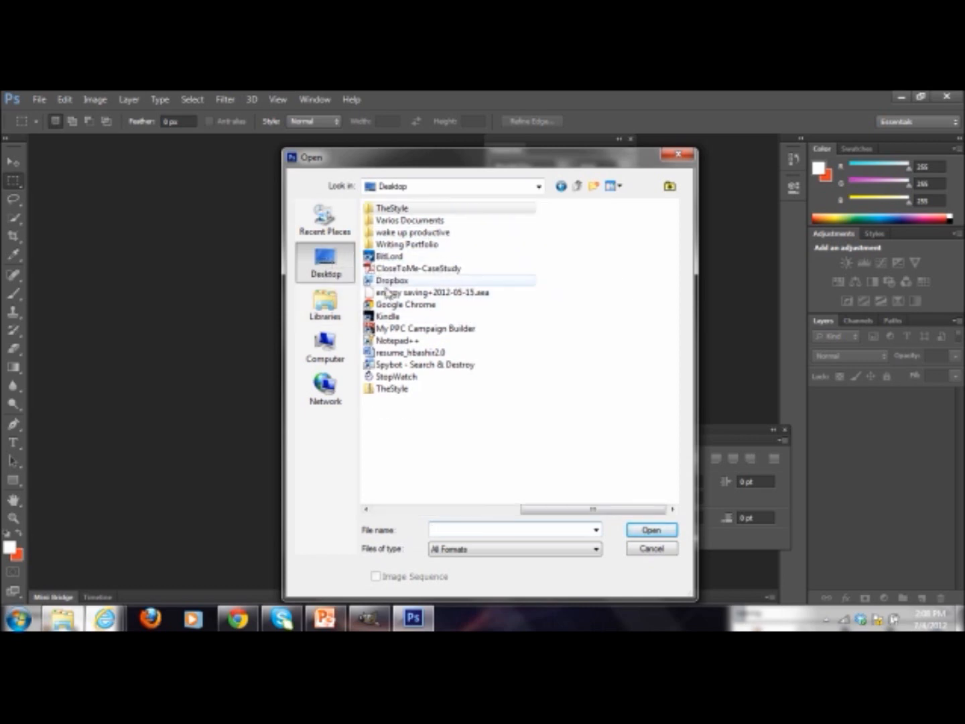
{"action": "left_click", "coordinate": [649, 549]}
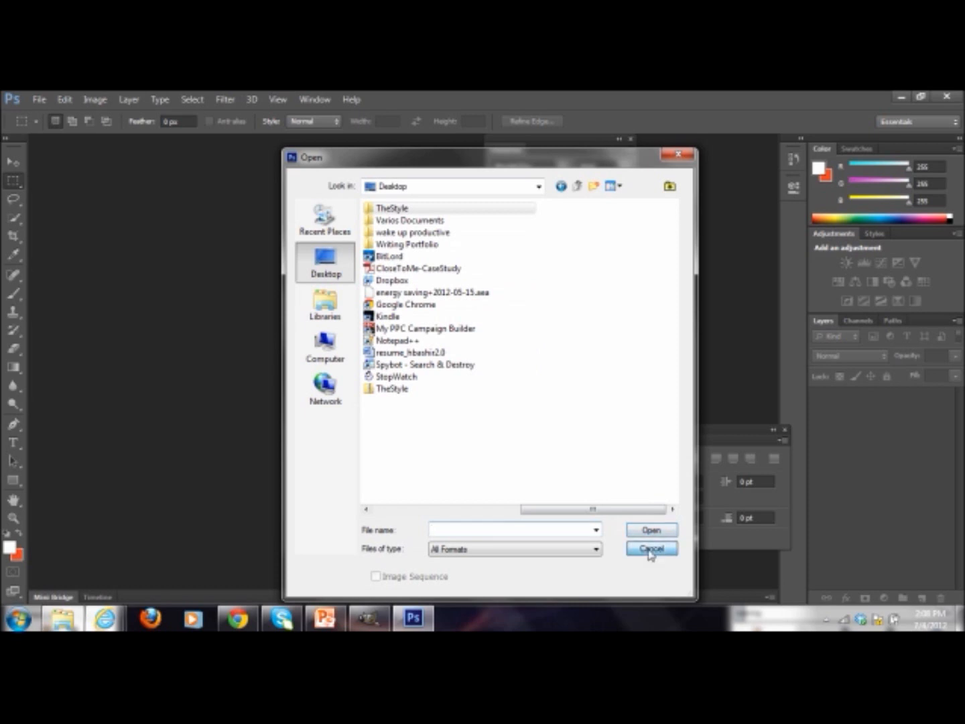
{"action": "left_click", "coordinate": [39, 100]}
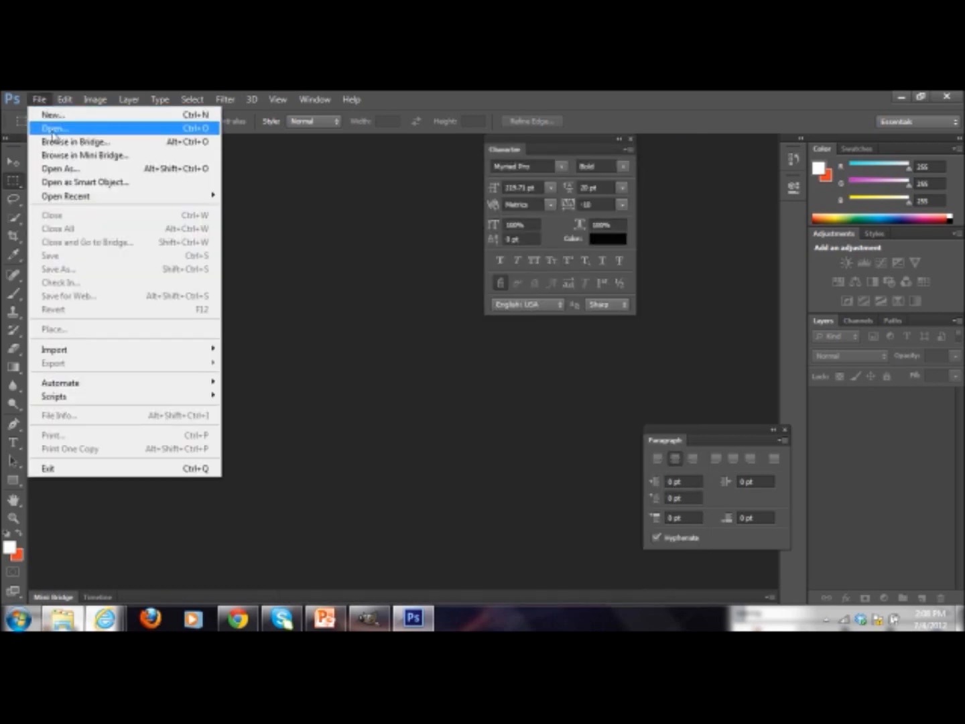
{"action": "left_click", "coordinate": [53, 129]}
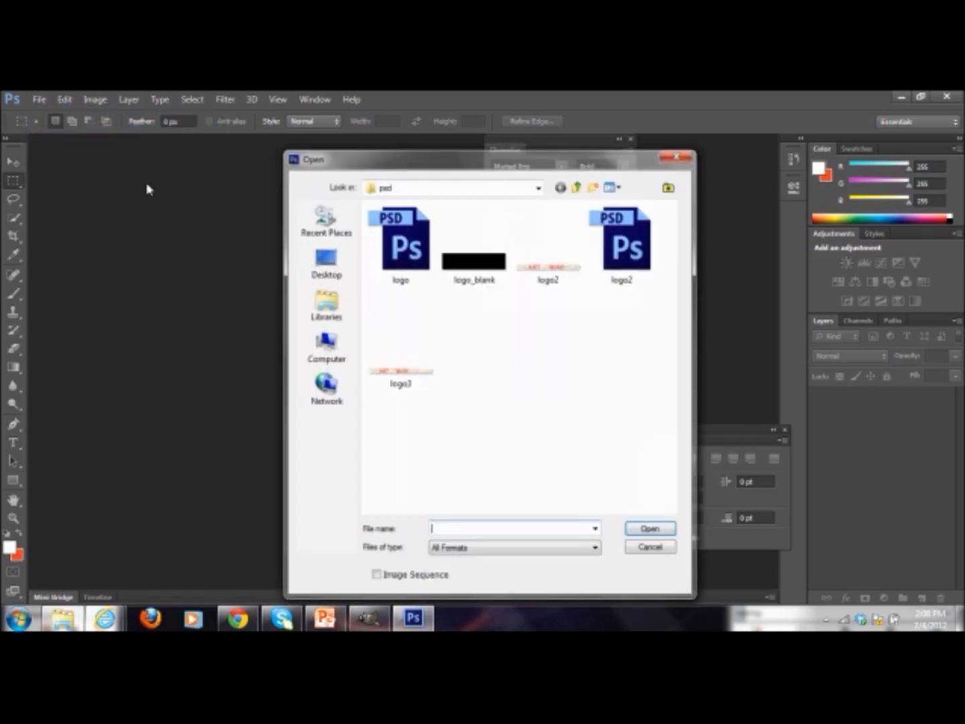
{"action": "left_click", "coordinate": [322, 285]}
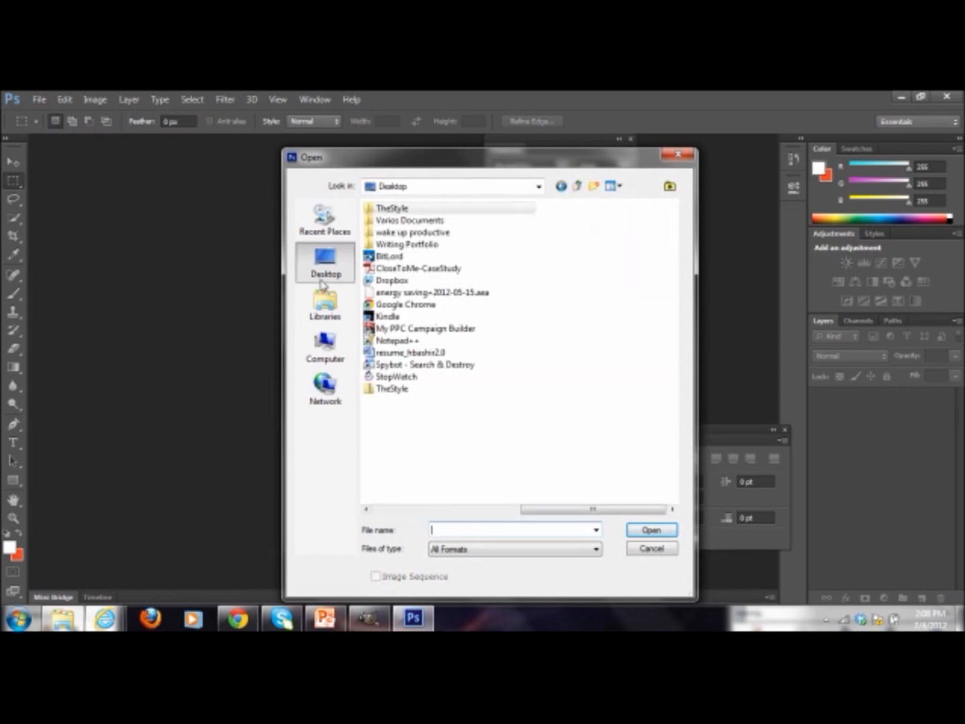
{"action": "double_click", "coordinate": [405, 220]}
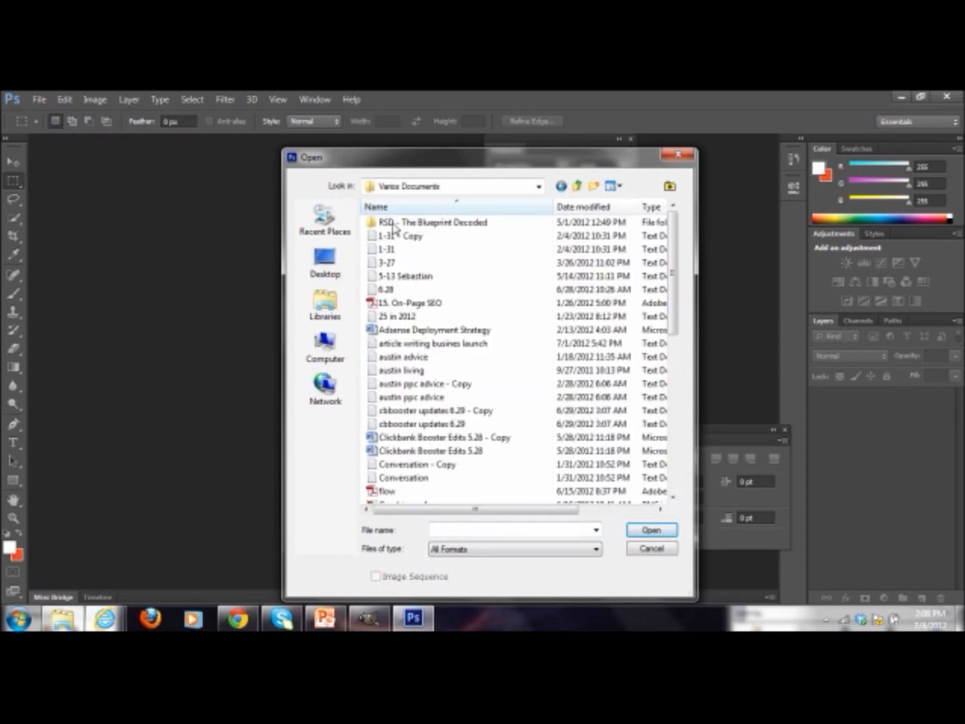
{"action": "left_click_drag", "start_coordinate": [673, 281], "coordinate": [693, 445]}
{"action": "left_click", "coordinate": [676, 156]}
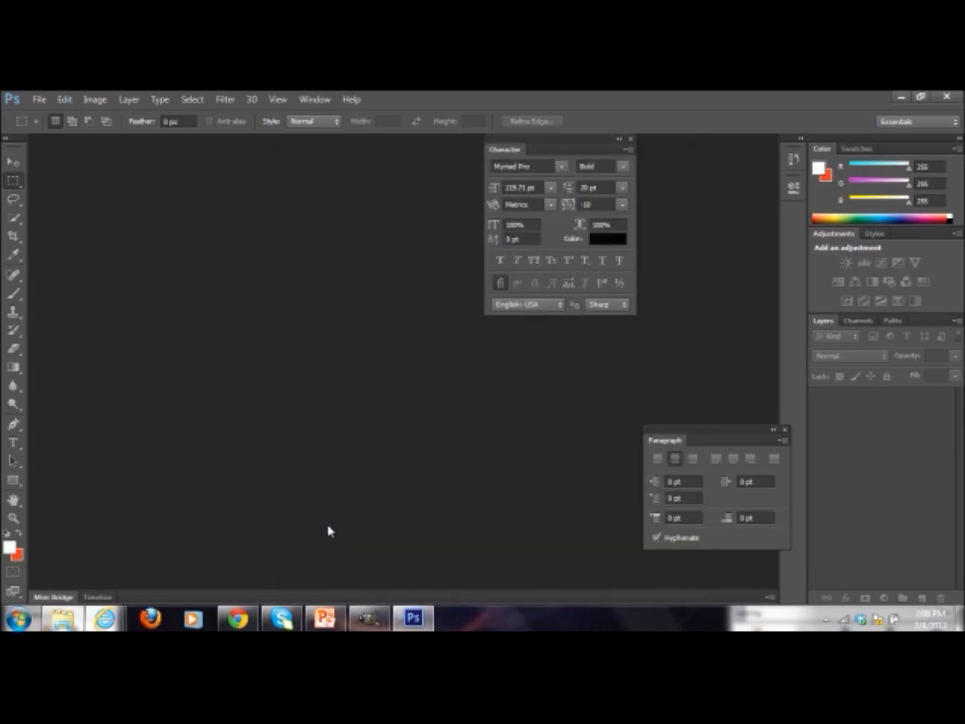
{"action": "left_click", "coordinate": [325, 618]}
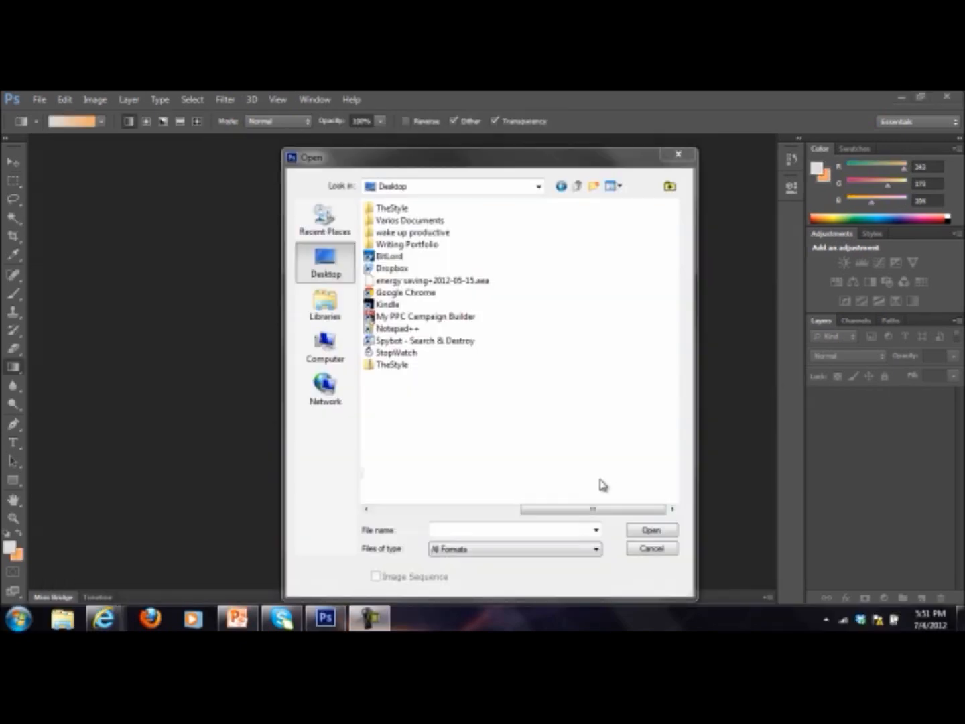
Browse from the Desktop through the PLR Video Profits folders to the PSD folder for opening files
{"action": "left_click_drag", "start_coordinate": [597, 511], "coordinate": [493, 510]}
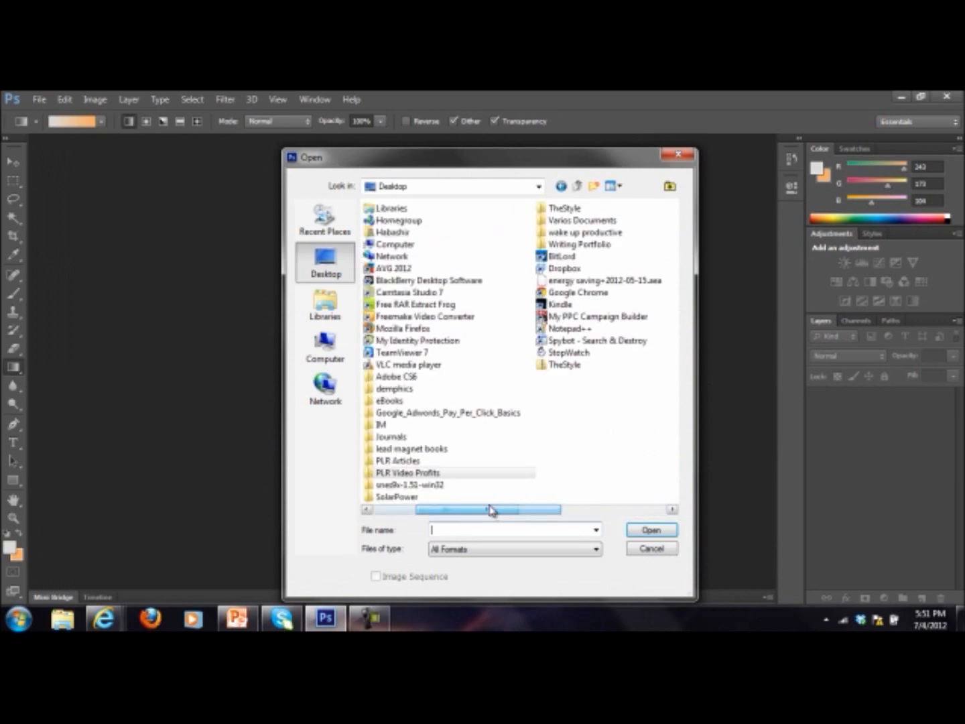
{"action": "double_click", "coordinate": [417, 475]}
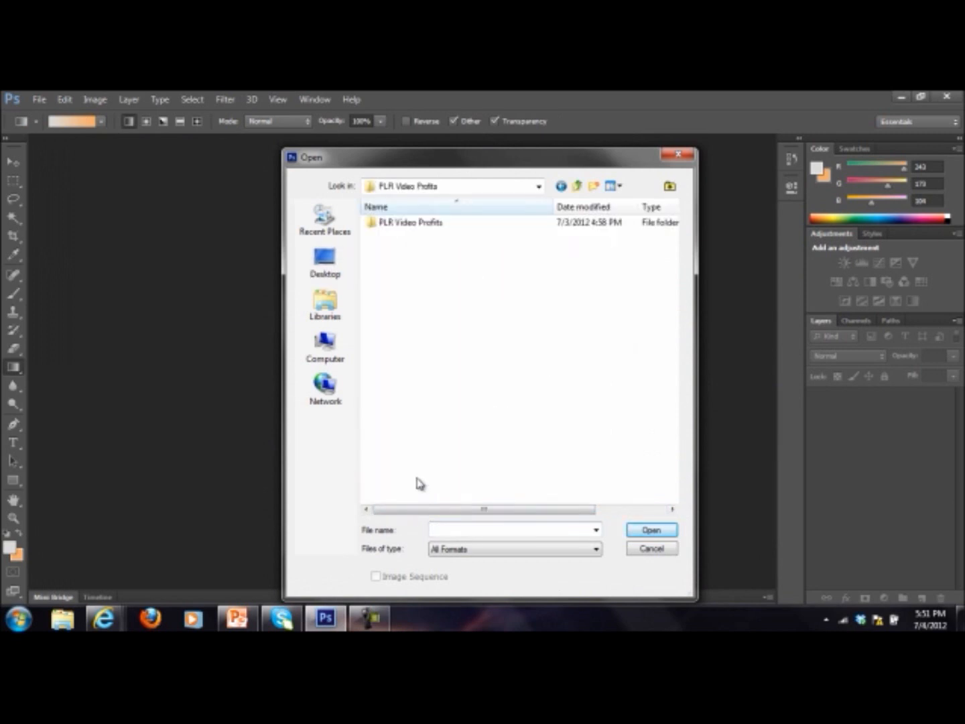
{"action": "double_click", "coordinate": [410, 222]}
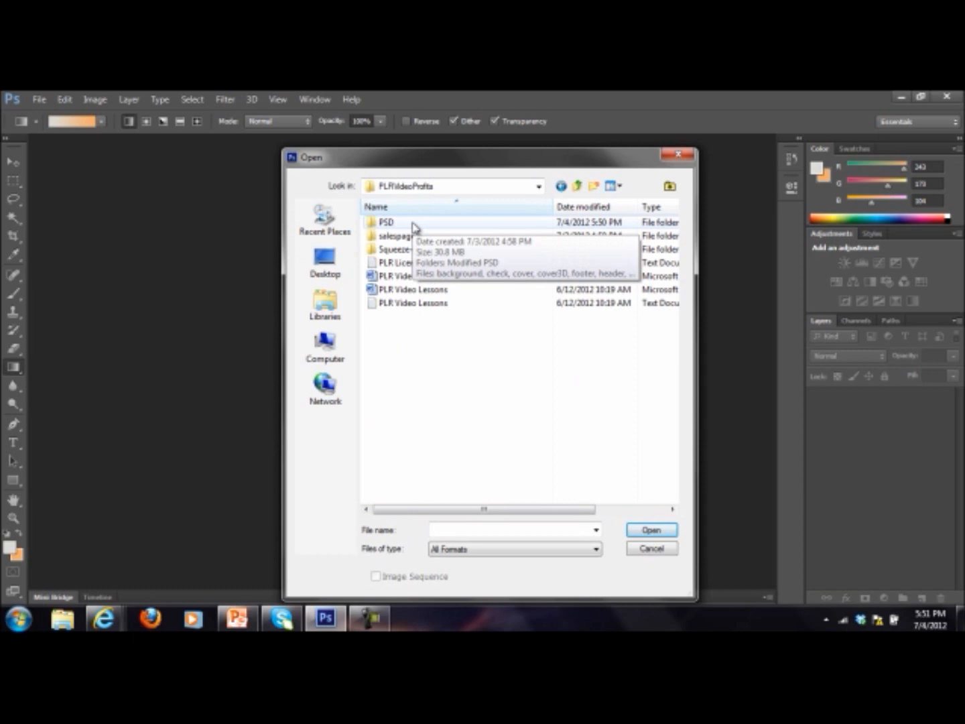
{"action": "double_click", "coordinate": [413, 225]}
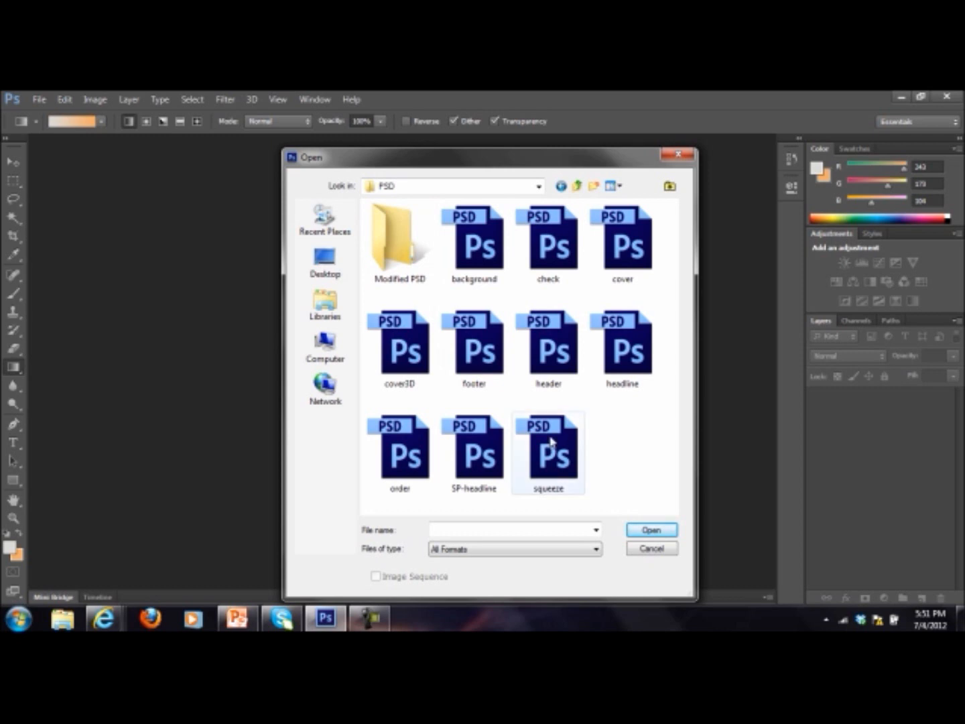
Open the background, footer, header, headline, order and SP-headline PSD files together
{"action": "left_click", "coordinate": [474, 452]}
{"action": "left_click", "coordinate": [398, 450], "text": "ctrl"}
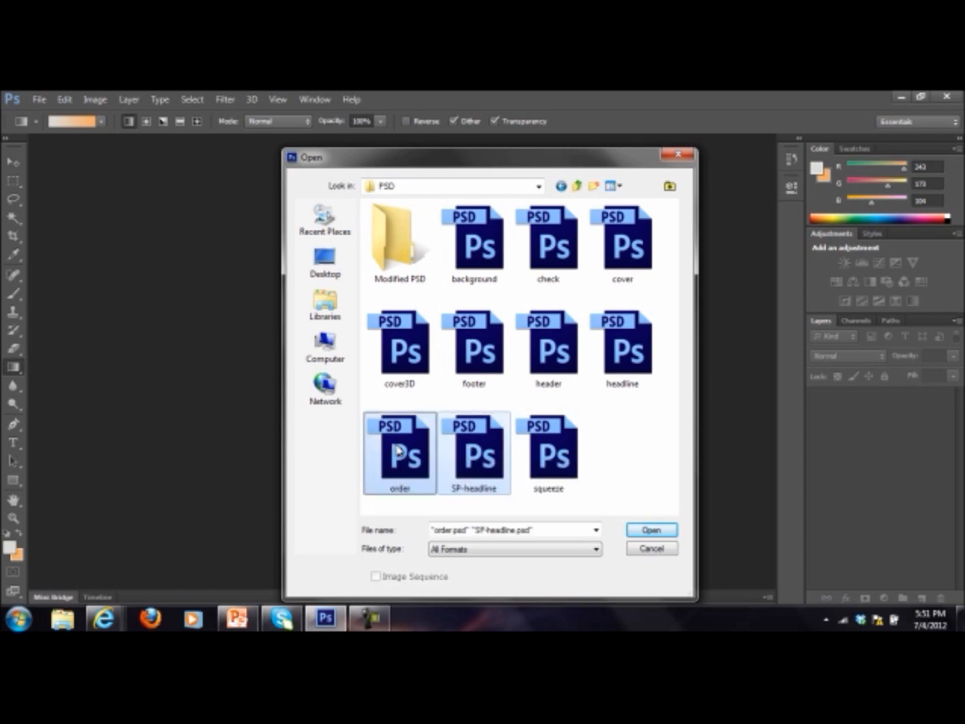
{"action": "left_click", "coordinate": [620, 349], "text": "ctrl"}
{"action": "left_click", "coordinate": [540, 346], "text": "ctrl"}
{"action": "left_click", "coordinate": [490, 349], "text": "ctrl"}
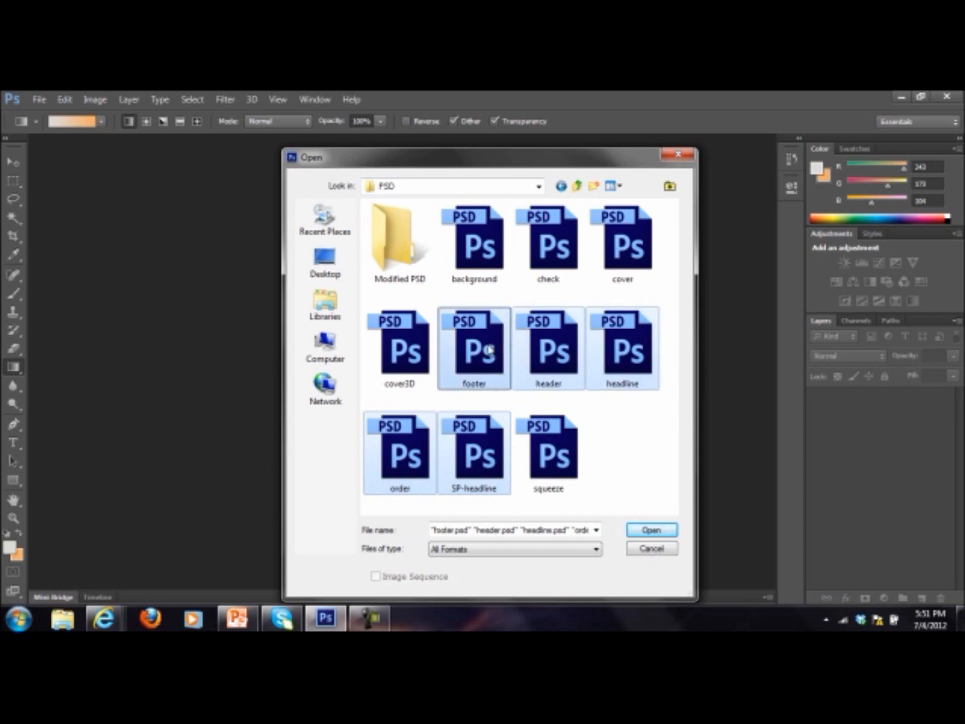
{"action": "left_click", "coordinate": [463, 242], "text": "ctrl"}
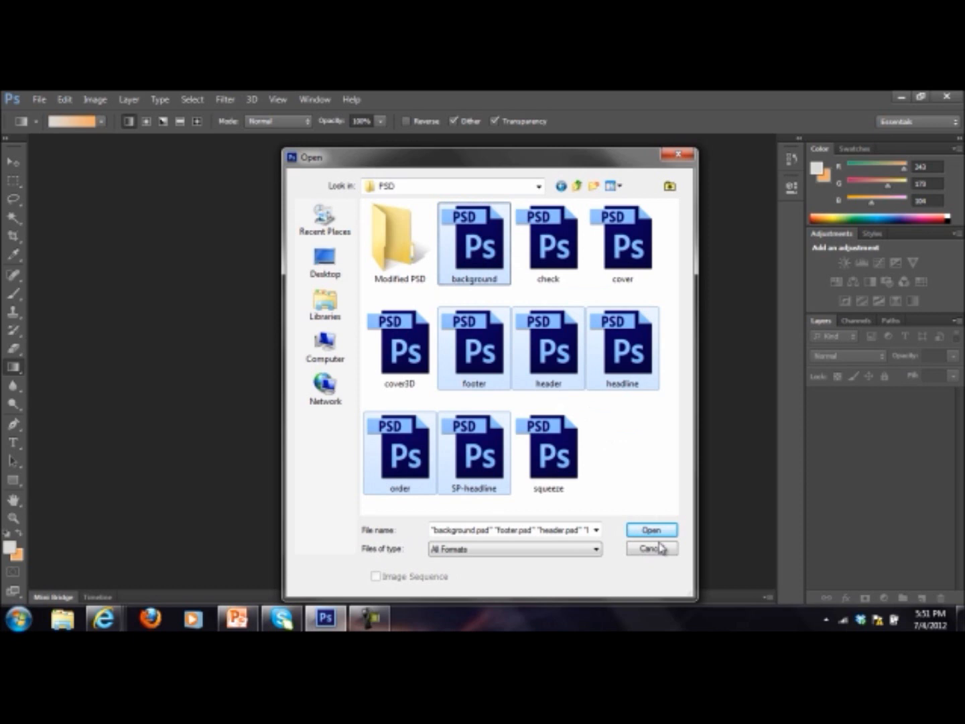
{"action": "left_click", "coordinate": [648, 531]}
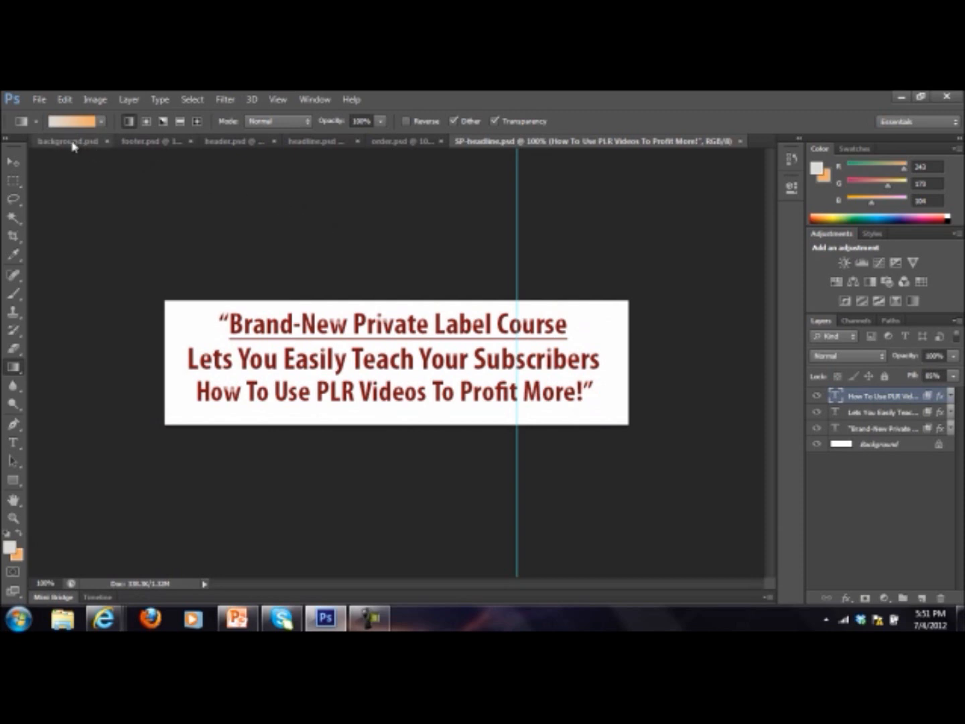
Look through the background, footer and header documents in turn
{"action": "left_click", "coordinate": [74, 143]}
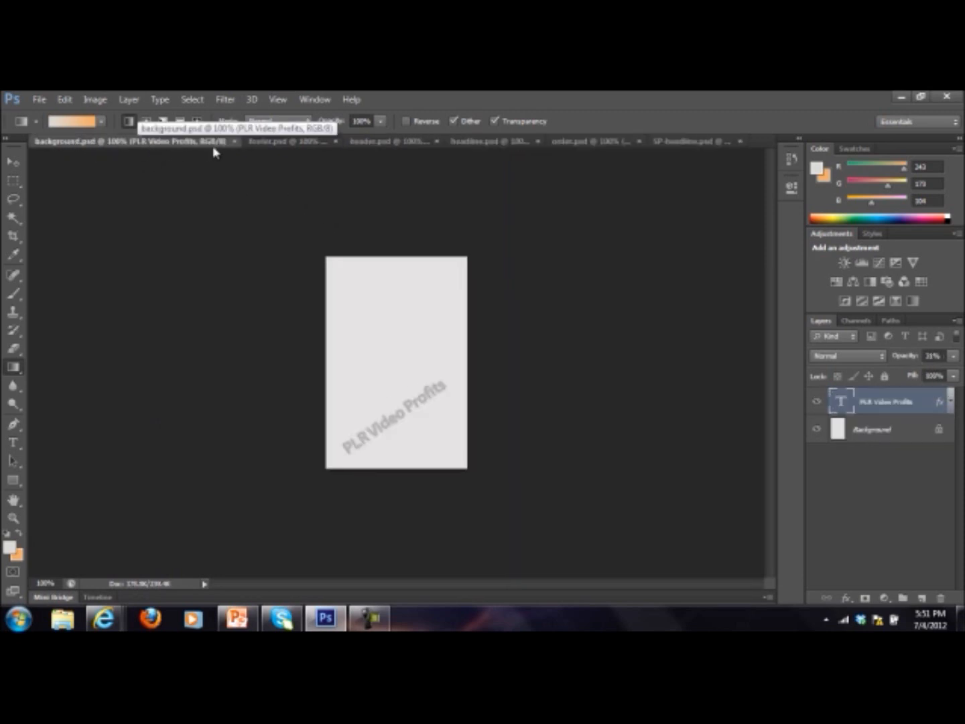
{"action": "left_click", "coordinate": [303, 143]}
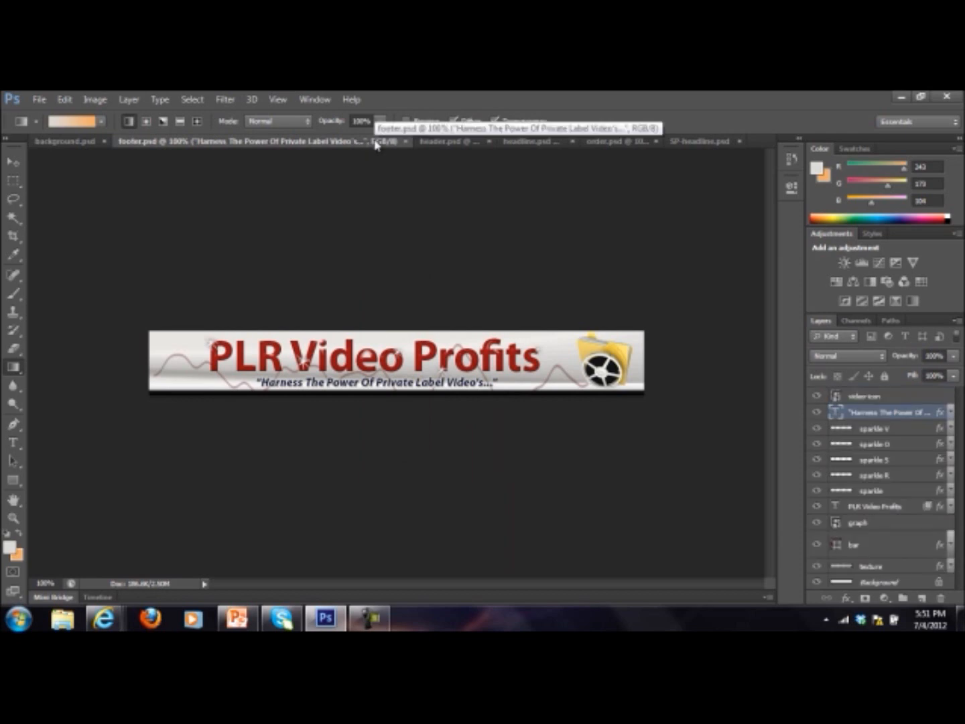
{"action": "left_click", "coordinate": [450, 142]}
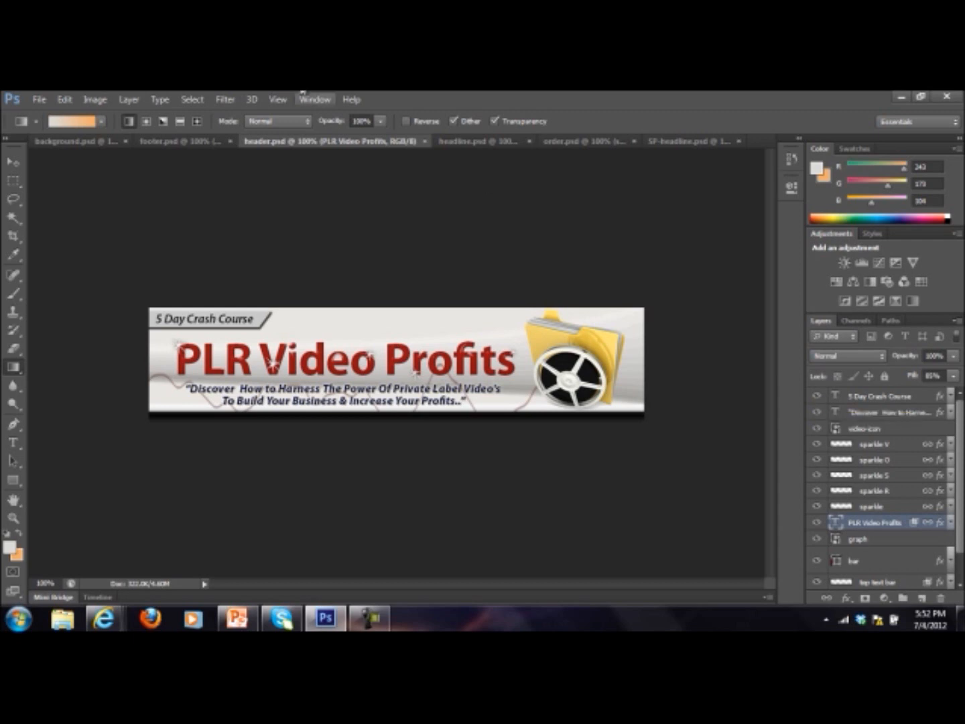
In background.psd, change the slanted watermark text to "PLR Video Payday" and rotate it to a shallower angle
{"action": "left_click", "coordinate": [69, 143]}
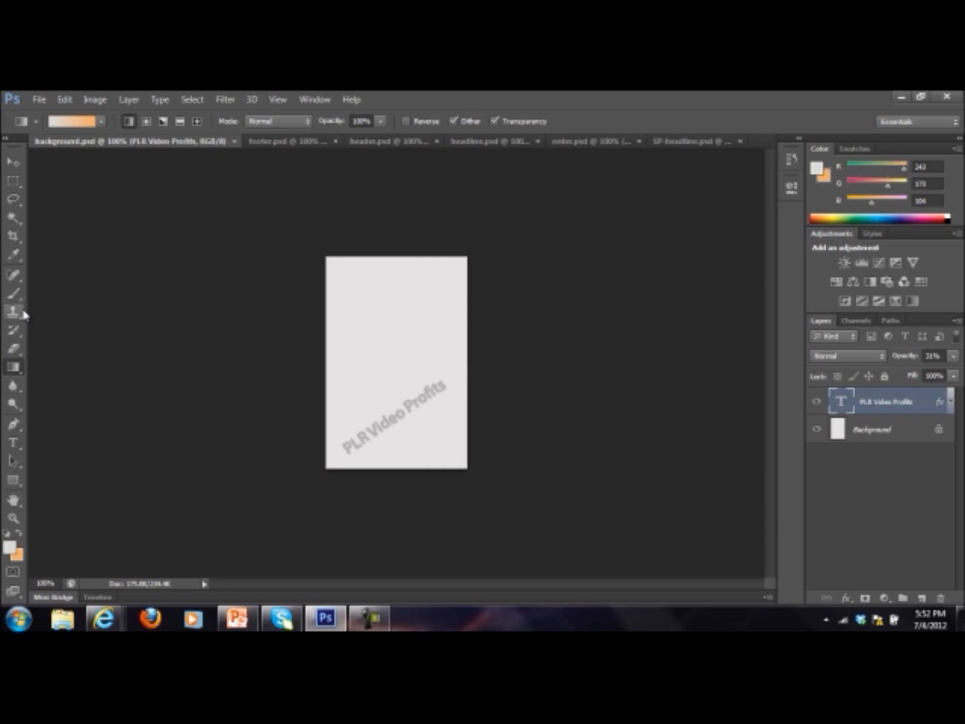
{"action": "left_click", "coordinate": [14, 444]}
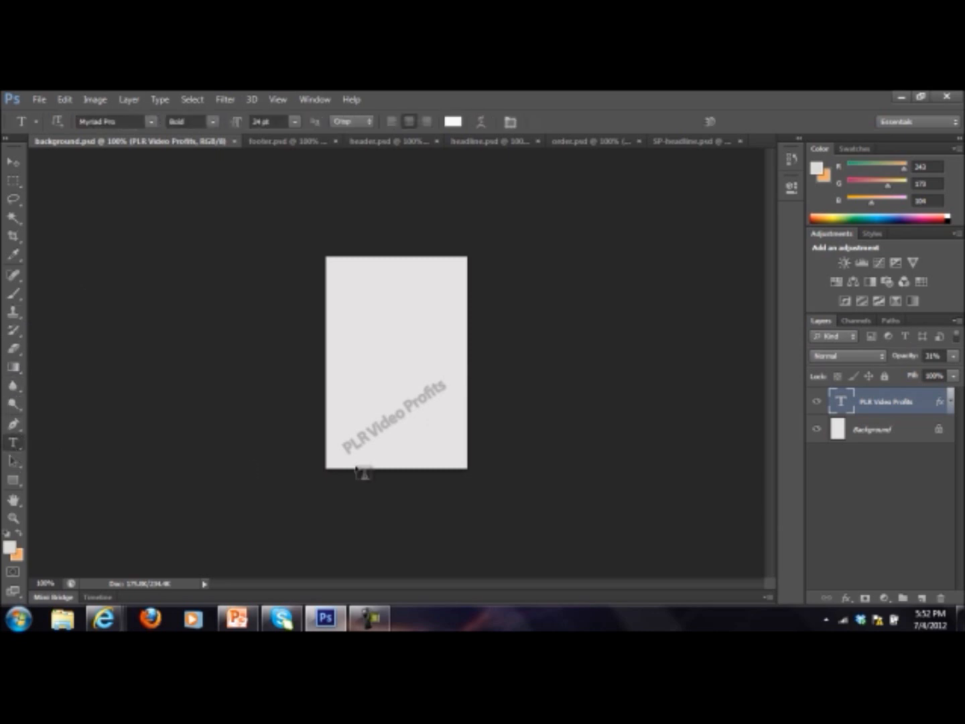
{"action": "left_click", "coordinate": [444, 389]}
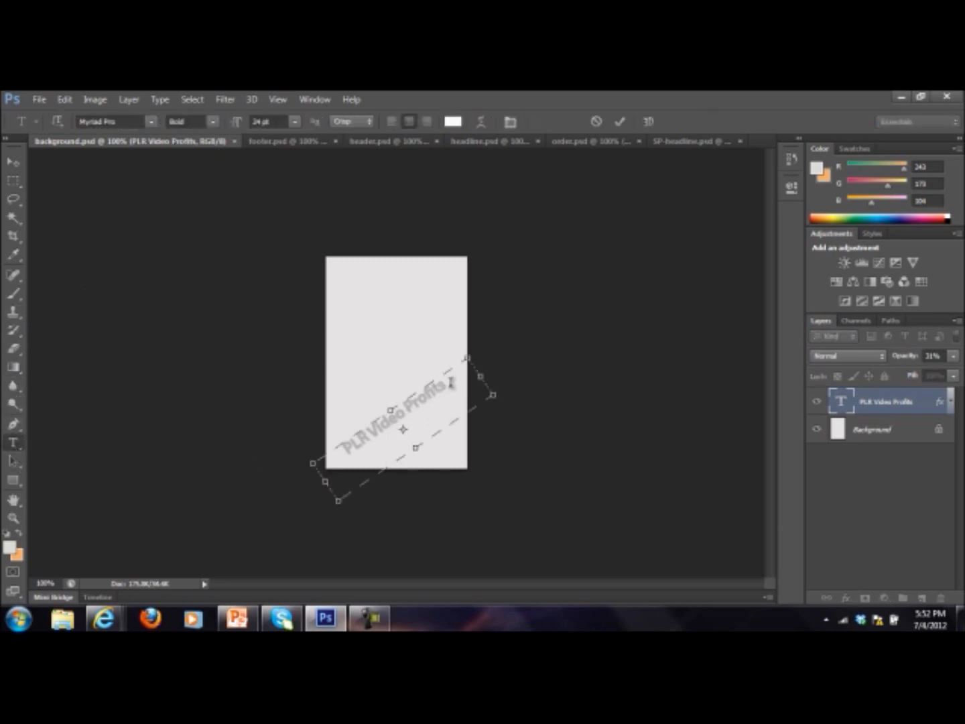
{"action": "left_click_drag", "start_coordinate": [452, 383], "coordinate": [408, 402]}
{"action": "type", "text": "Pr"}
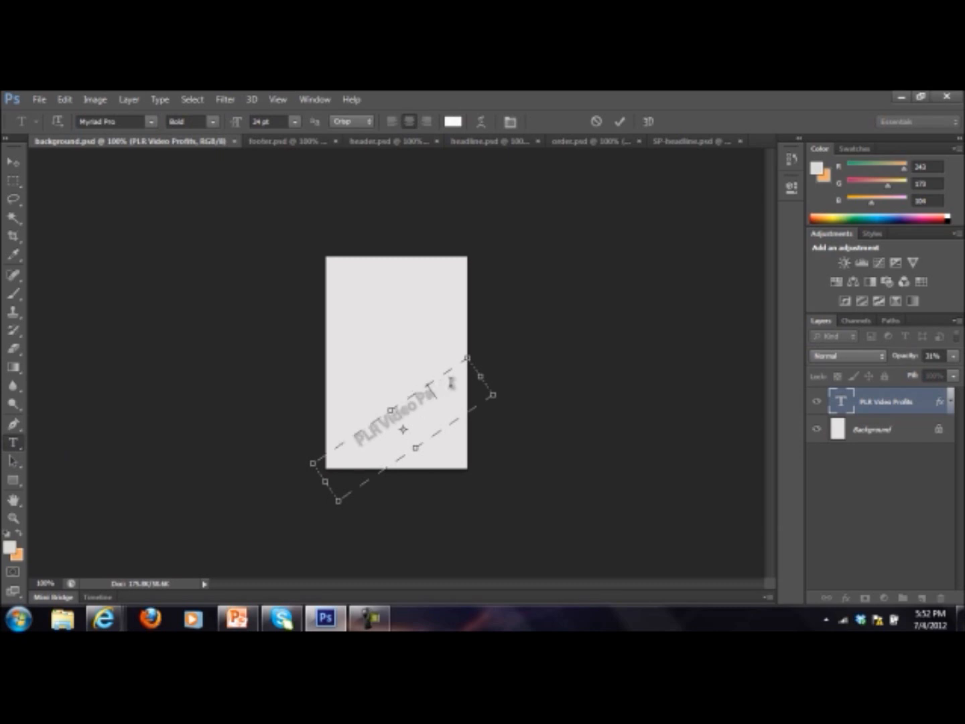
{"action": "type", "text": "yday"}
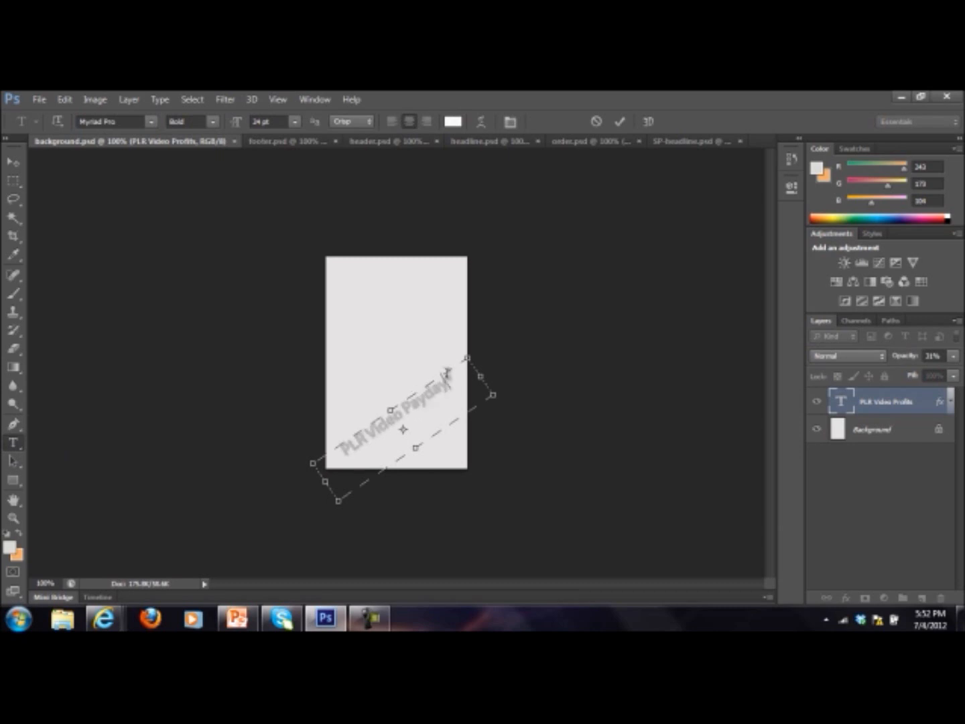
{"action": "left_click_drag", "start_coordinate": [447, 370], "coordinate": [448, 370]}
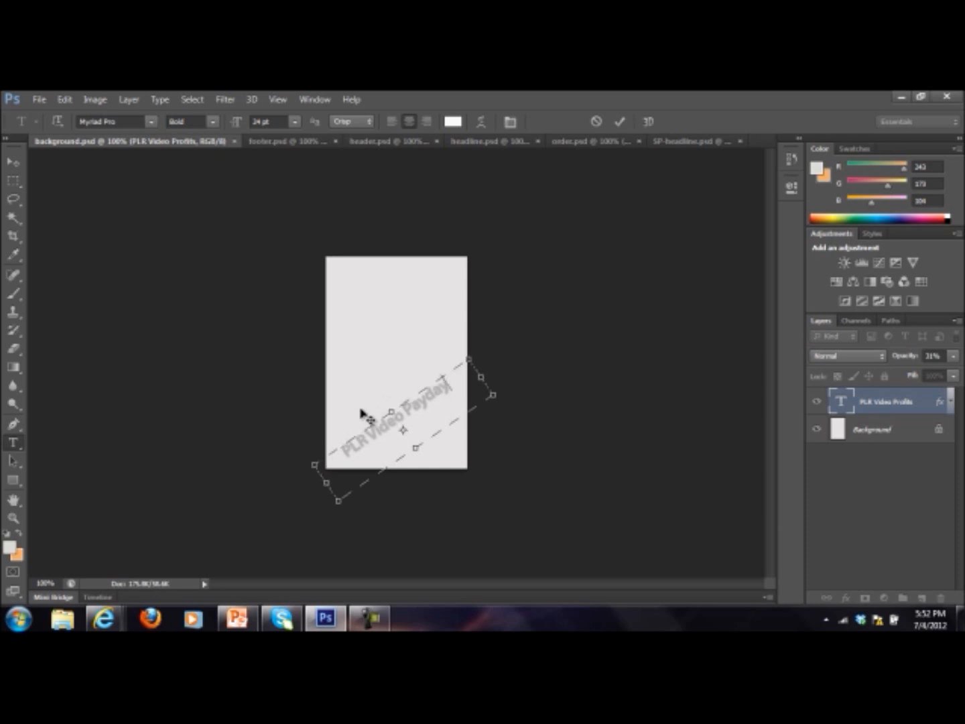
{"action": "left_click_drag", "start_coordinate": [343, 426], "coordinate": [348, 405]}
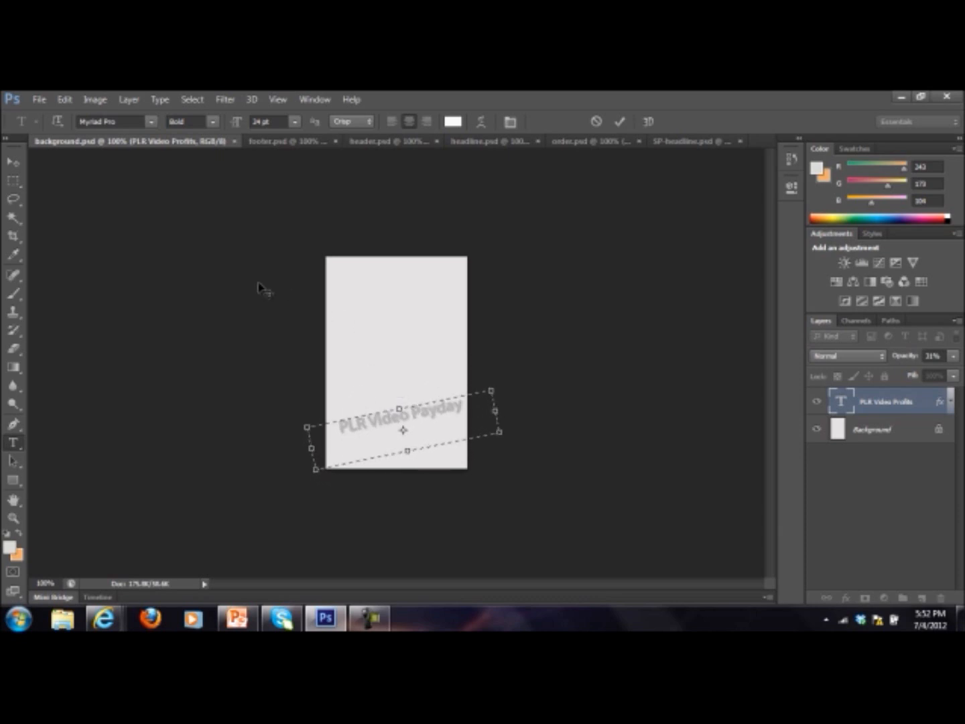
In footer.psd, change the tagline under the title to "Discover the great power of PLR Videos..."
{"action": "left_click", "coordinate": [275, 144]}
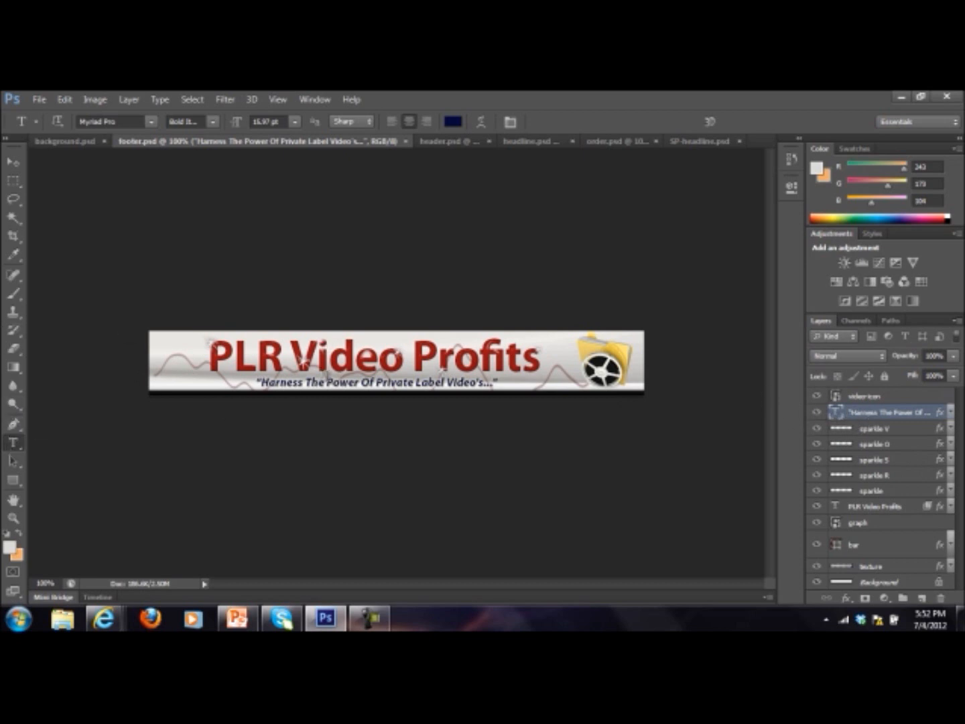
{"action": "left_click", "coordinate": [438, 384]}
{"action": "left_click_drag", "start_coordinate": [496, 385], "coordinate": [262, 388]}
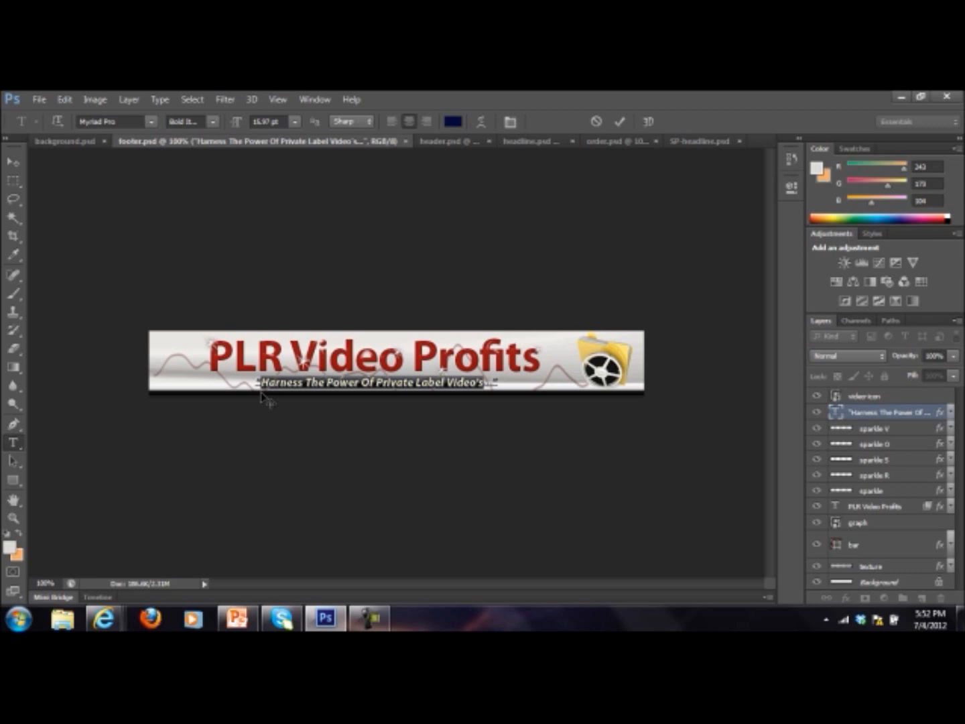
{"action": "type", "text": "Discover"}
{"action": "type", "text": " the"}
{"action": "type", "text": " power of"}
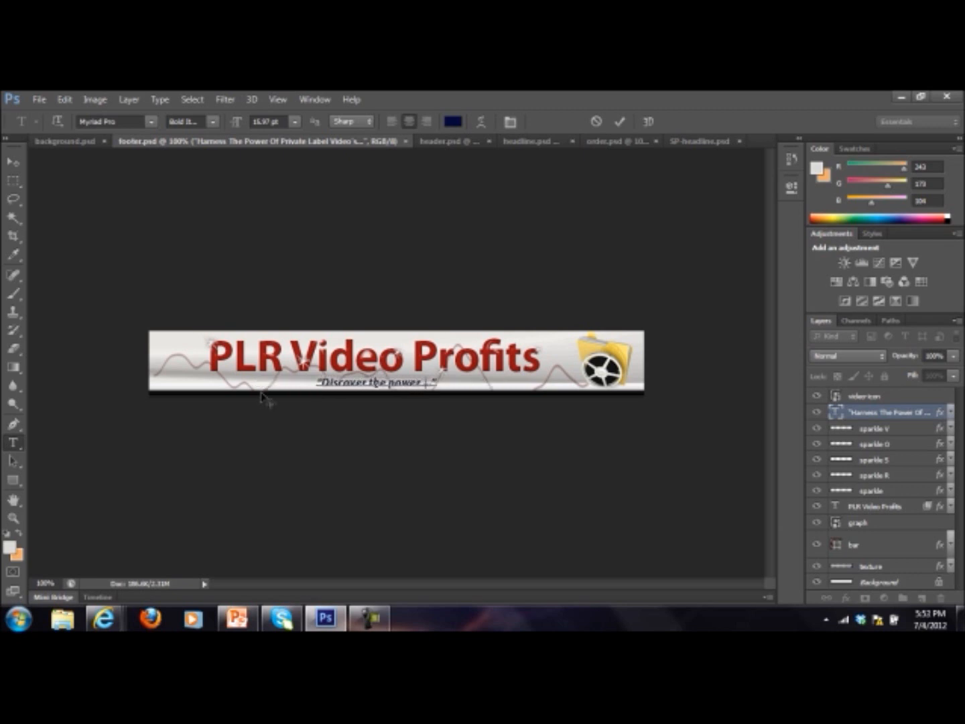
{"action": "type", "text": " P"}
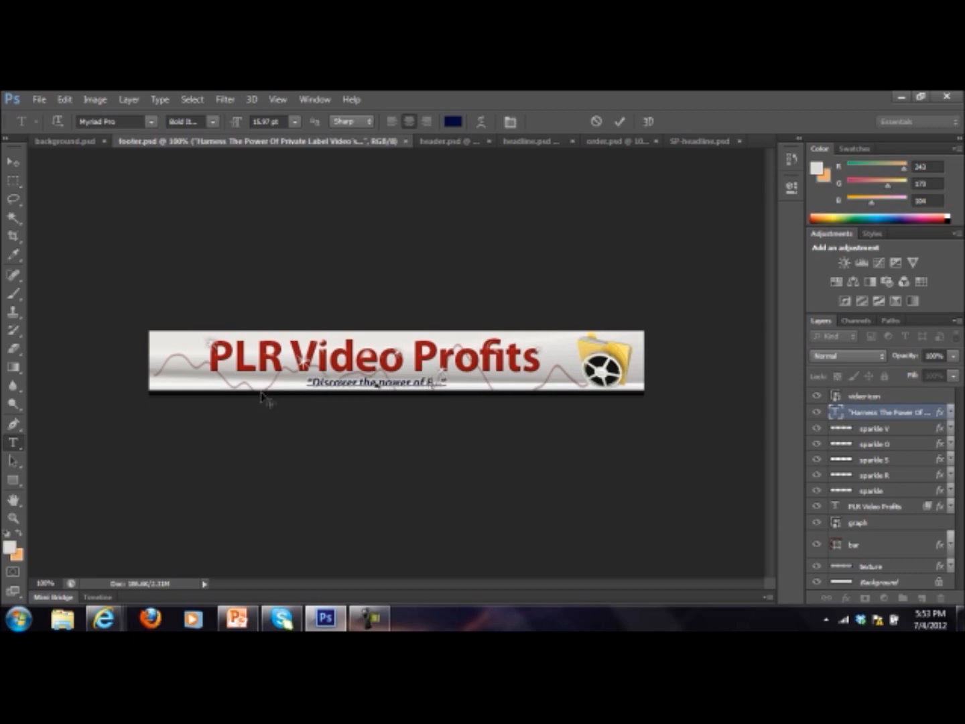
{"action": "type", "text": "rivate"}
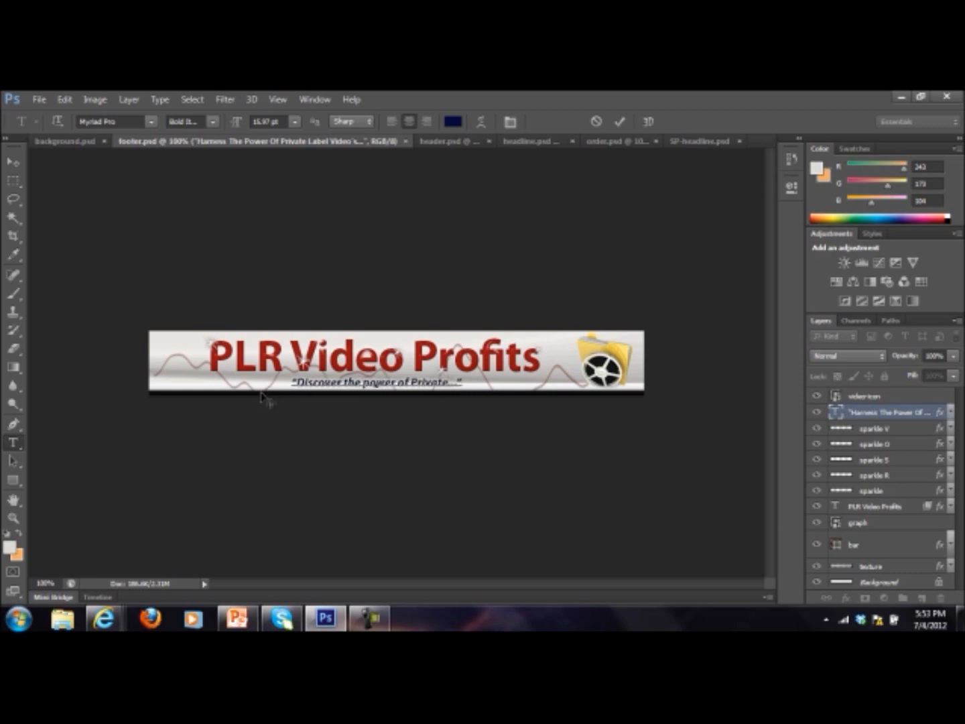
{"action": "key", "text": "BackSpace"}
{"action": "key", "text": "BackSpace"}
{"action": "key", "text": "BackSpace"}
{"action": "key", "text": "BackSpace"}
{"action": "key", "text": "BackSpace"}
{"action": "key", "text": "BackSpace"}
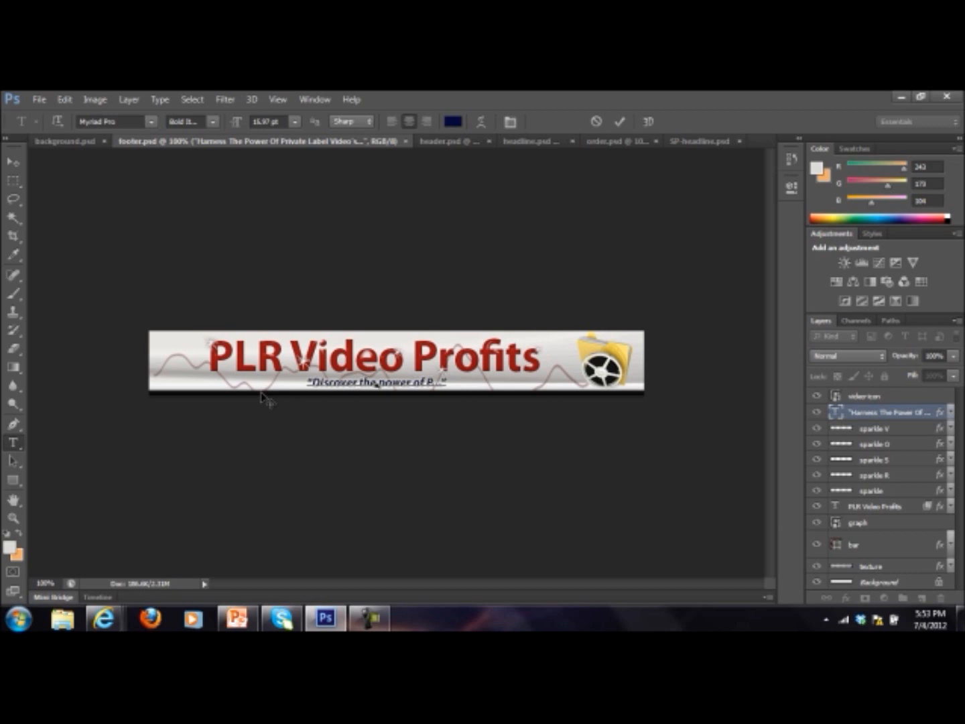
{"action": "type", "text": "LR Video"}
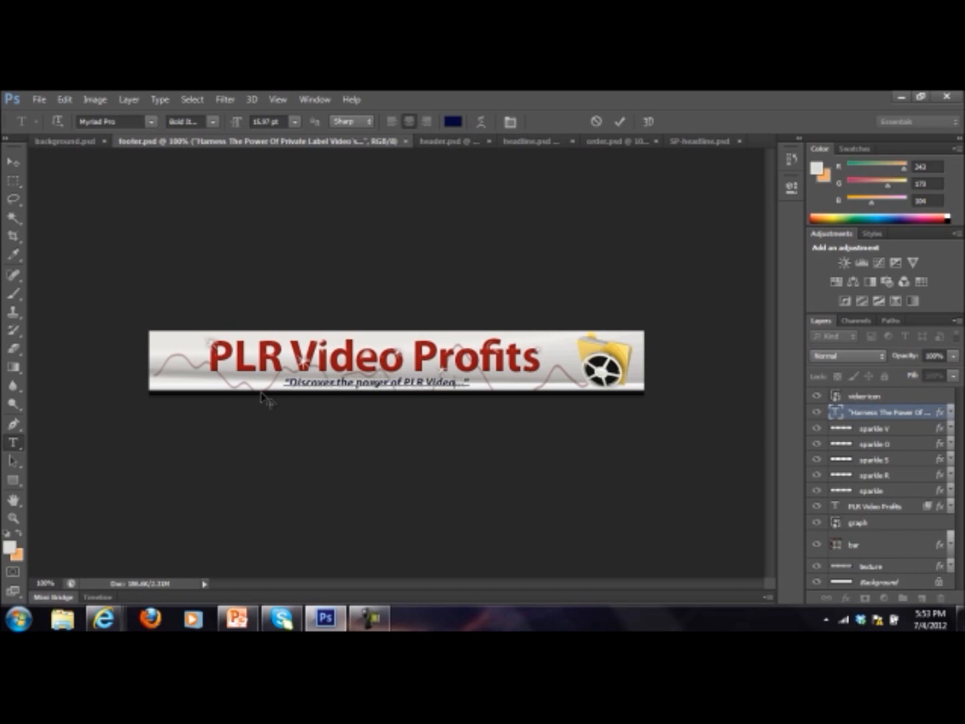
{"action": "type", "text": "s"}
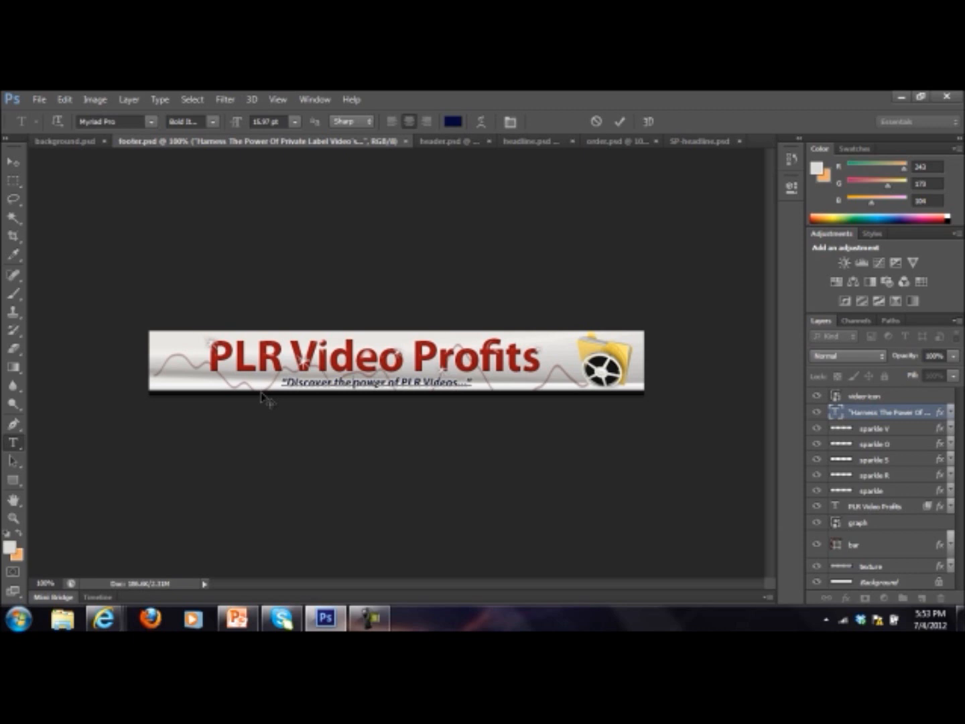
{"action": "type", "text": "great"}
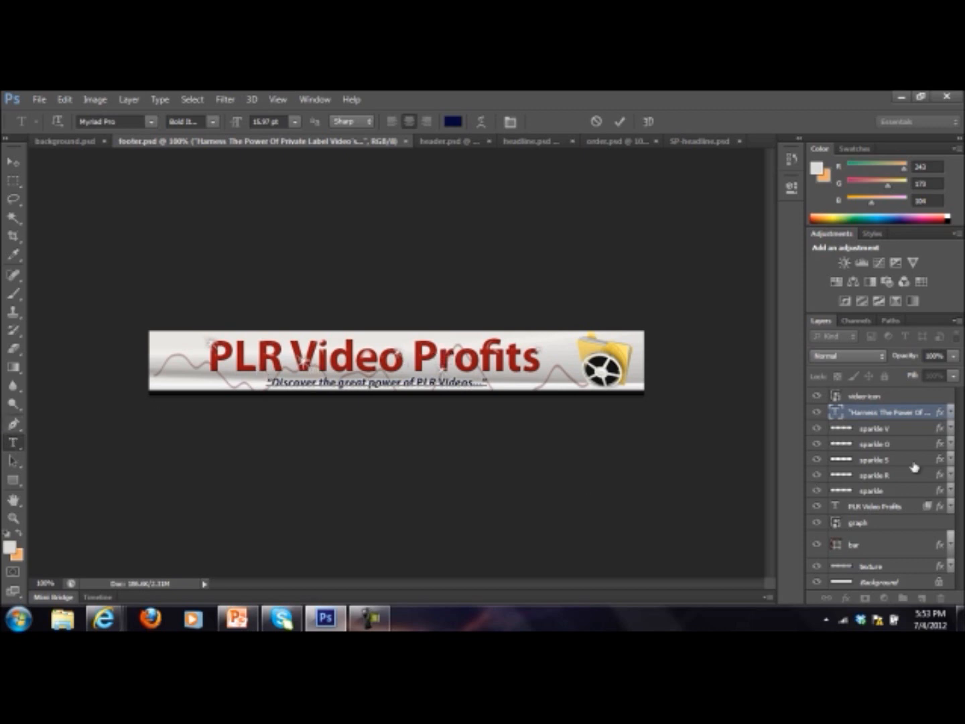
Hide the five sparkle layers that decorate the footer title
{"action": "left_click", "coordinate": [892, 507]}
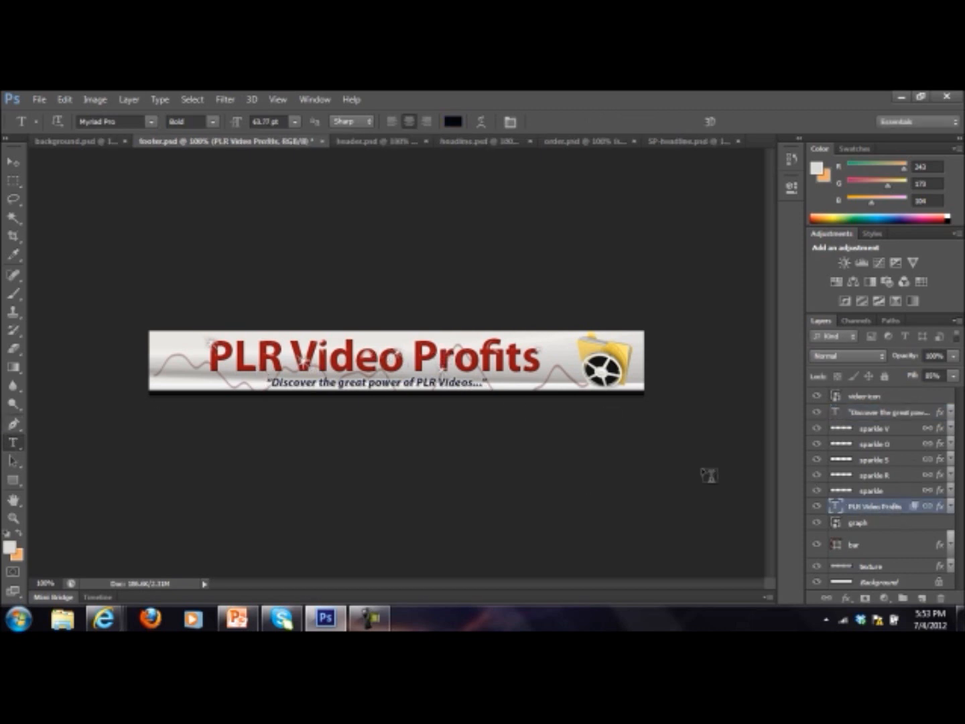
{"action": "left_click", "coordinate": [817, 491]}
{"action": "left_click", "coordinate": [816, 474]}
{"action": "left_click", "coordinate": [816, 460]}
{"action": "left_click", "coordinate": [816, 444]}
{"action": "left_click", "coordinate": [816, 428]}
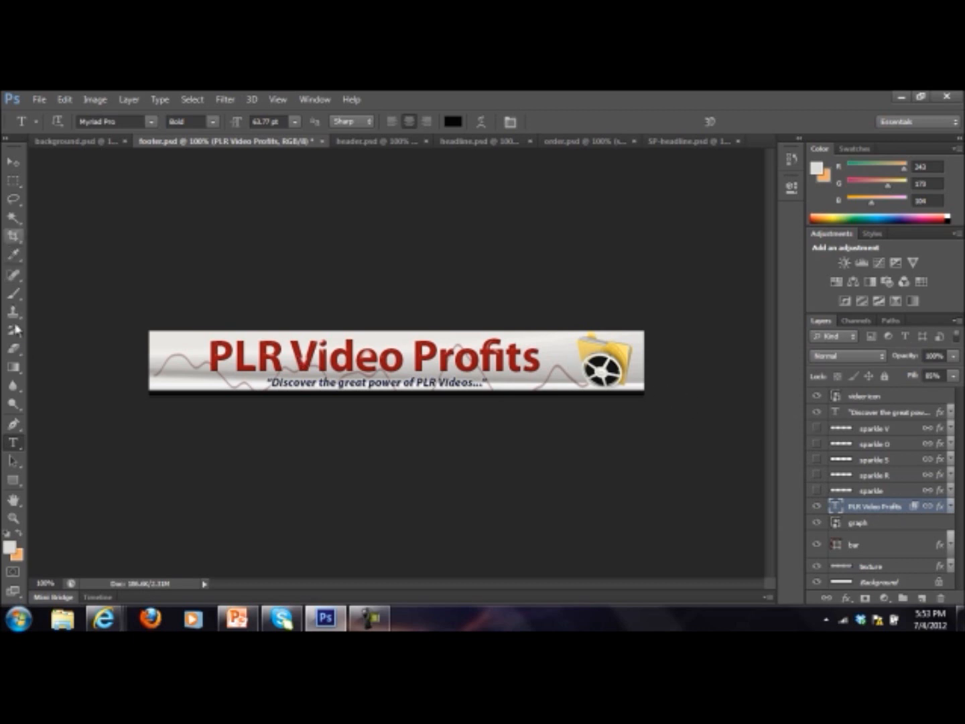
Change the footer's main title to "PLR Video Payday"
{"action": "left_click", "coordinate": [481, 357]}
{"action": "left_click_drag", "start_coordinate": [542, 356], "coordinate": [439, 356]}
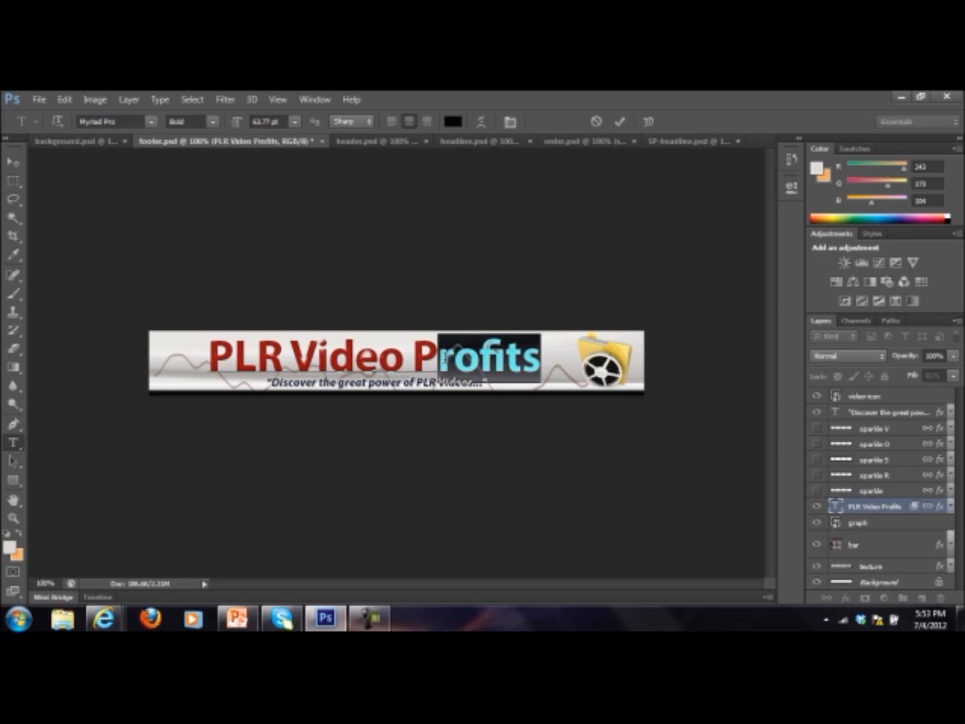
{"action": "type", "text": "ayday"}
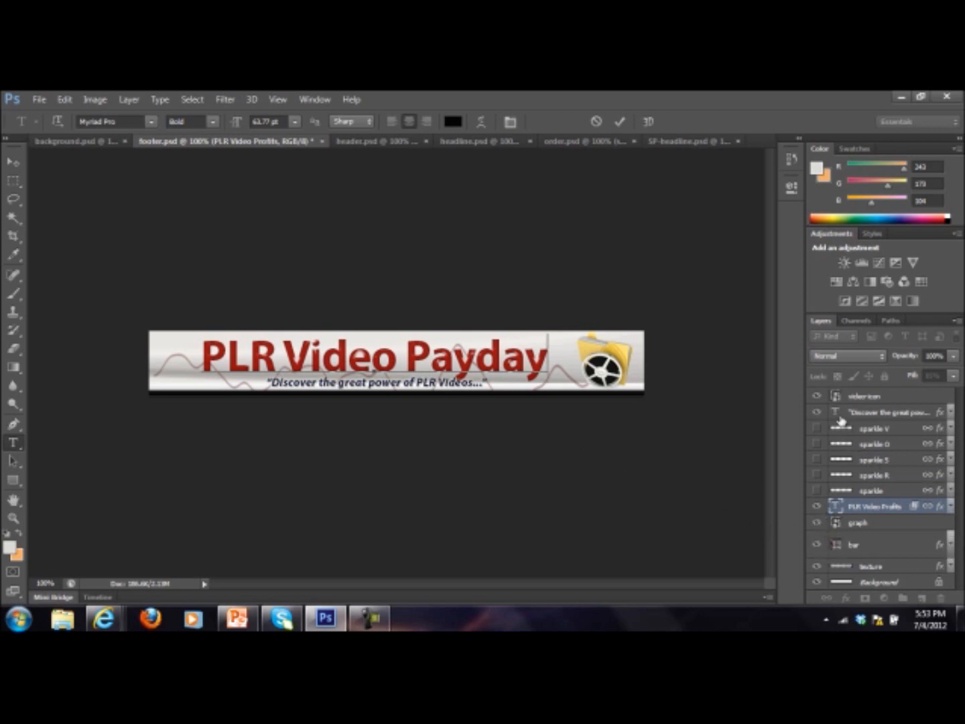
Hide the graph layer and the video-icon layer in the footer
{"action": "left_click", "coordinate": [858, 523]}
{"action": "left_click", "coordinate": [816, 524]}
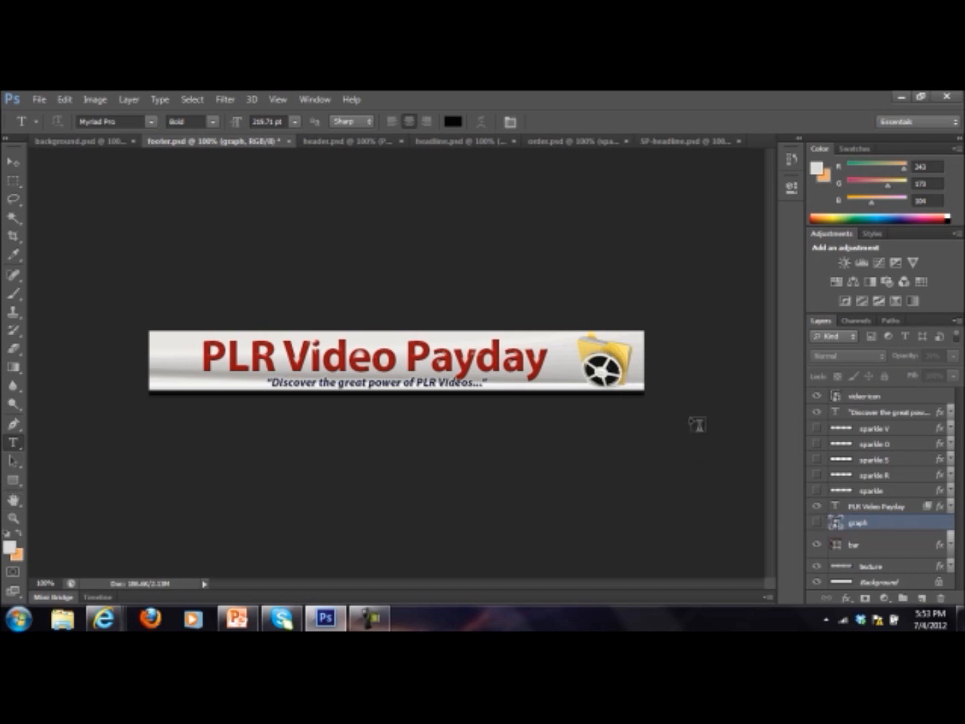
{"action": "left_click", "coordinate": [871, 398]}
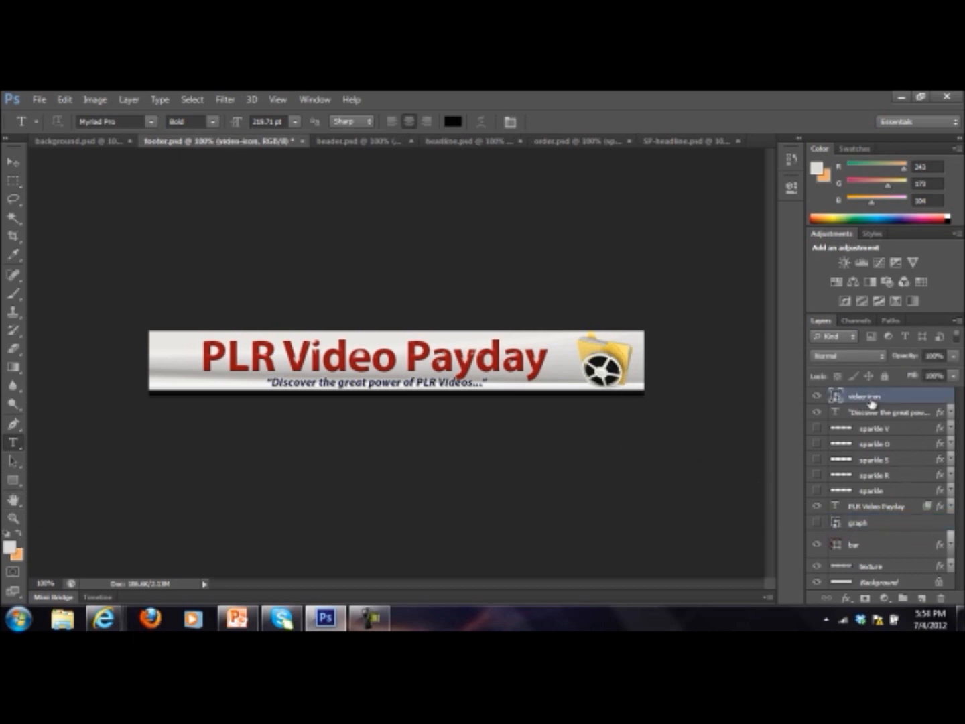
{"action": "left_click", "coordinate": [818, 397]}
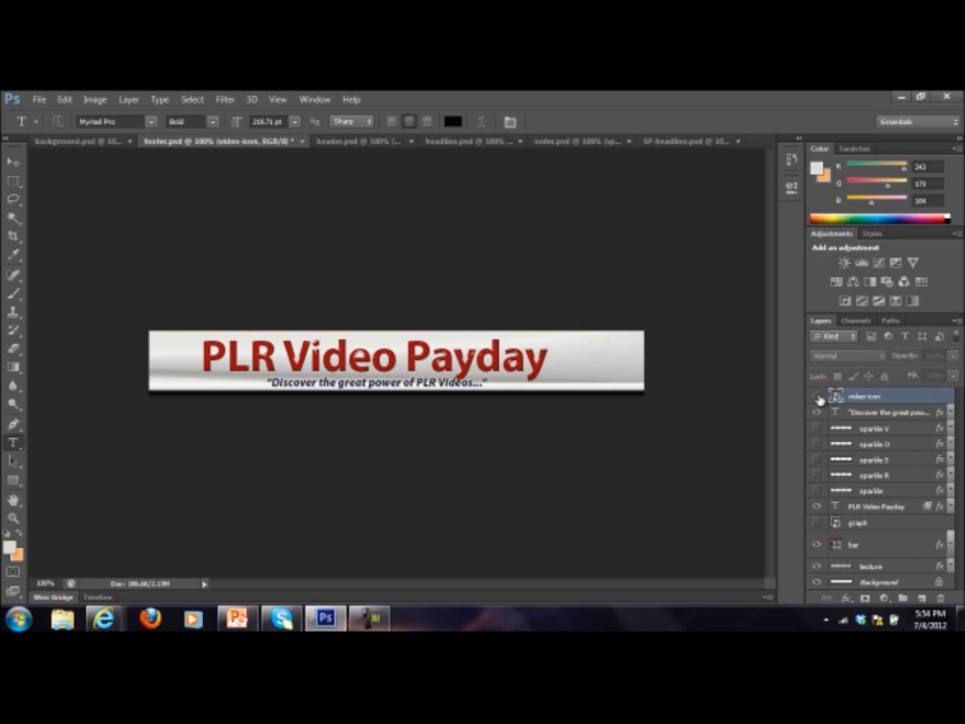
Open testvideotransparent.psd from the Modified PSD folder
{"action": "left_click", "coordinate": [64, 101]}
{"action": "mouse_move", "coordinate": [39, 100]}
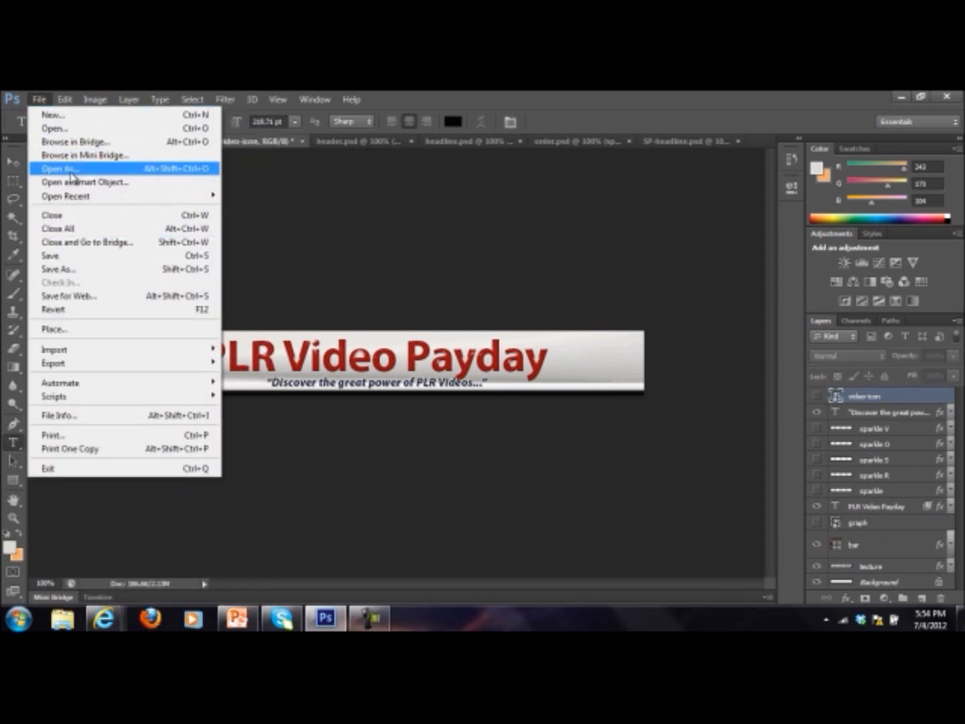
{"action": "left_click", "coordinate": [53, 128]}
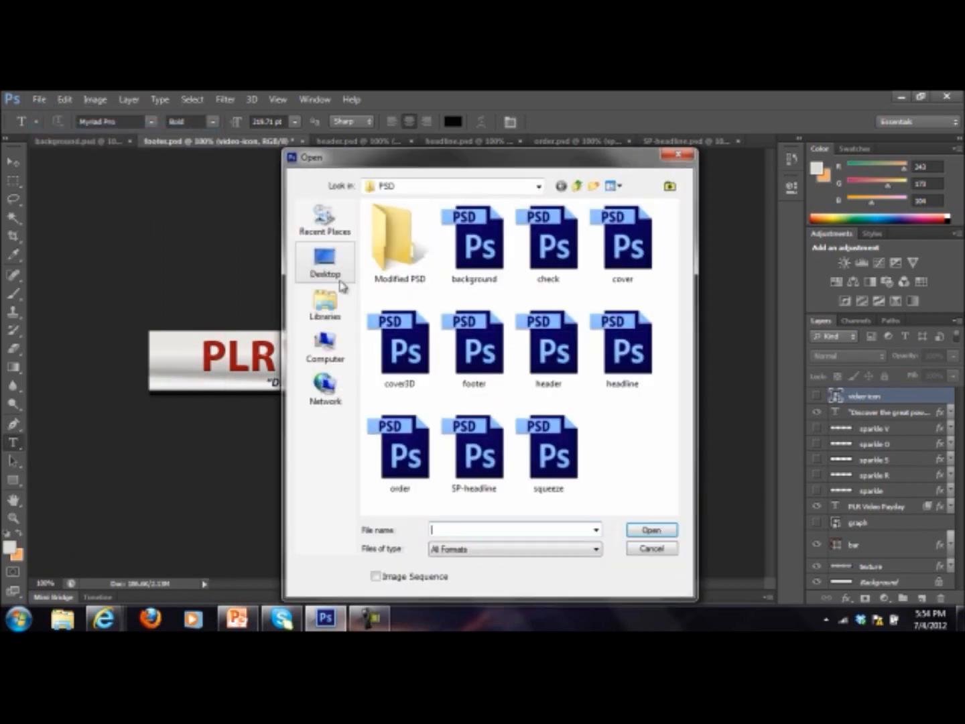
{"action": "double_click", "coordinate": [399, 236]}
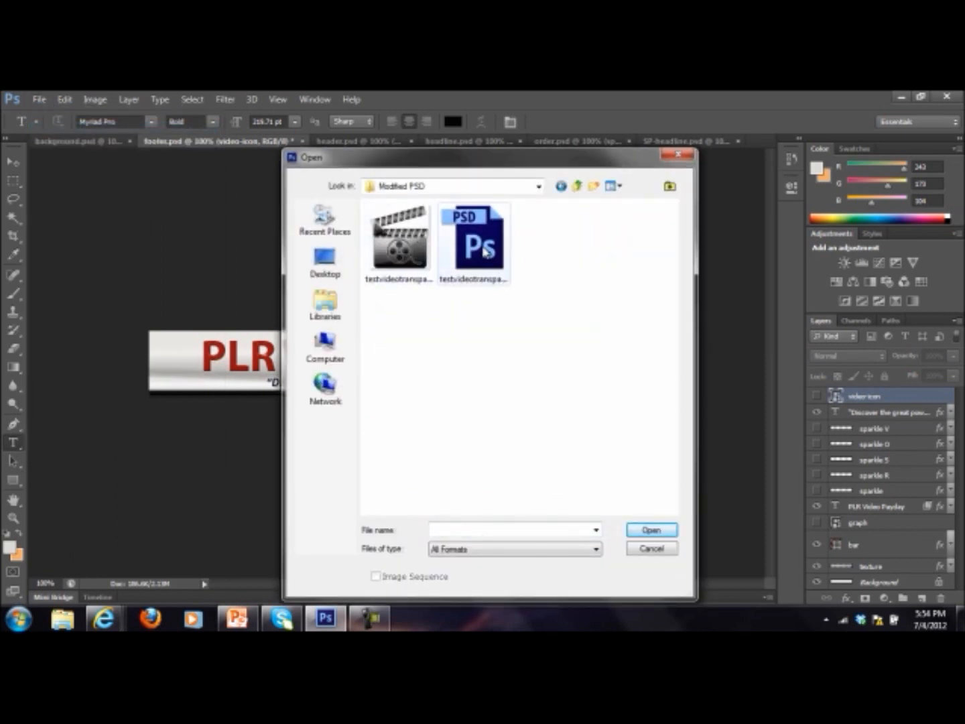
{"action": "double_click", "coordinate": [497, 278]}
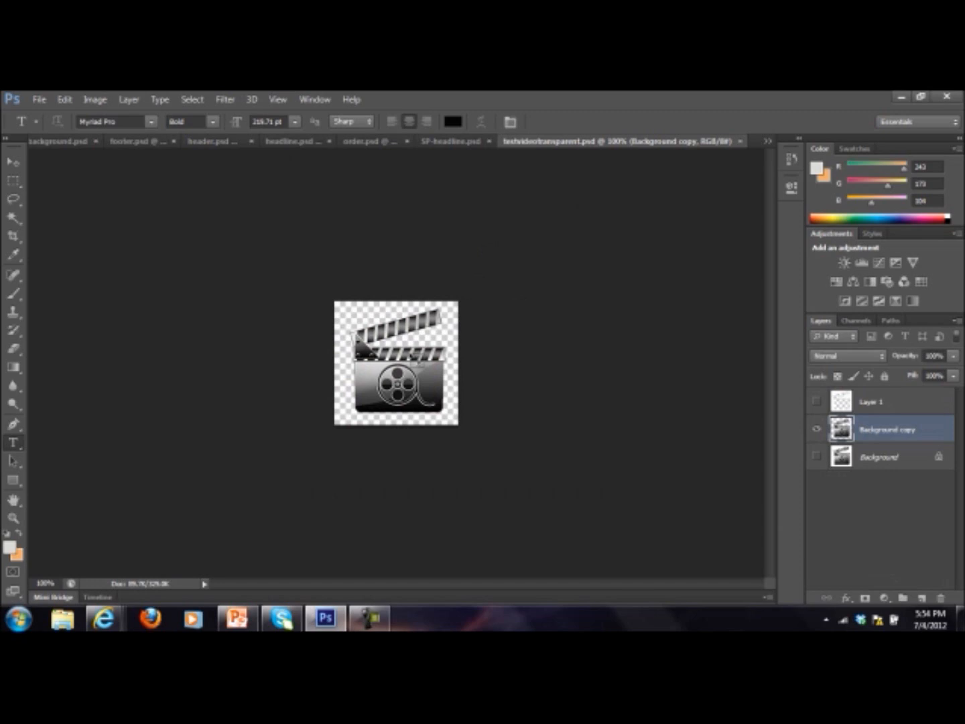
Try to copy the whole clapperboard image
{"action": "left_click", "coordinate": [410, 364]}
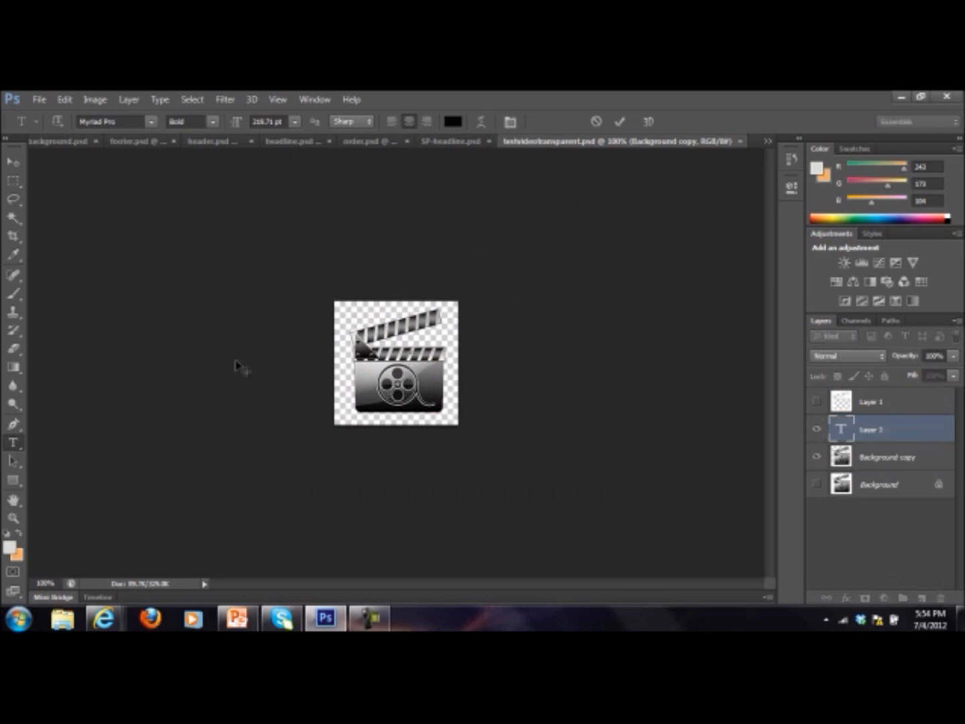
{"action": "left_click", "coordinate": [12, 162]}
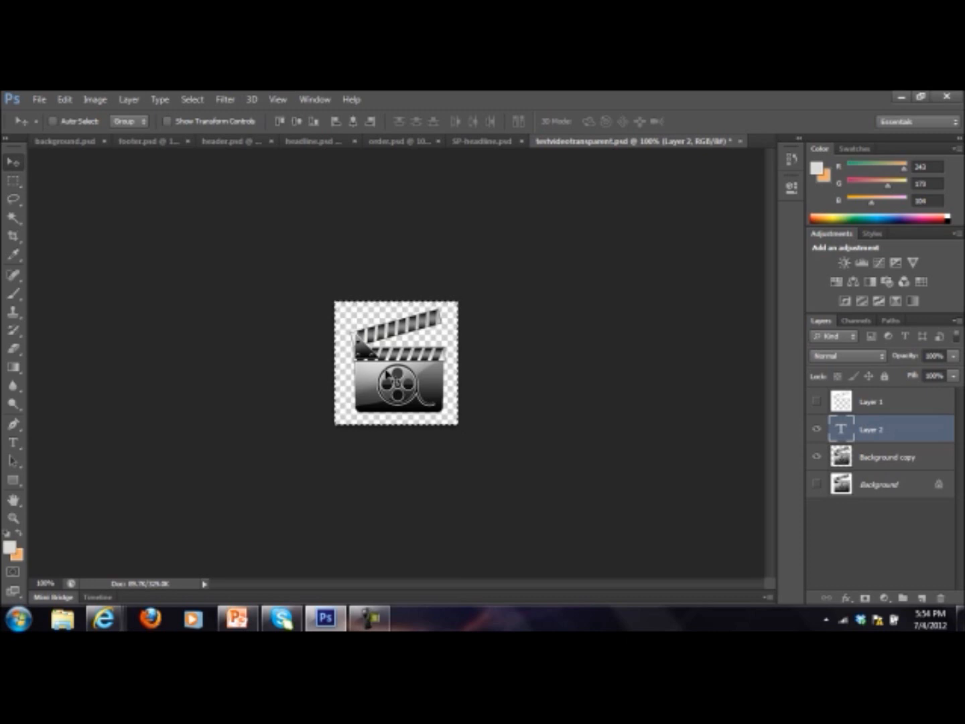
{"action": "key", "text": "ctrl+c"}
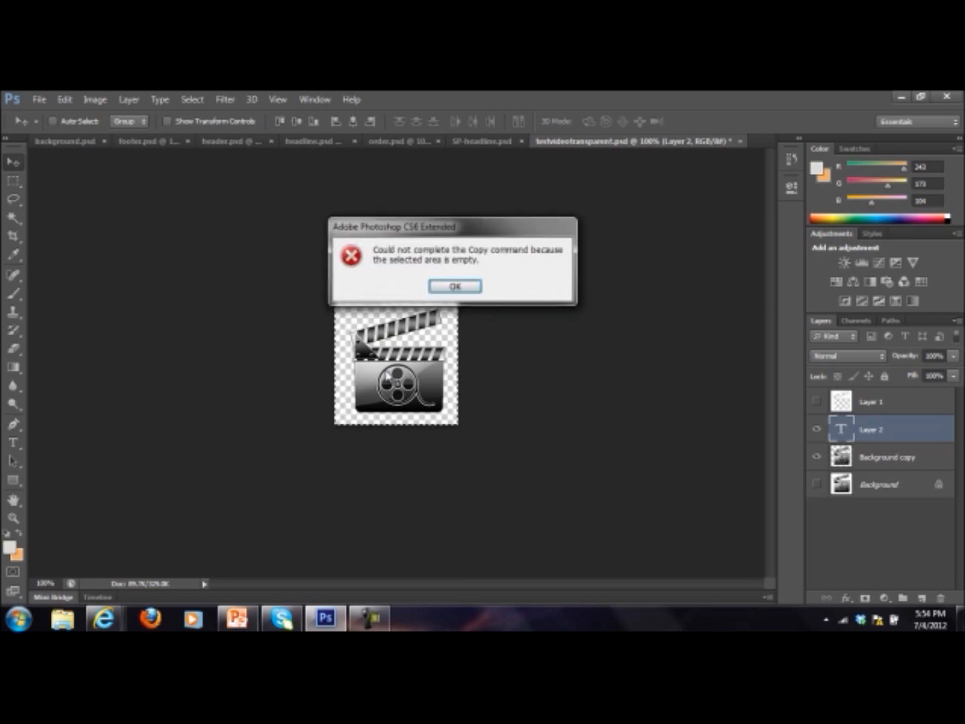
{"action": "left_click", "coordinate": [456, 287]}
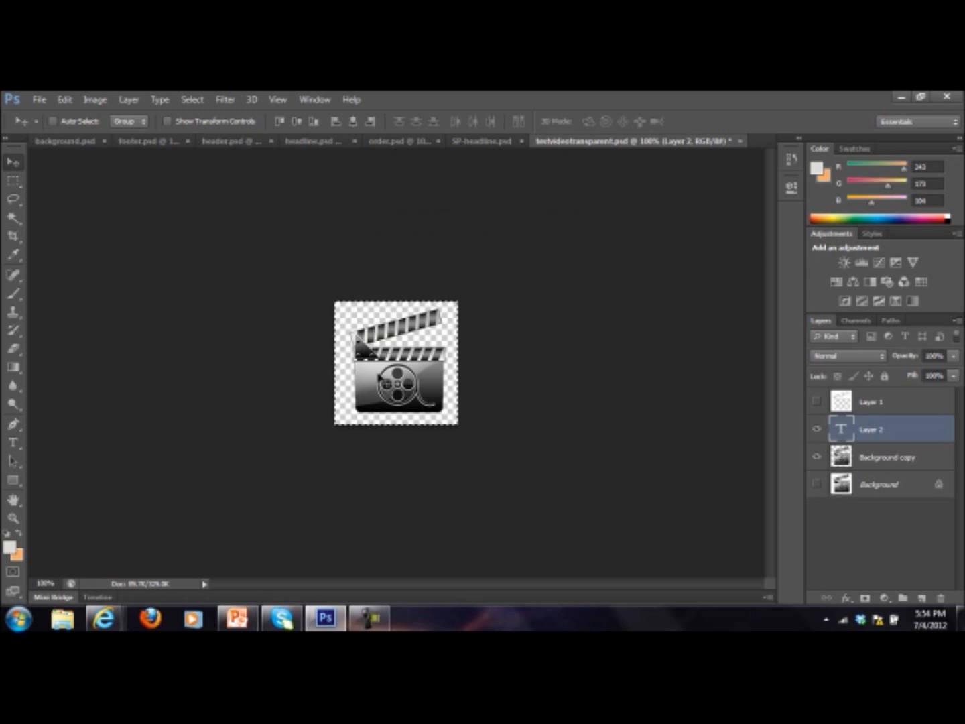
Delete Layer 1 and the empty text layer Layer 2 from testvideotransparent.psd
{"action": "left_click", "coordinate": [905, 458]}
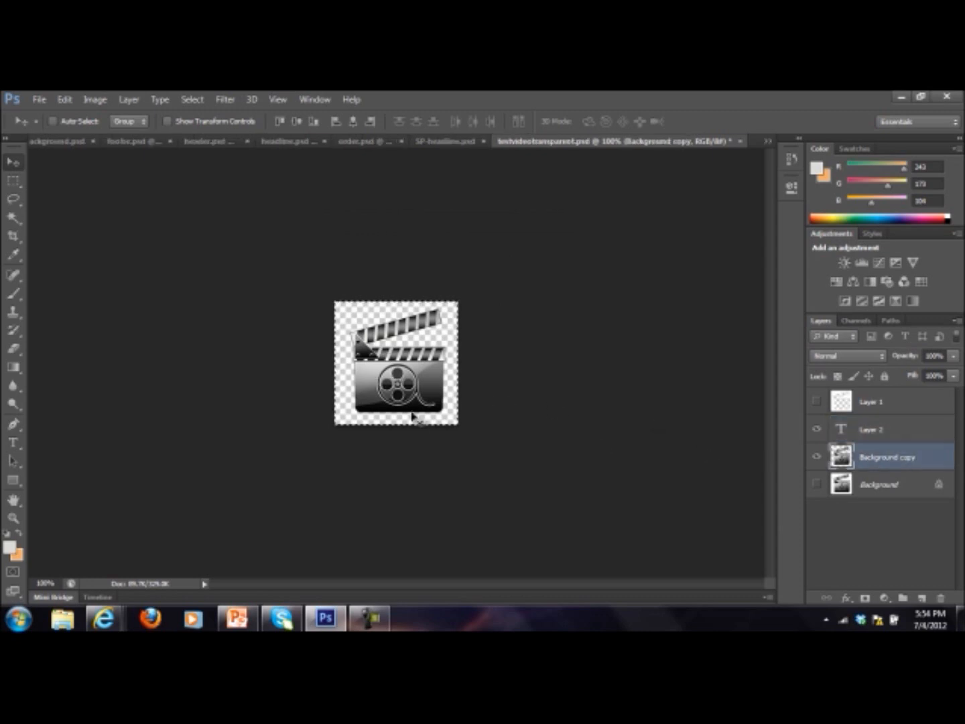
{"action": "right_click", "coordinate": [890, 403]}
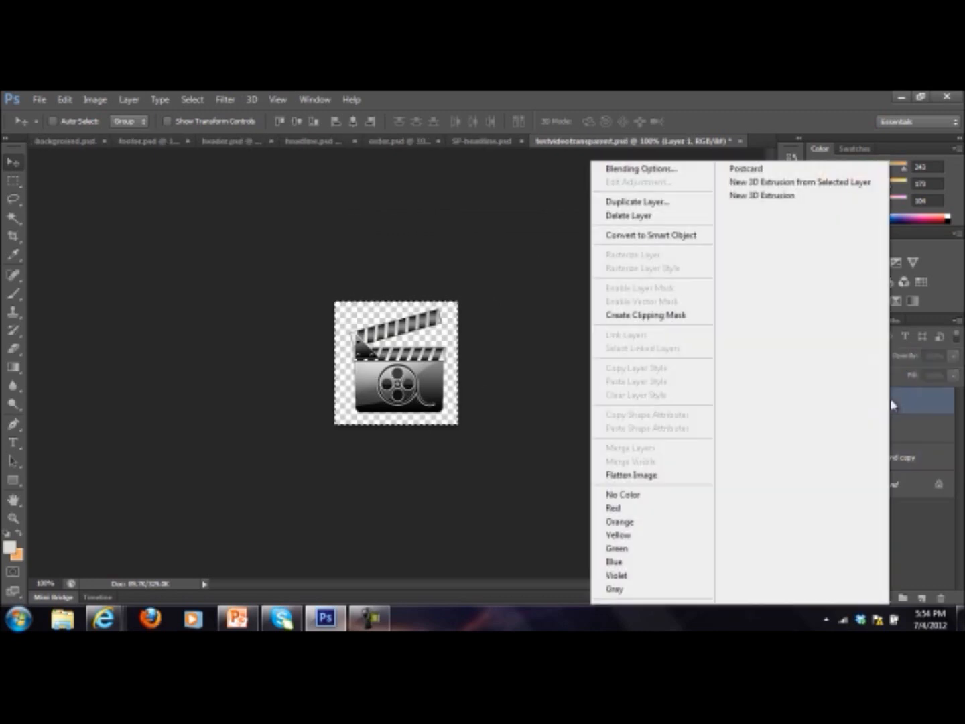
{"action": "left_click", "coordinate": [637, 216]}
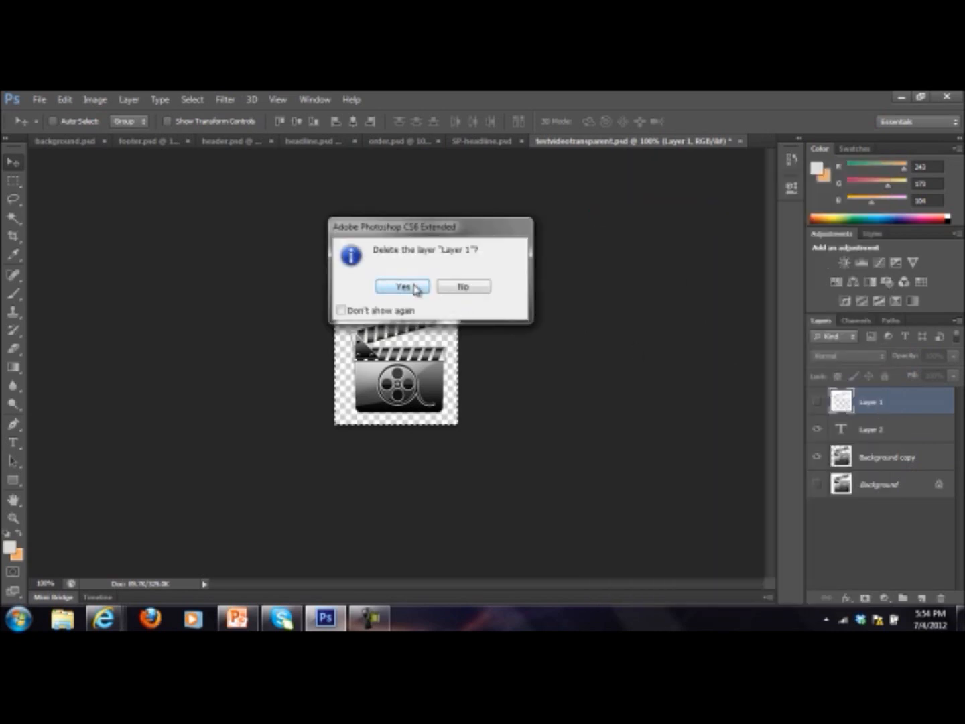
{"action": "left_click", "coordinate": [420, 288]}
{"action": "right_click", "coordinate": [902, 403]}
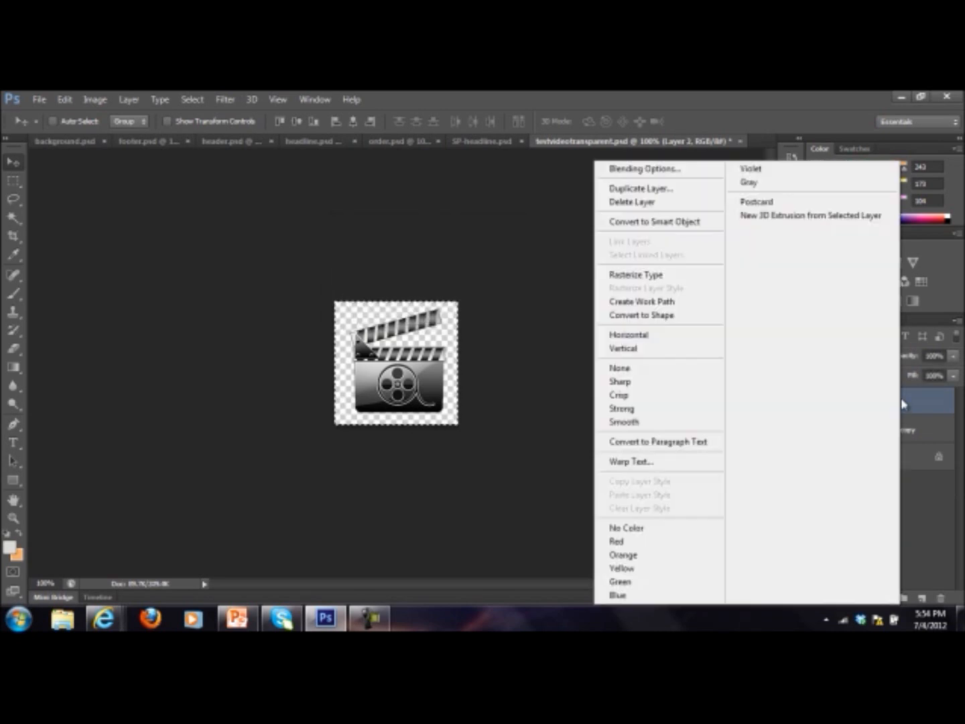
{"action": "left_click", "coordinate": [632, 202]}
{"action": "left_click", "coordinate": [411, 287]}
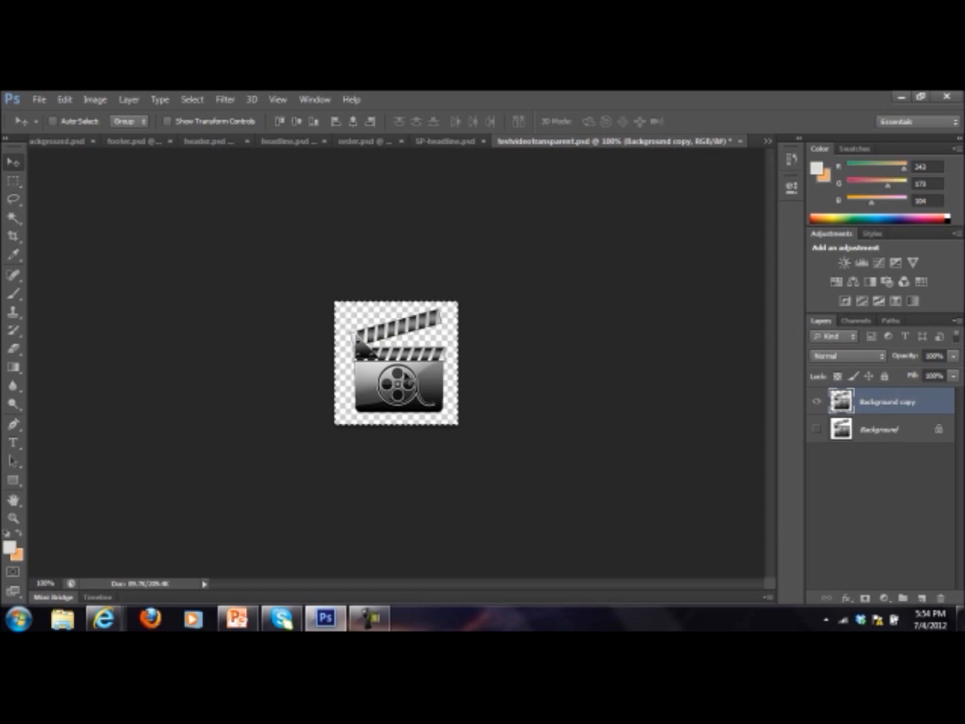
Copy the clapperboard image into footer.psd and place it at the right end of the banner, beside the title
{"action": "left_click", "coordinate": [209, 142]}
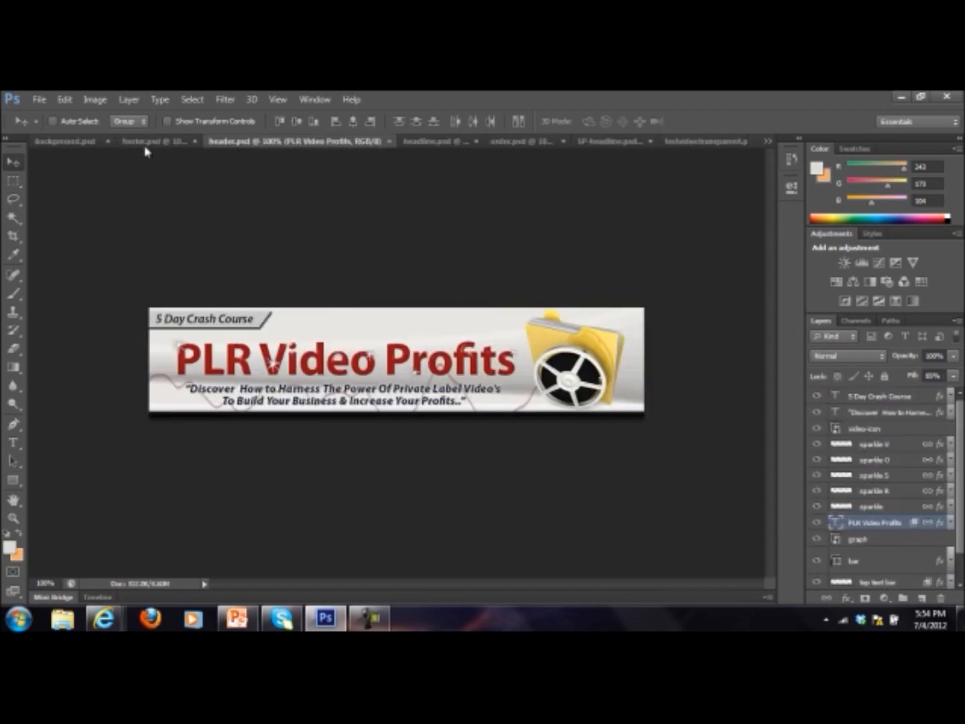
{"action": "left_click", "coordinate": [143, 141]}
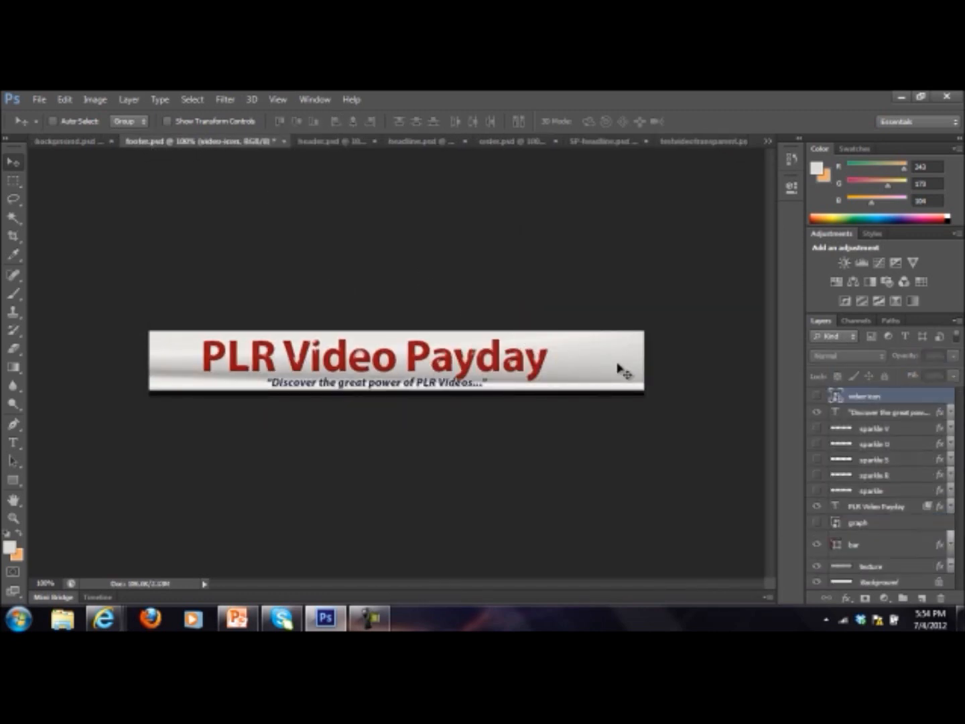
{"action": "left_click_drag", "start_coordinate": [624, 370], "coordinate": [620, 372]}
{"action": "left_click_drag", "start_coordinate": [375, 356], "coordinate": [566, 334]}
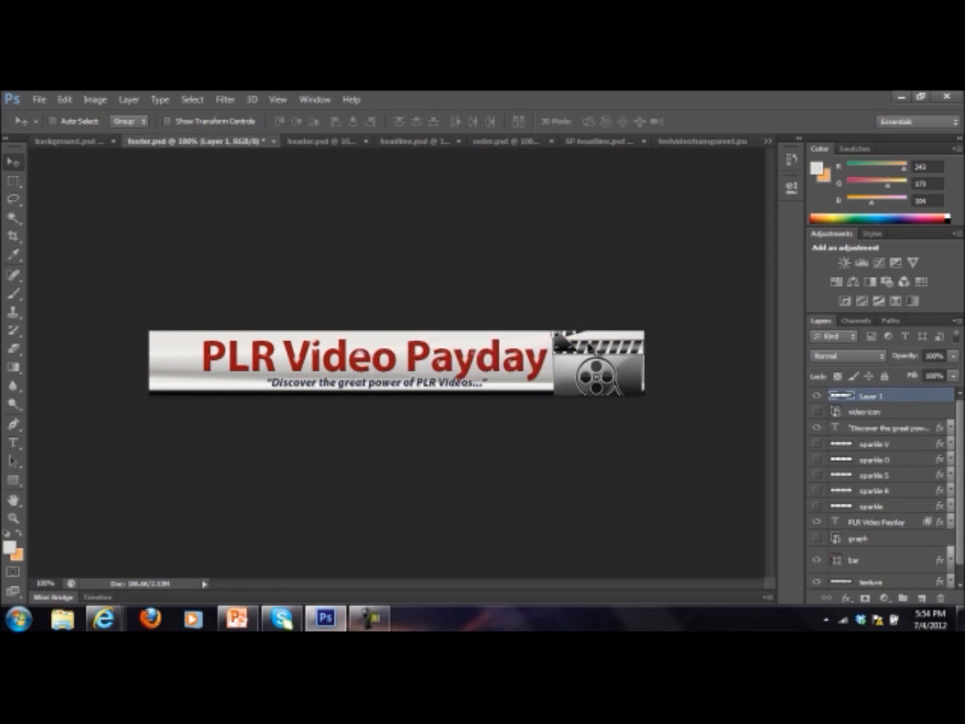
{"action": "left_click", "coordinate": [94, 99]}
{"action": "mouse_move", "coordinate": [70, 102]}
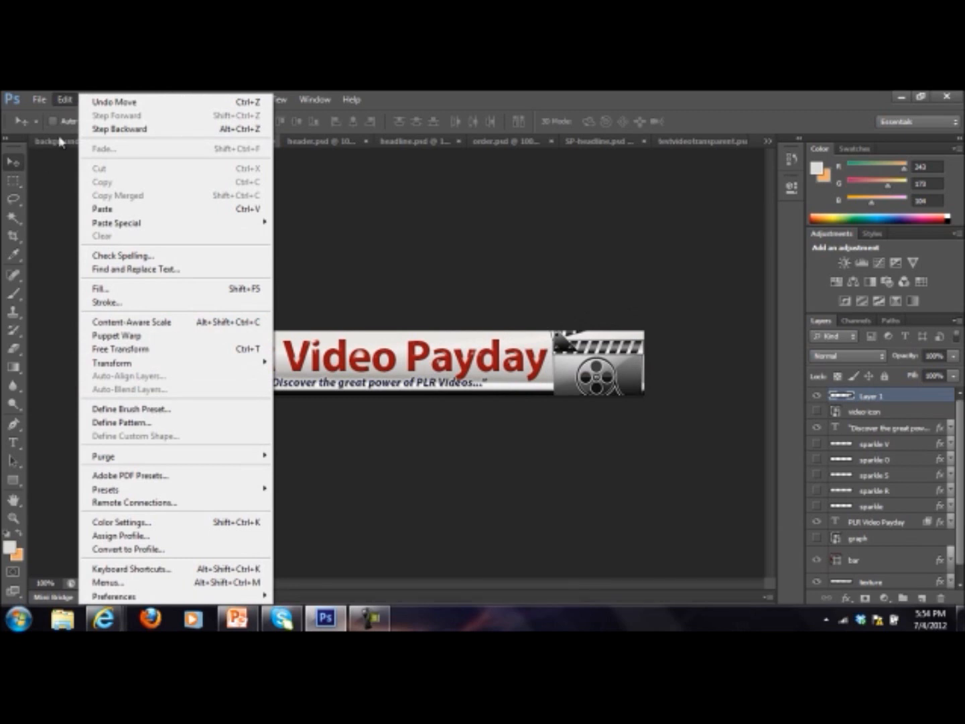
{"action": "left_click", "coordinate": [402, 197]}
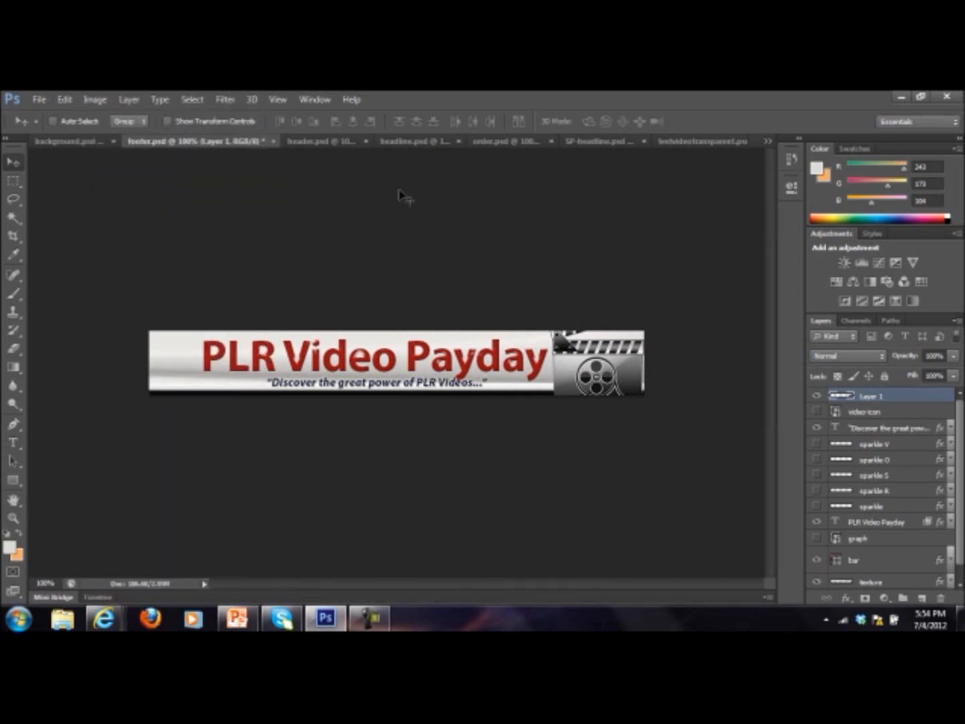
{"action": "left_click", "coordinate": [94, 99]}
{"action": "left_click", "coordinate": [120, 200]}
{"action": "left_click", "coordinate": [417, 229]}
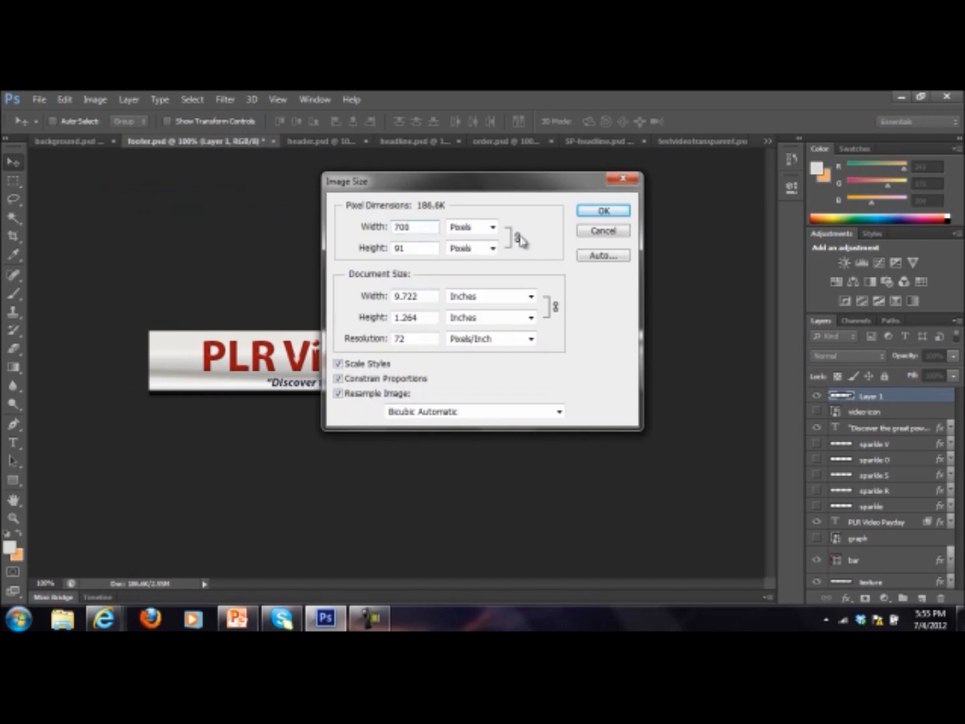
{"action": "left_click", "coordinate": [600, 232]}
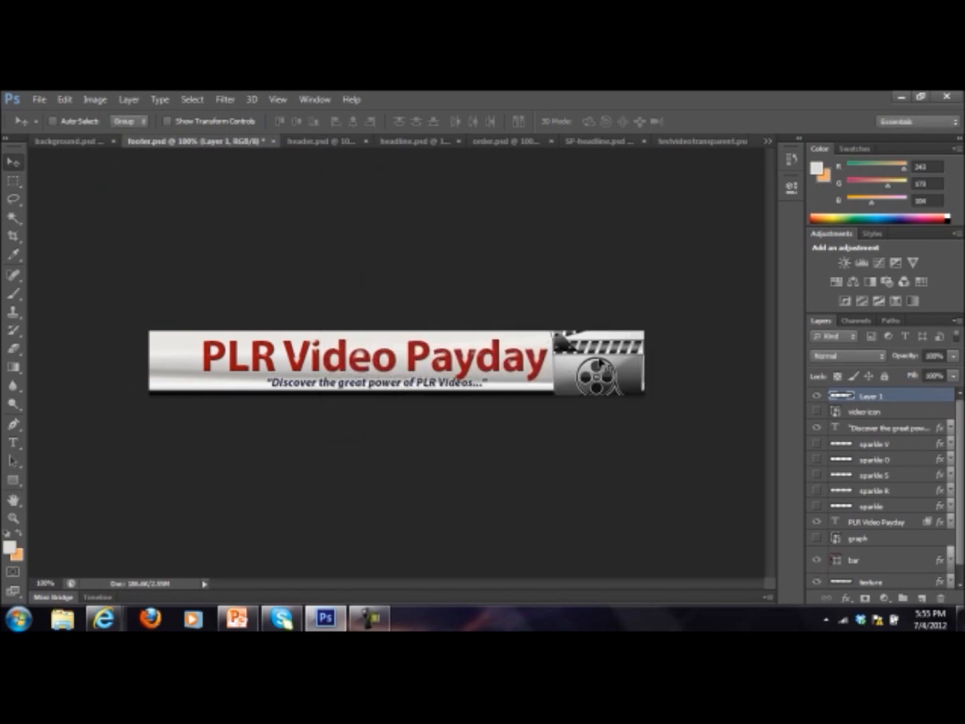
{"action": "right_click", "coordinate": [599, 358]}
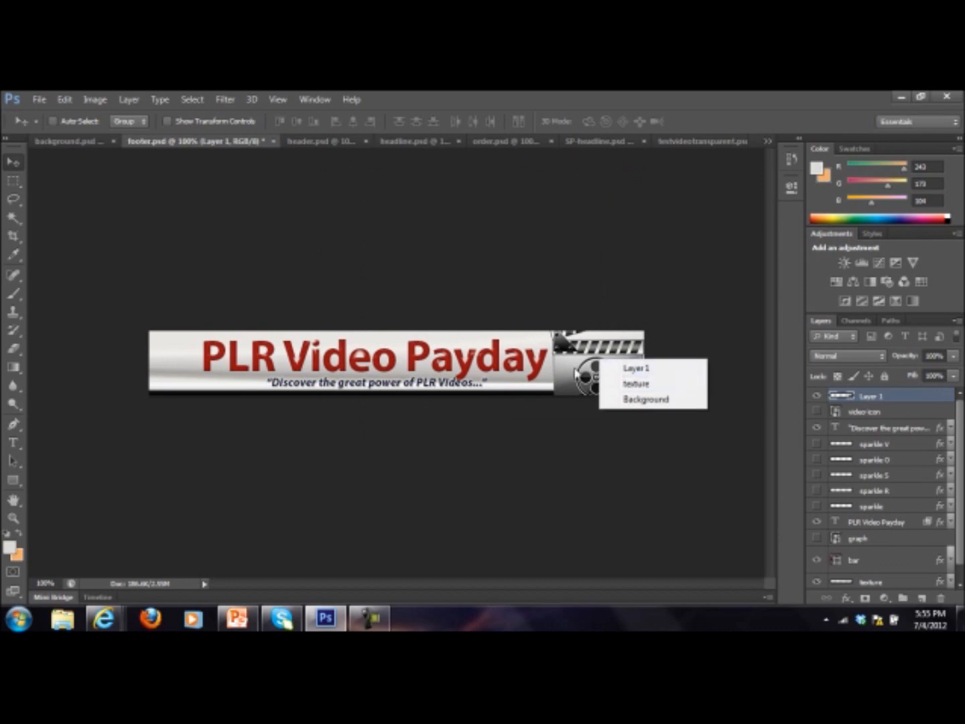
{"action": "left_click", "coordinate": [572, 367]}
{"action": "right_click", "coordinate": [570, 359]}
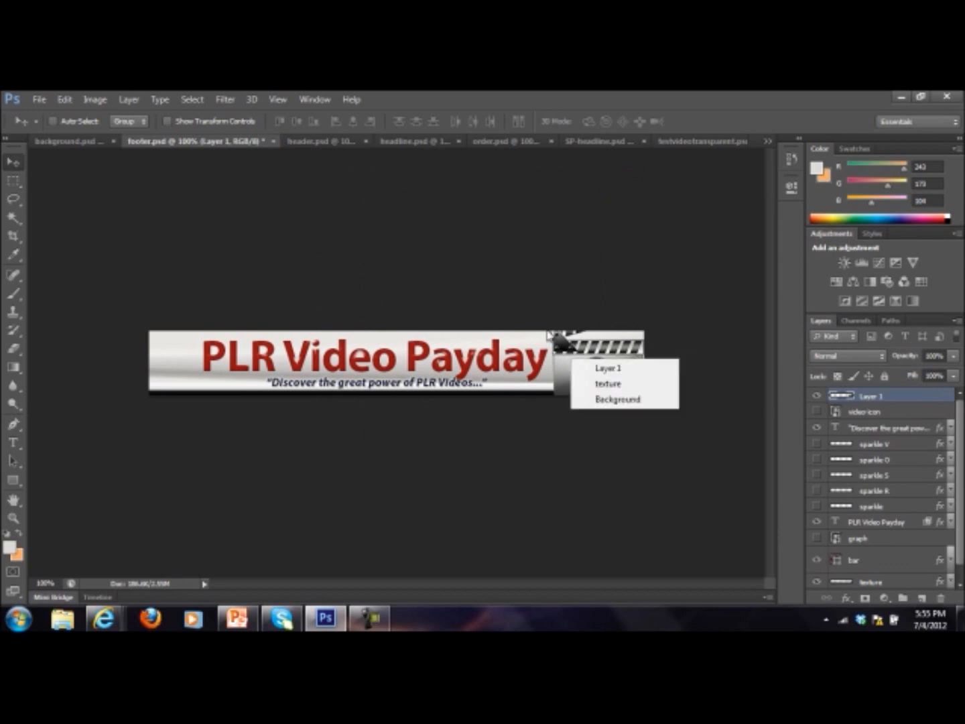
Undo the move and paste of the oversized clapperboard in footer.psd
{"action": "left_click", "coordinate": [99, 100]}
{"action": "mouse_move", "coordinate": [68, 100]}
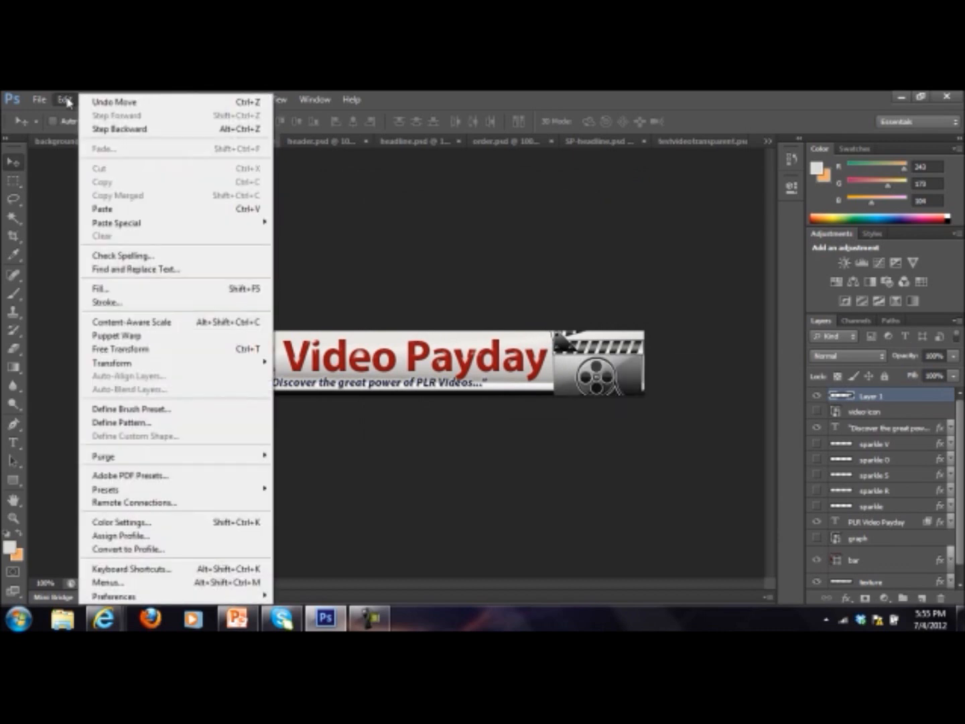
{"action": "left_click", "coordinate": [104, 101]}
{"action": "left_click", "coordinate": [66, 100]}
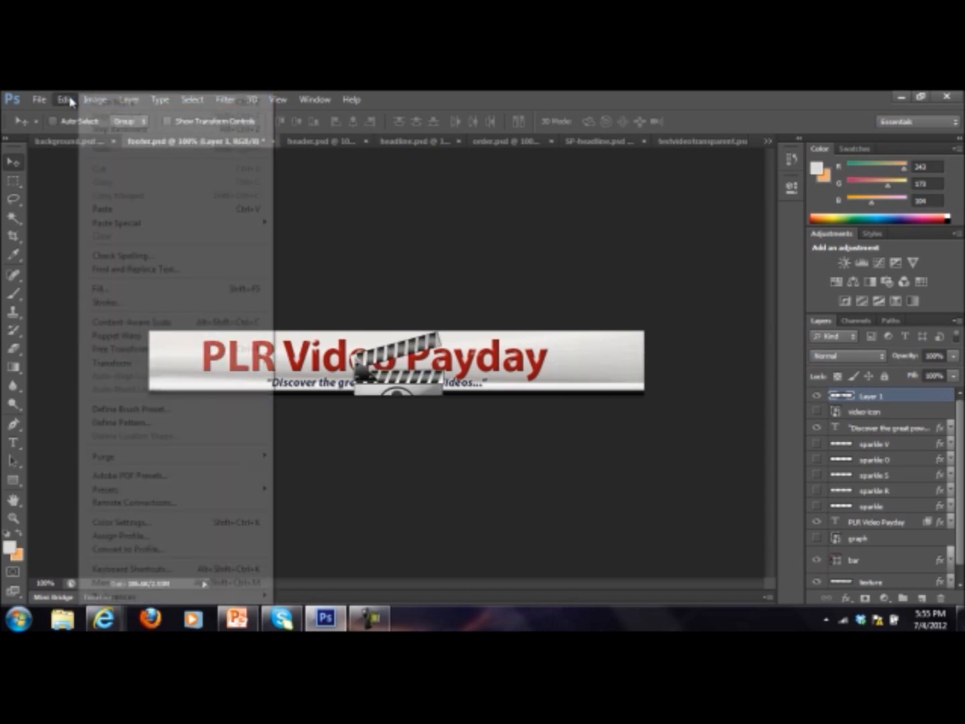
{"action": "left_click", "coordinate": [97, 129]}
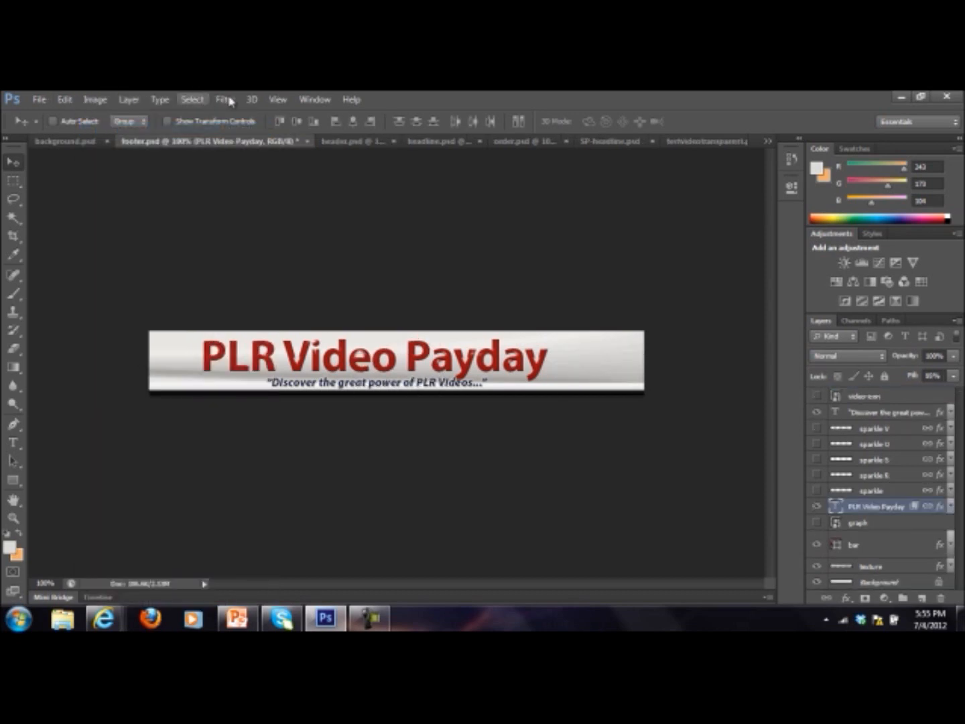
Resize the clapperboard image in testvideotransparent.psd to 125 × 125 pixels
{"action": "left_click", "coordinate": [694, 141]}
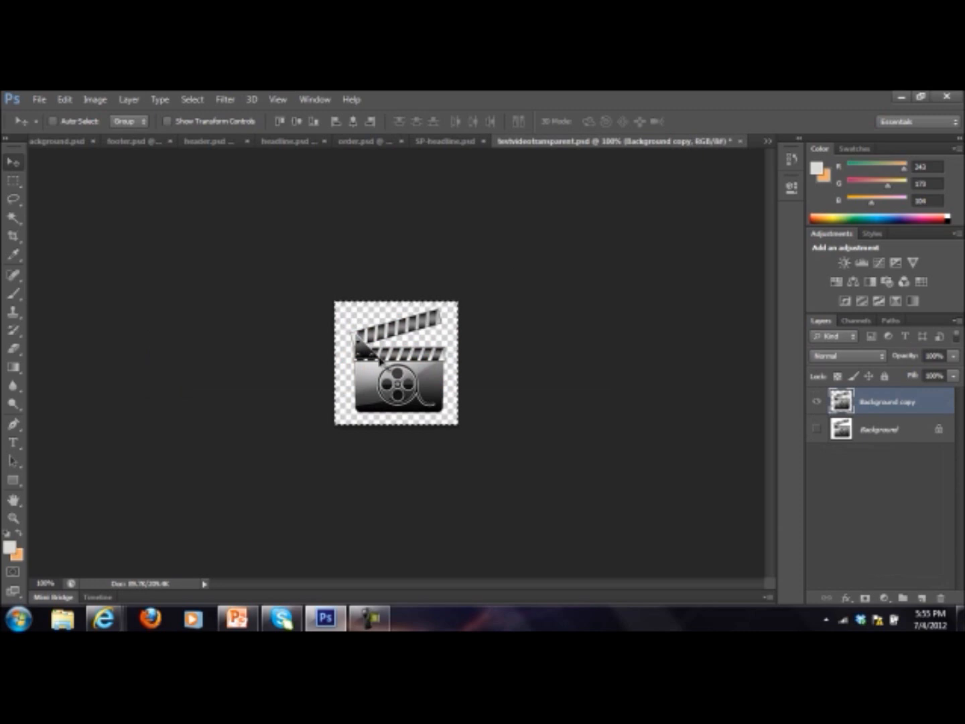
{"action": "left_click", "coordinate": [95, 101]}
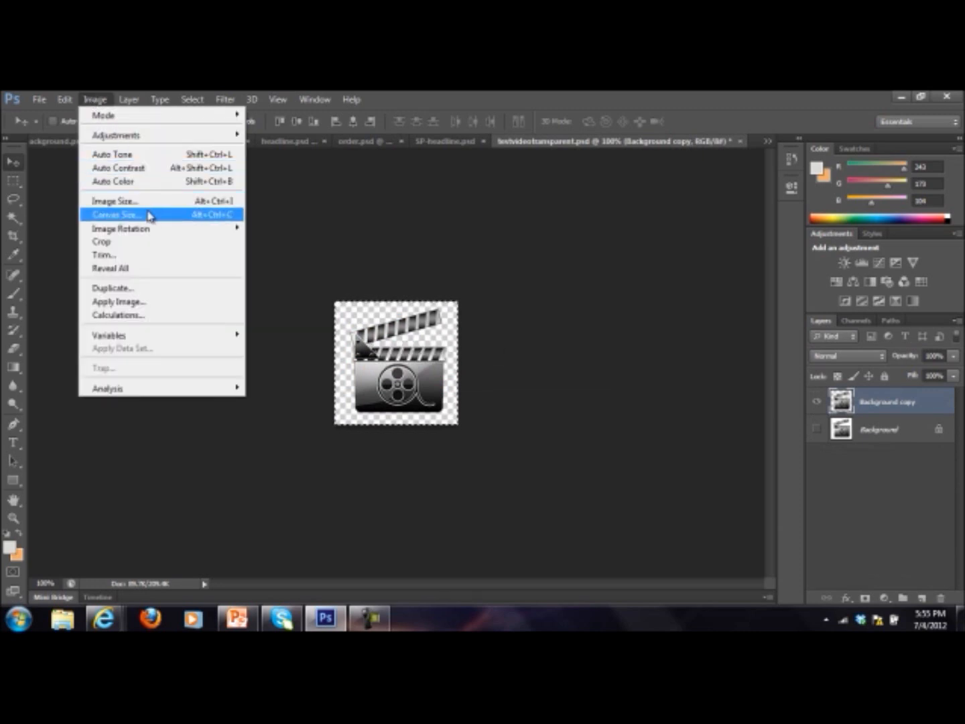
{"action": "left_click", "coordinate": [147, 202]}
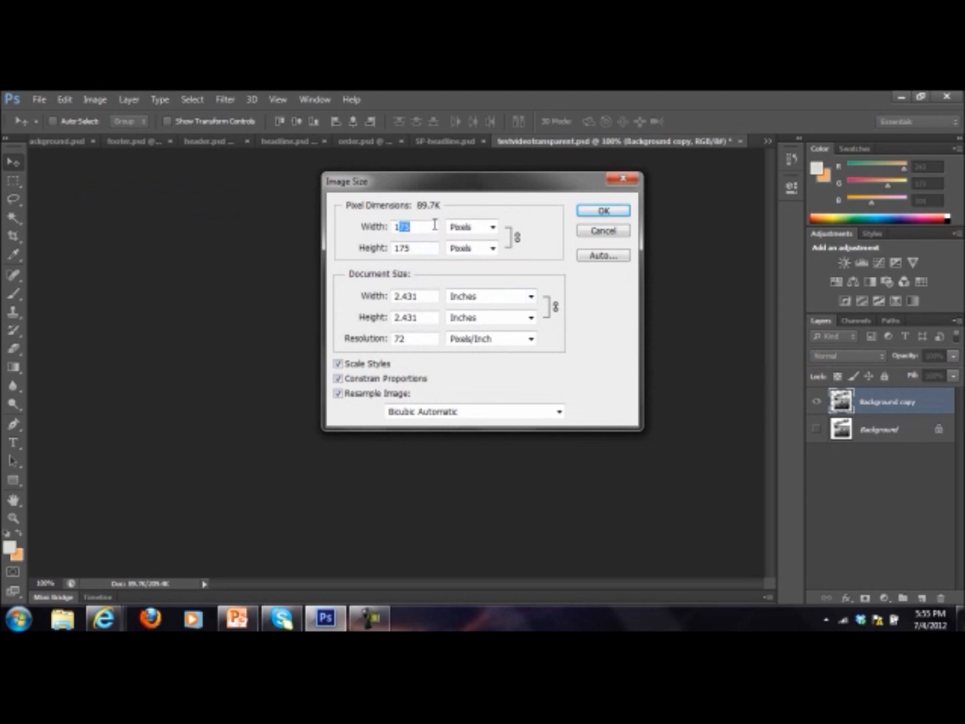
{"action": "type", "text": "125"}
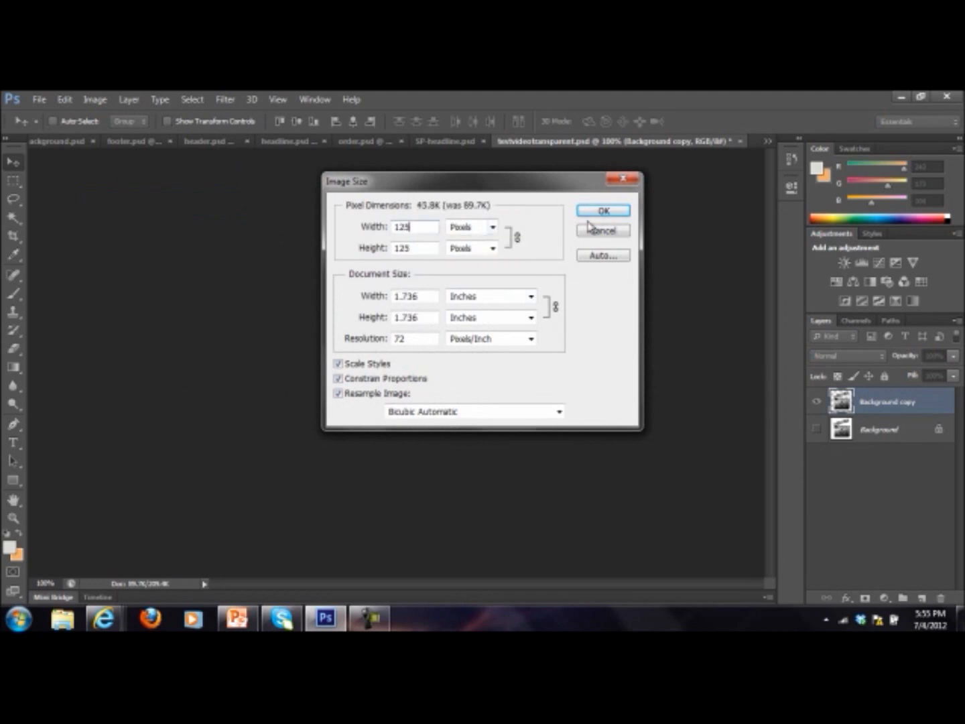
{"action": "left_click", "coordinate": [602, 212]}
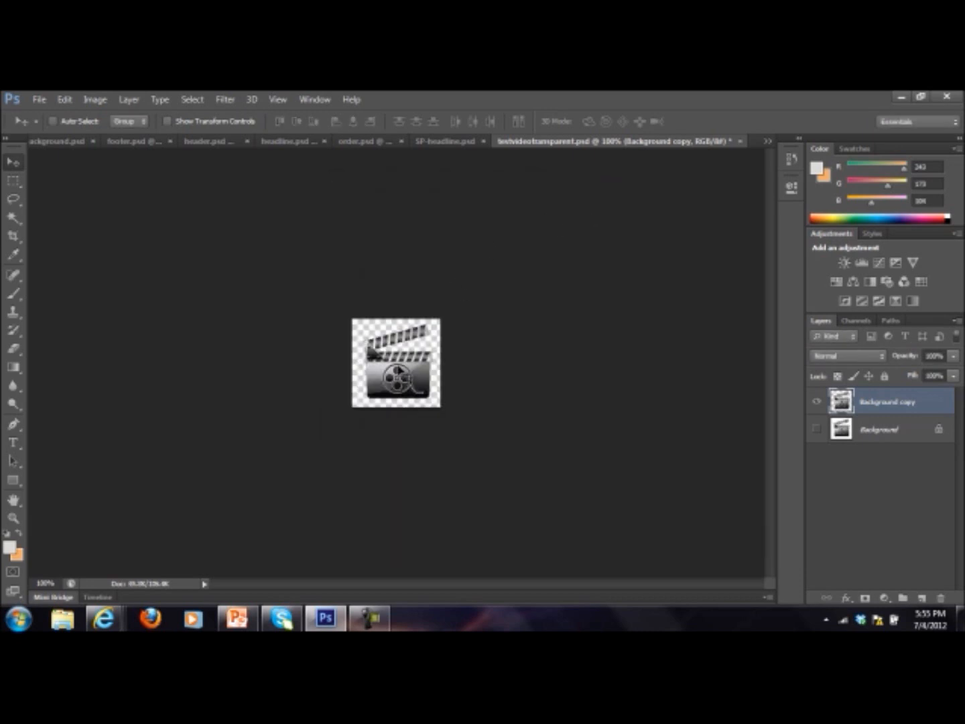
Try the reduced clapperboard at the right end of the footer.psd banner, and undo its move
{"action": "left_click", "coordinate": [123, 142]}
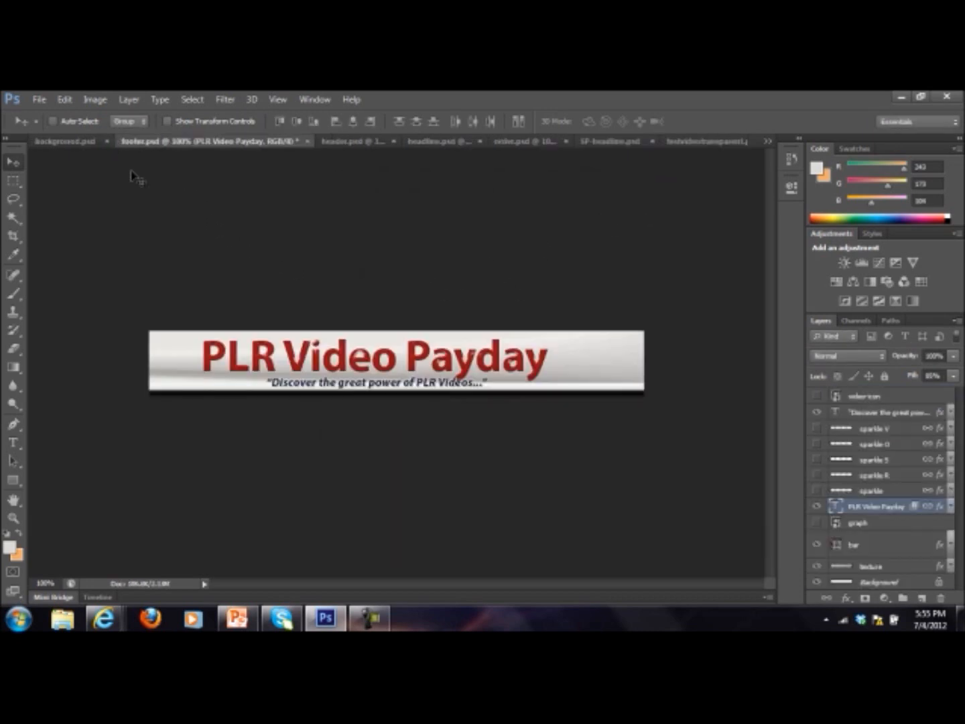
{"action": "key", "text": "ctrl+v"}
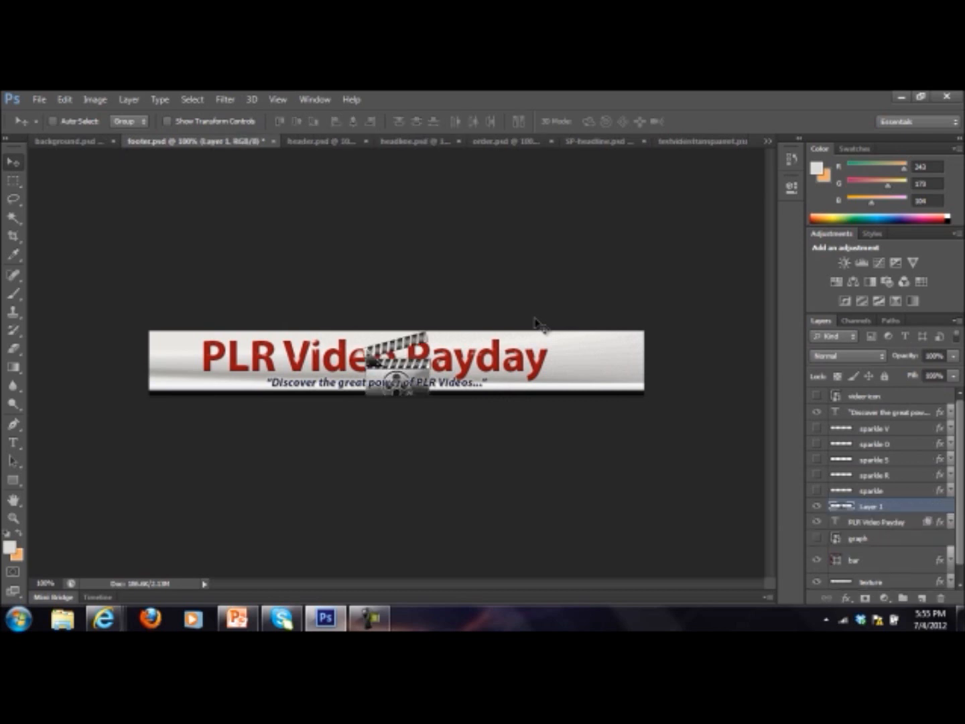
{"action": "left_click_drag", "start_coordinate": [370, 345], "coordinate": [579, 347]}
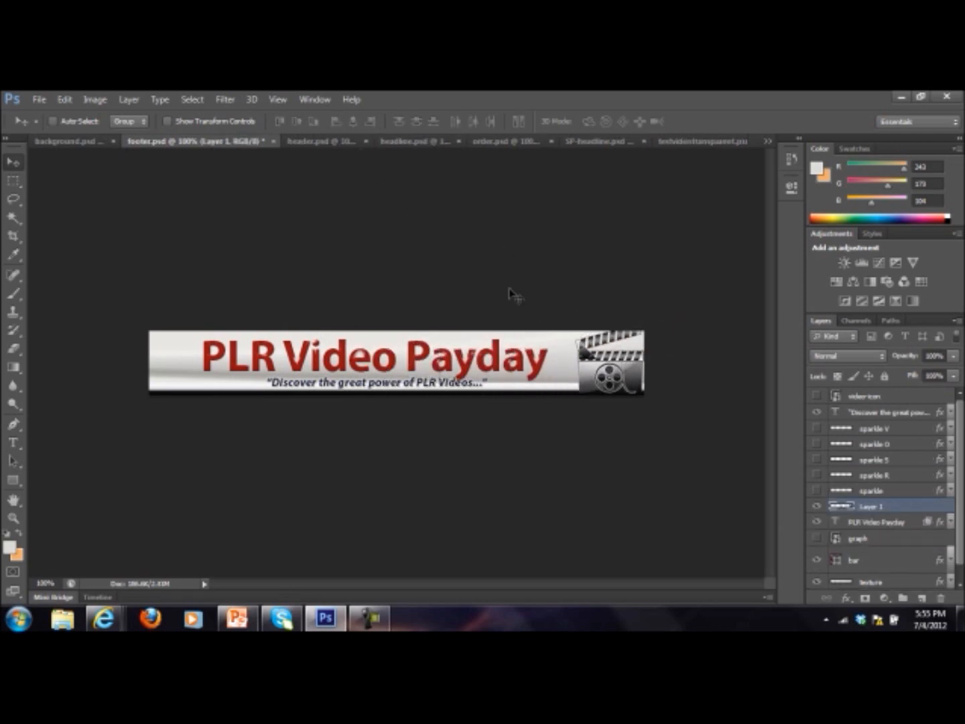
{"action": "left_click", "coordinate": [64, 100]}
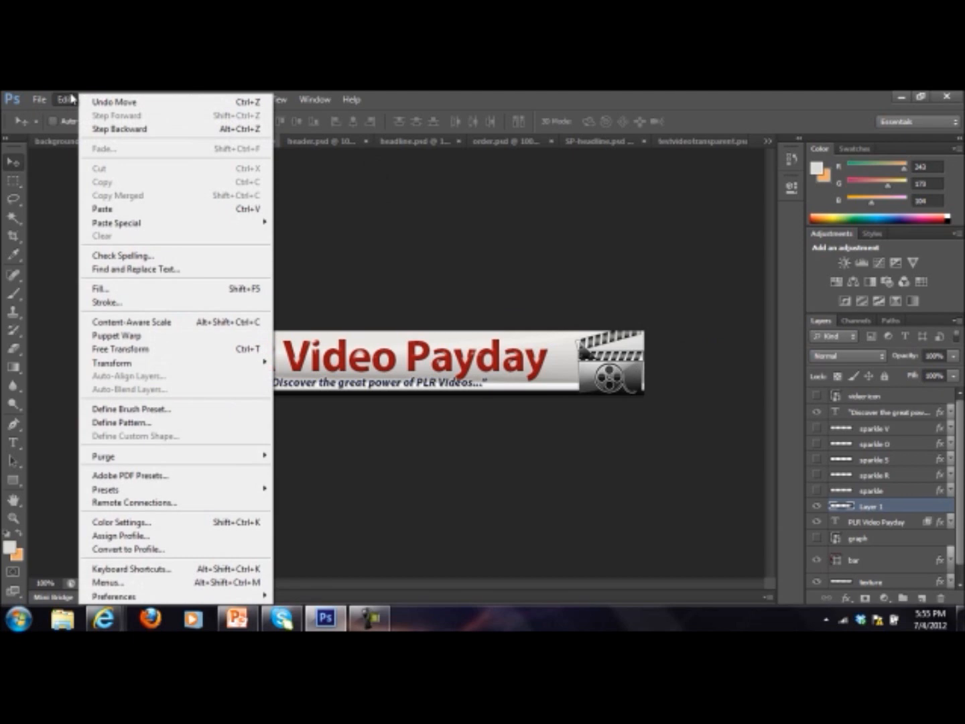
{"action": "left_click", "coordinate": [108, 129]}
Resize the clapperboard image in testvideotransparent.psd to 100 × 100 pixels
{"action": "left_click", "coordinate": [679, 142]}
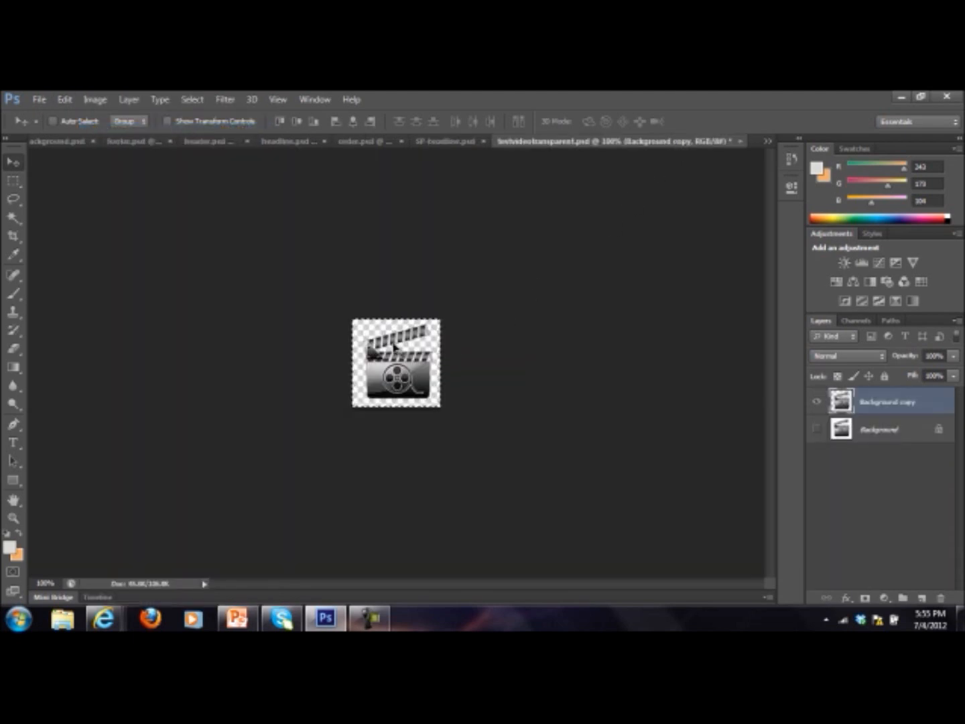
{"action": "left_click", "coordinate": [94, 100]}
{"action": "mouse_move", "coordinate": [65, 99]}
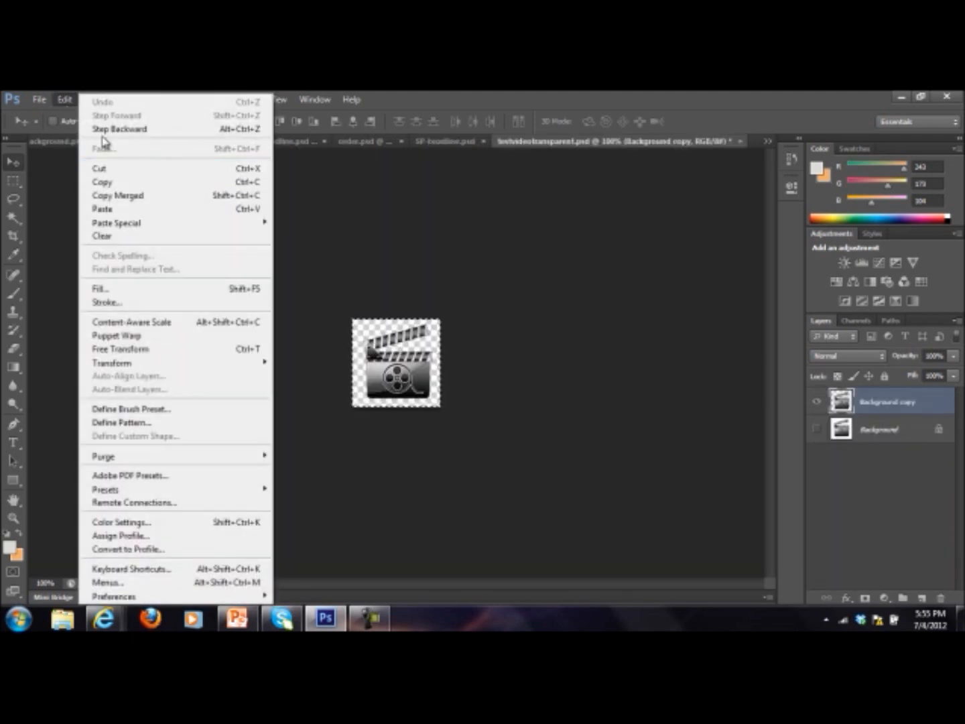
{"action": "left_click", "coordinate": [62, 240]}
{"action": "left_click", "coordinate": [94, 99]}
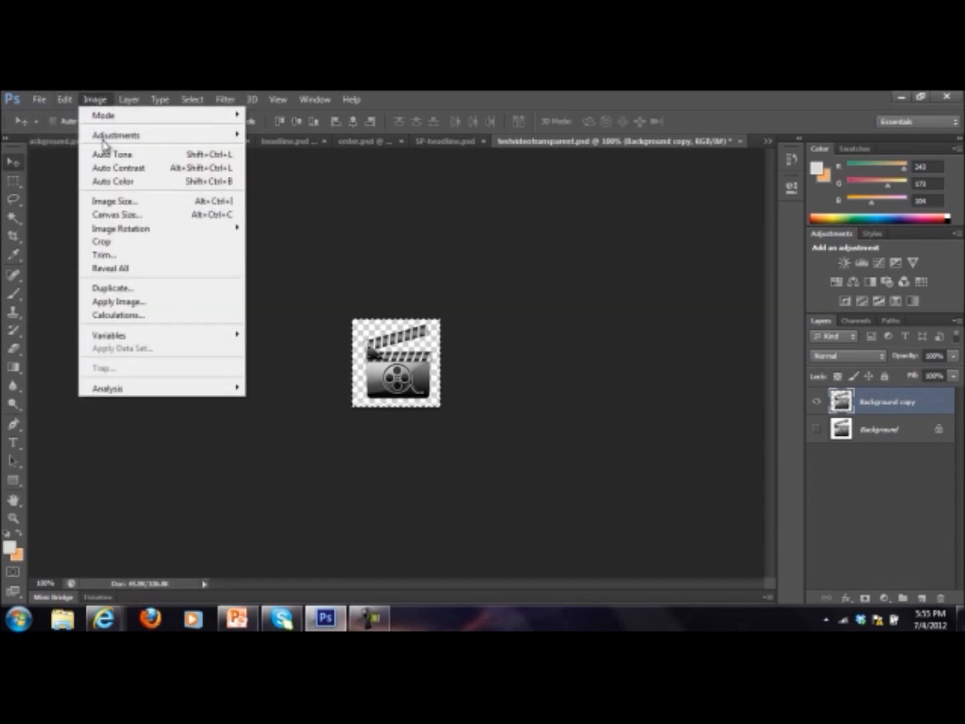
{"action": "left_click", "coordinate": [115, 202]}
{"action": "type", "text": "100"}
{"action": "key", "text": "Tab"}
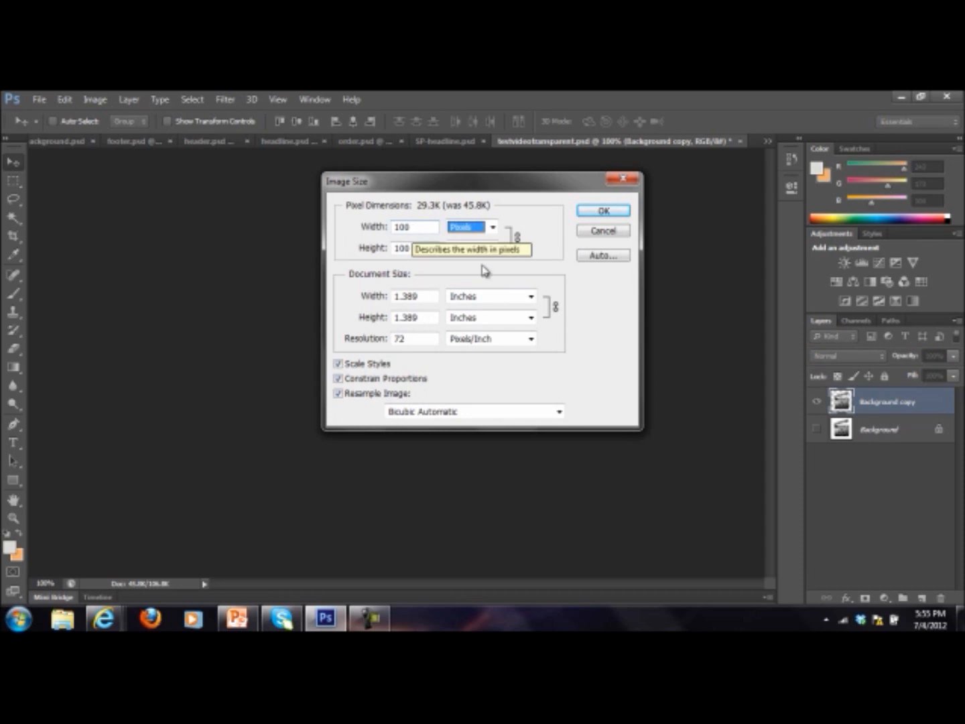
{"action": "left_click", "coordinate": [603, 211]}
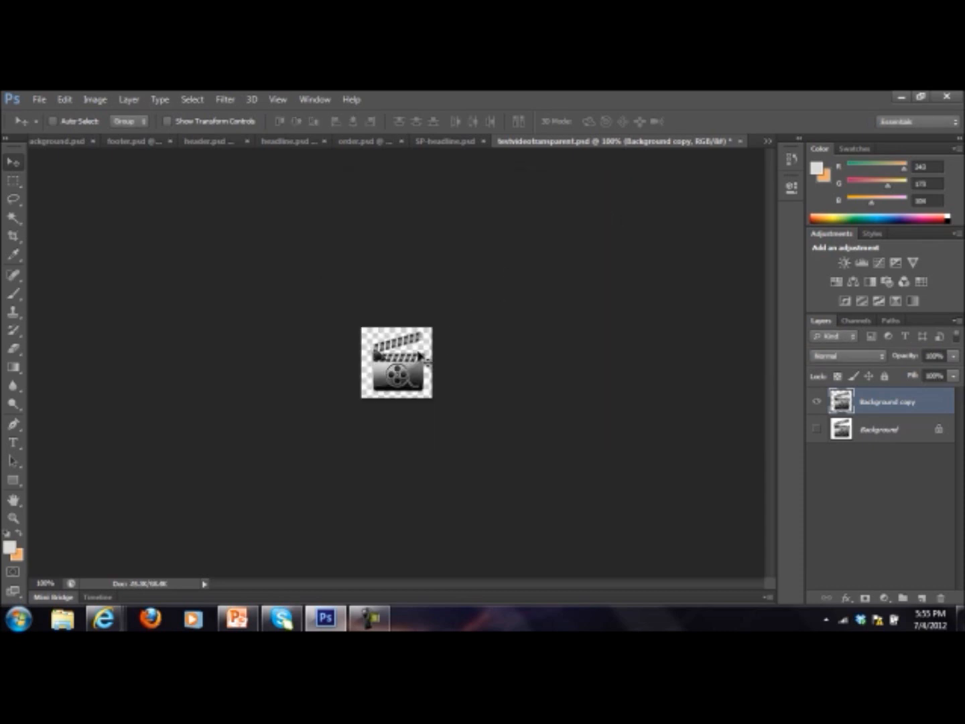
Replace the clapperboard pasted in footer.psd with the 100-pixel version, placed at the banner's right end beside the title
{"action": "left_click", "coordinate": [126, 144]}
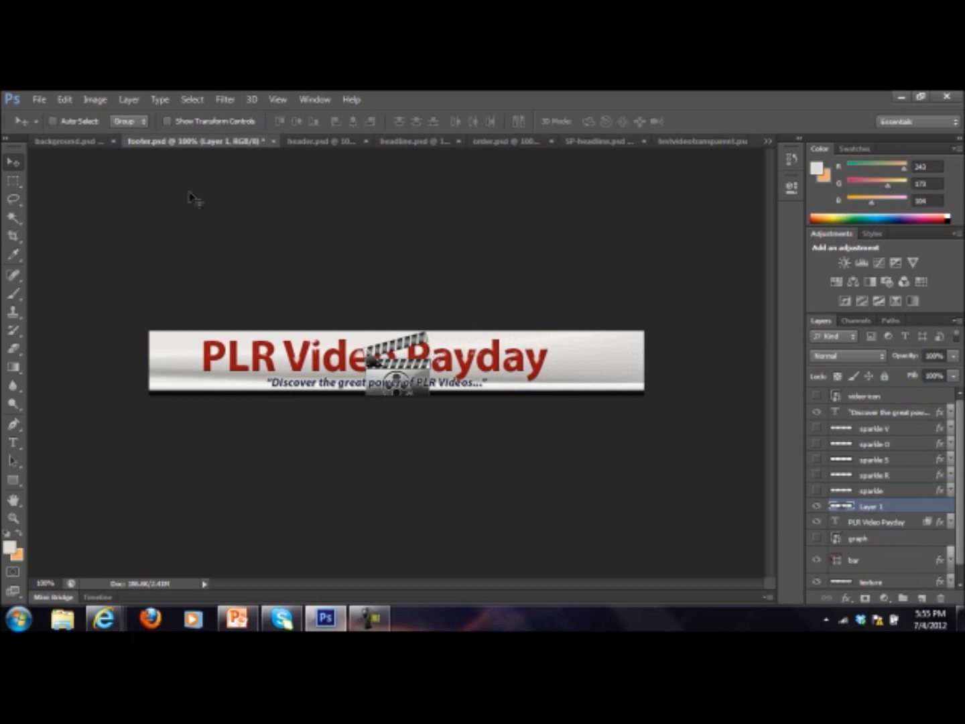
{"action": "left_click", "coordinate": [66, 100]}
{"action": "left_click", "coordinate": [94, 128]}
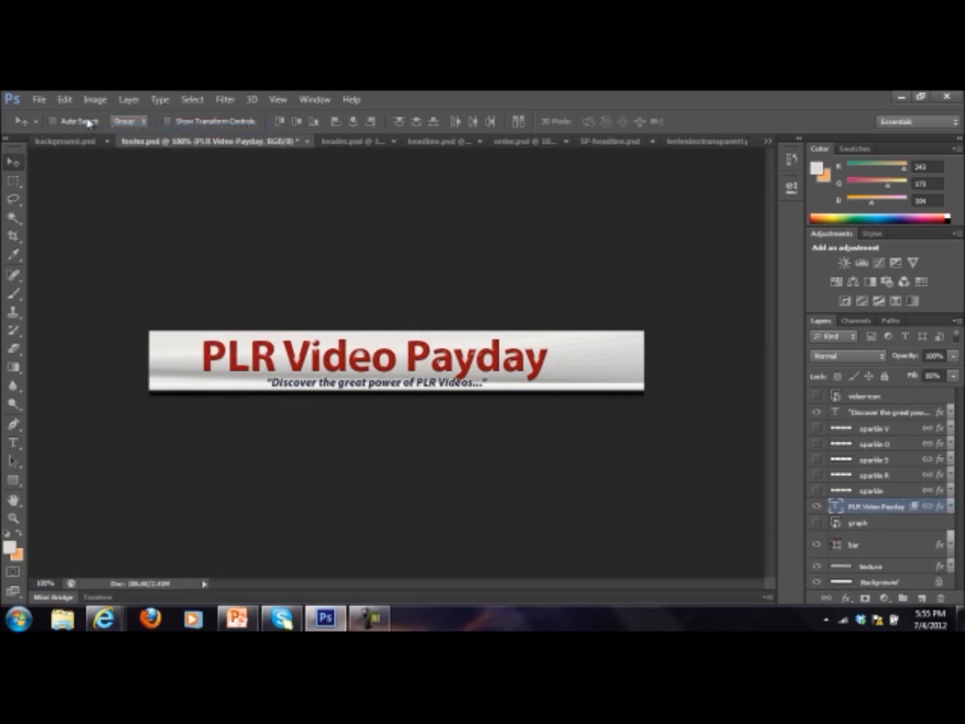
{"action": "key", "text": "ctrl+v"}
{"action": "left_click_drag", "start_coordinate": [421, 367], "coordinate": [616, 360]}
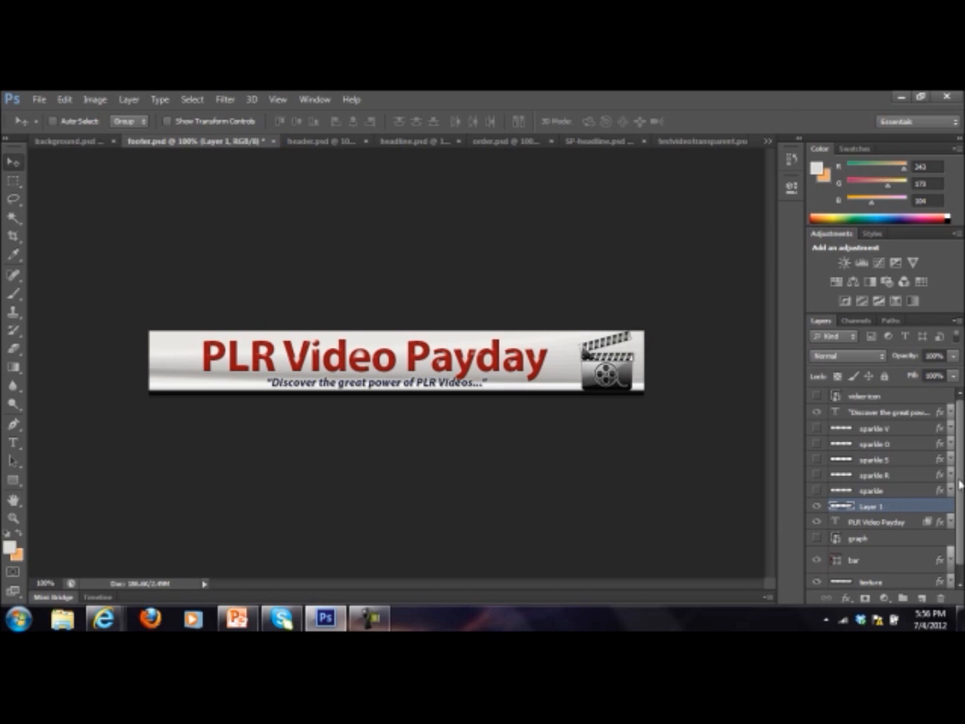
Hide the texture, Layer 1, PLR Video Payday, bar and tagline text layers in footer.psd, leaving only Background visible
{"action": "scroll", "coordinate": [960, 485], "scroll_direction": "down", "scroll_amount": 1}
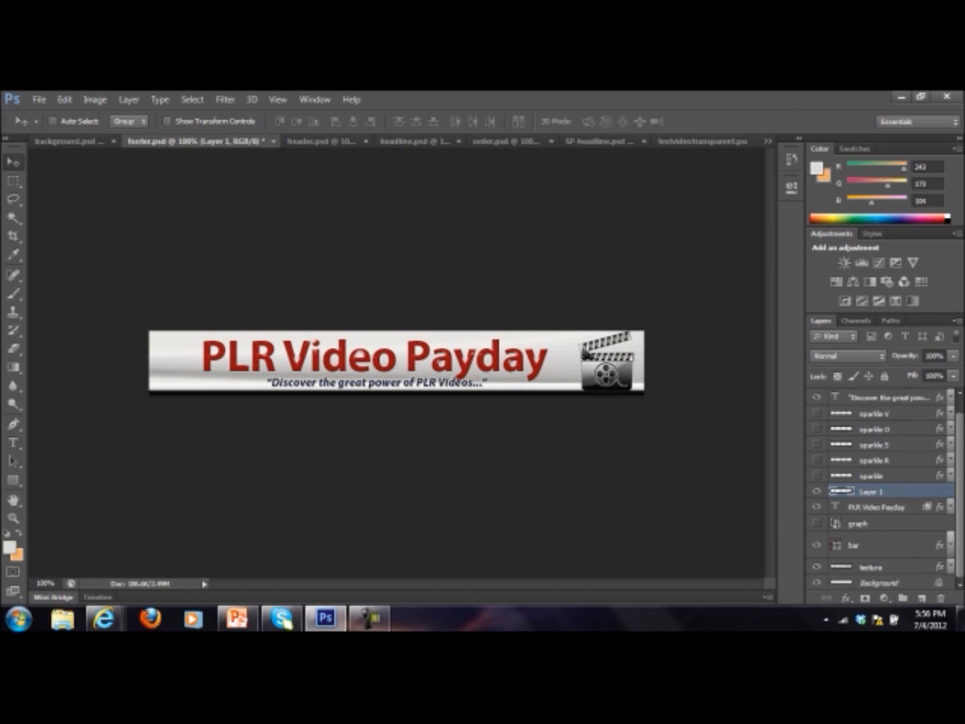
{"action": "left_click", "coordinate": [816, 567]}
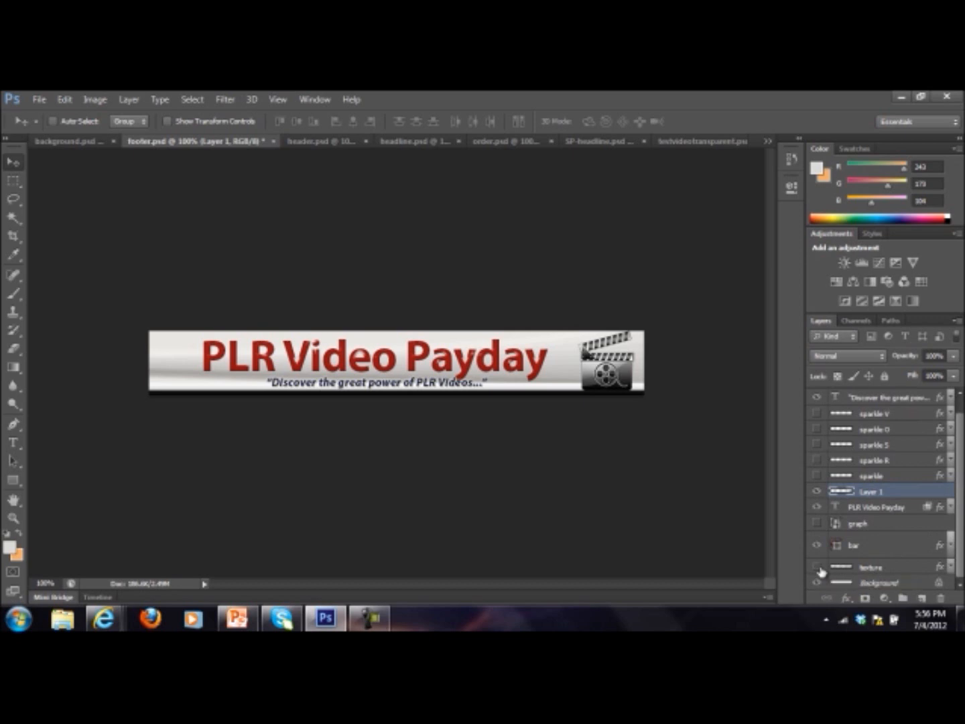
{"action": "left_click", "coordinate": [817, 493]}
{"action": "left_click", "coordinate": [817, 507]}
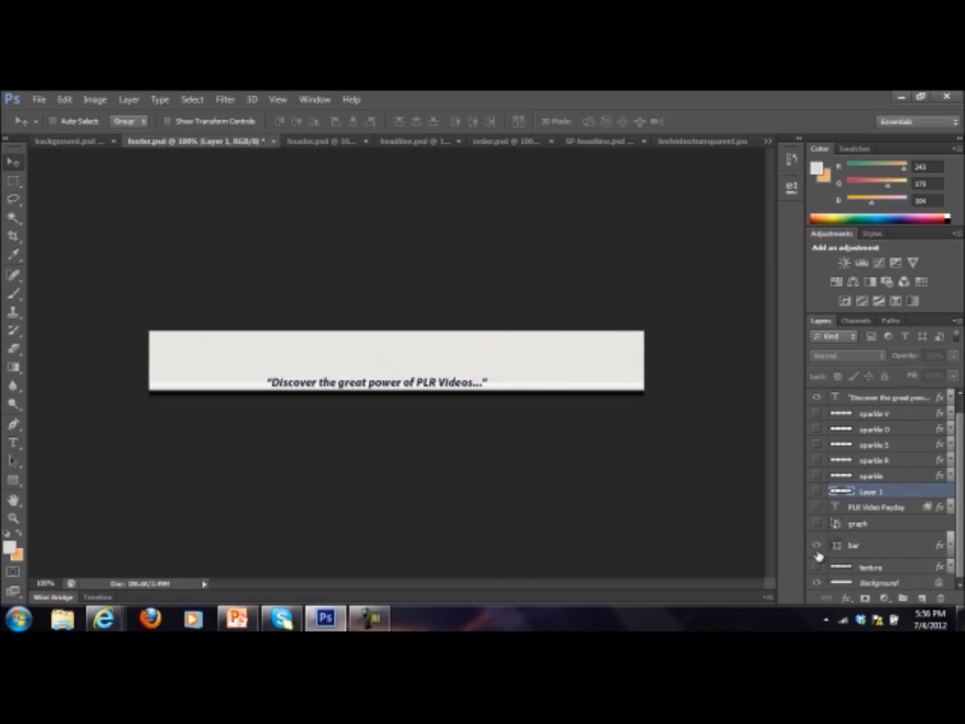
{"action": "left_click", "coordinate": [817, 547]}
{"action": "left_click", "coordinate": [817, 547]}
{"action": "left_click", "coordinate": [816, 546]}
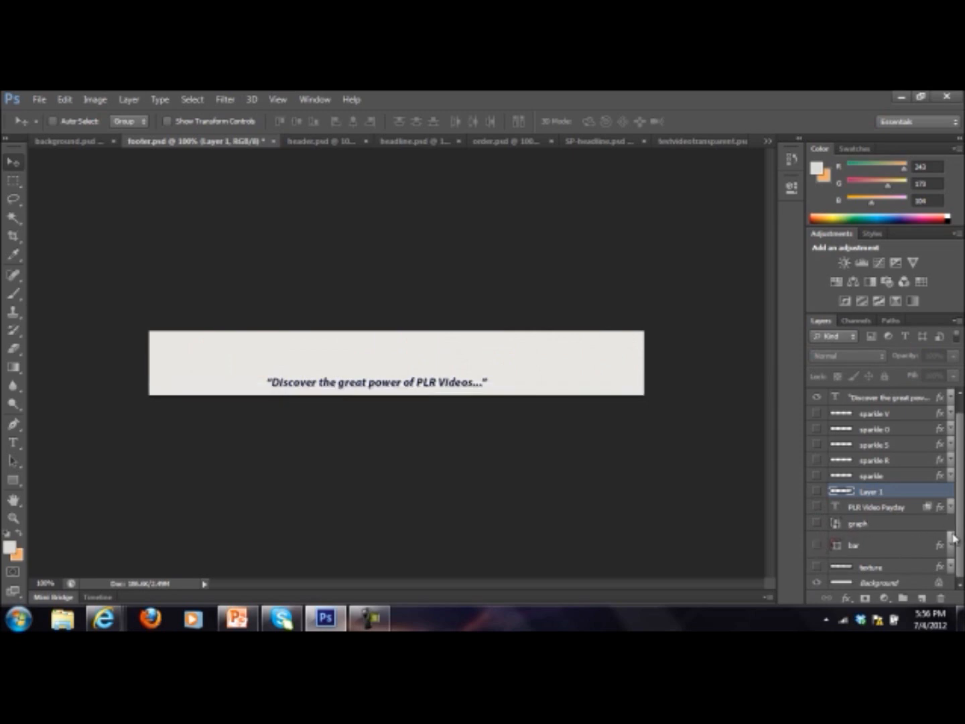
{"action": "scroll", "coordinate": [963, 533], "scroll_direction": "up", "scroll_amount": 1}
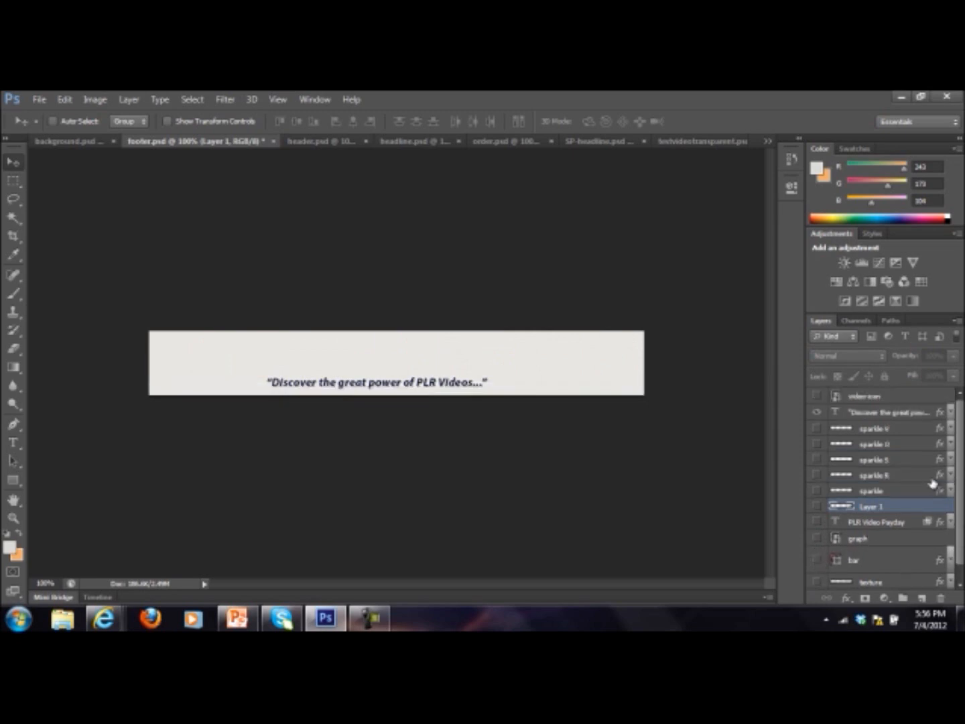
{"action": "left_click", "coordinate": [817, 413]}
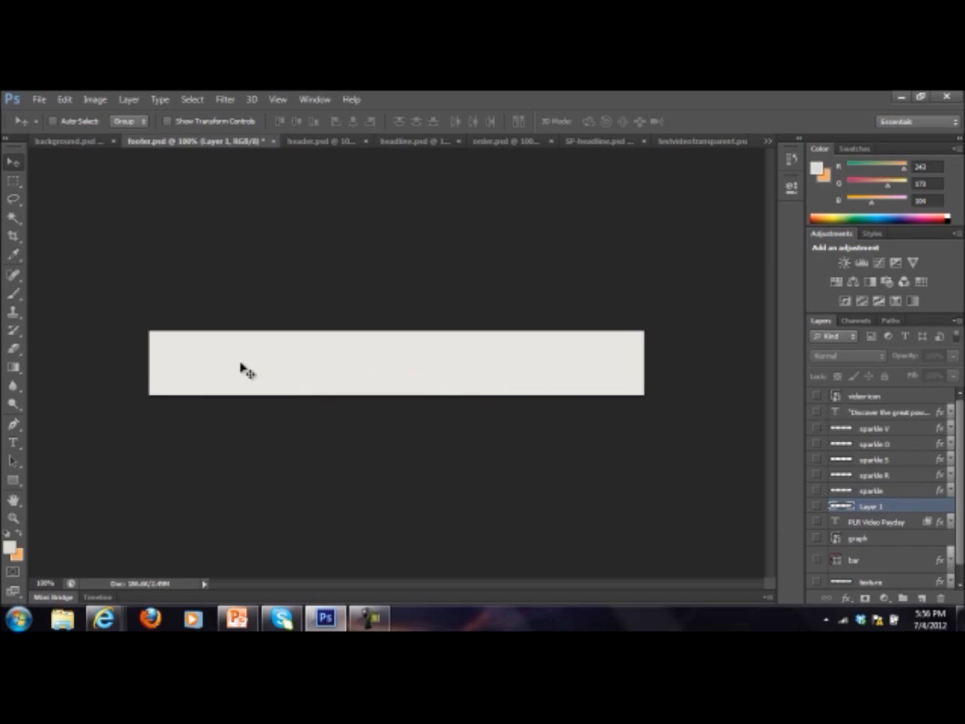
Fill the Background layer of footer.psd with a linear light-grey-to-orange gradient running across the banner from left to right
{"action": "left_click", "coordinate": [14, 367]}
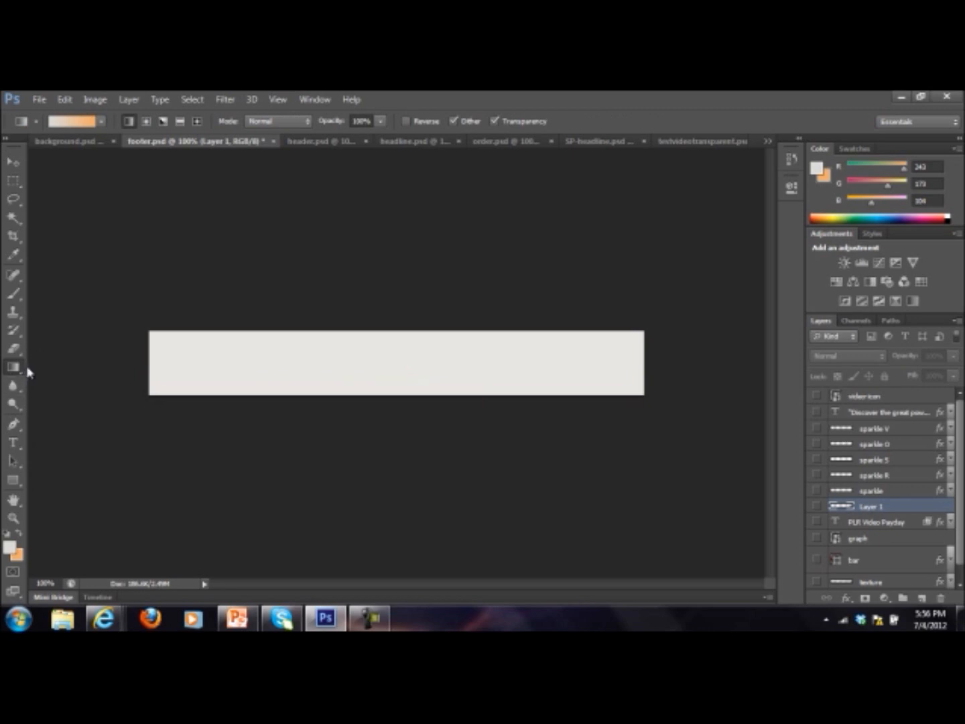
{"action": "left_click", "coordinate": [31, 365]}
{"action": "left_click", "coordinate": [437, 286]}
{"action": "scroll", "coordinate": [961, 545], "scroll_direction": "down", "scroll_amount": 1}
{"action": "left_click", "coordinate": [891, 582]}
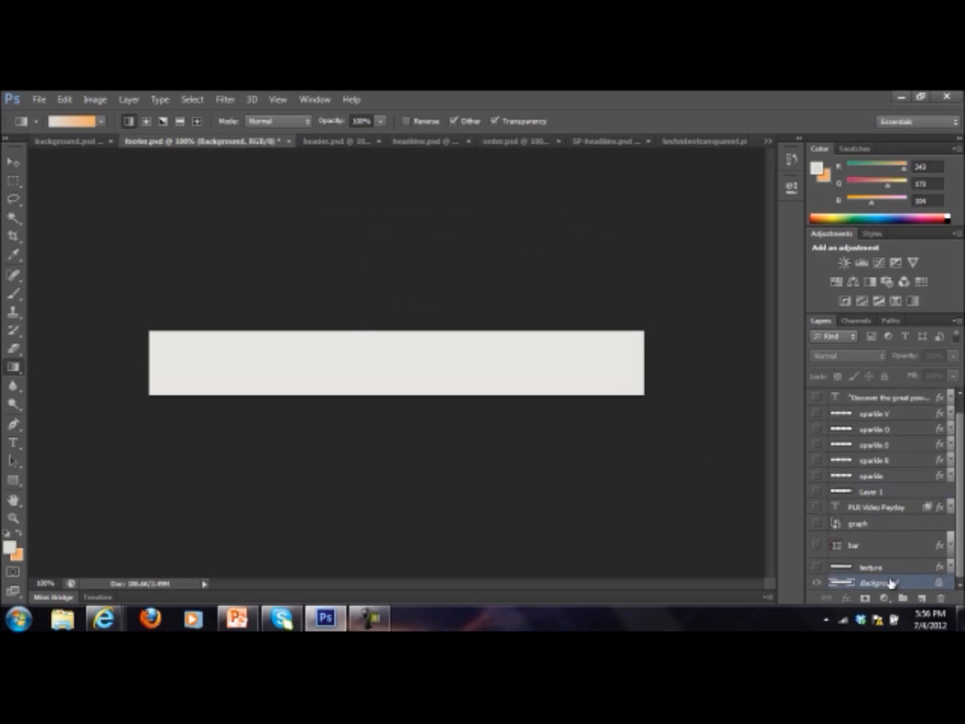
{"action": "left_click_drag", "start_coordinate": [32, 365], "coordinate": [641, 365]}
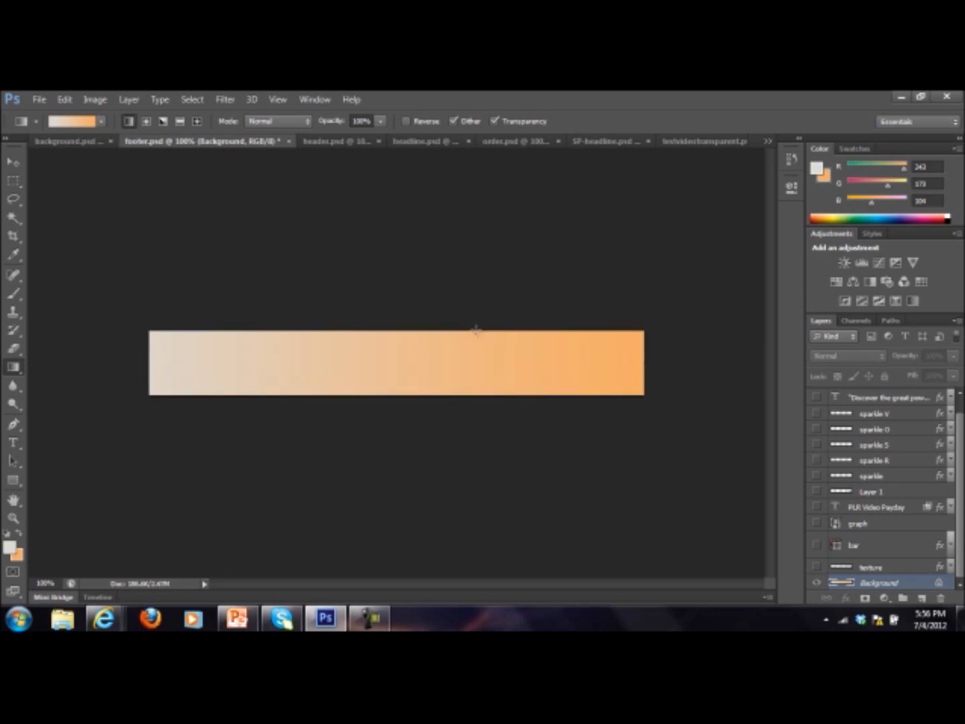
Show the texture, PLR Video Payday title and Layer 1 clapperboard layers again in footer.psd
{"action": "left_click", "coordinate": [817, 567]}
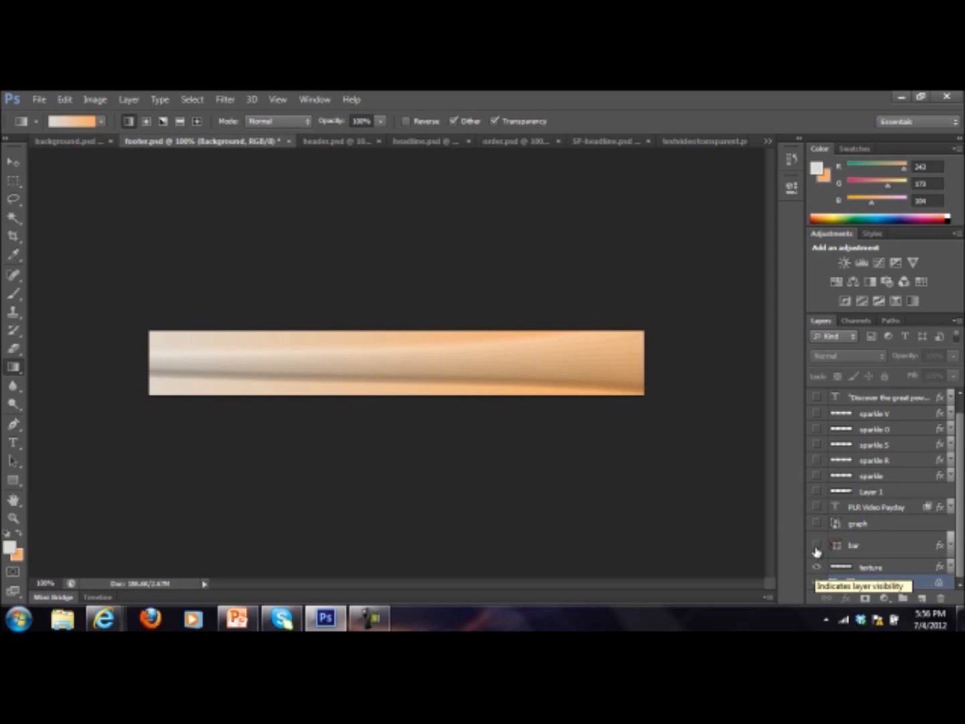
{"action": "left_click", "coordinate": [817, 506]}
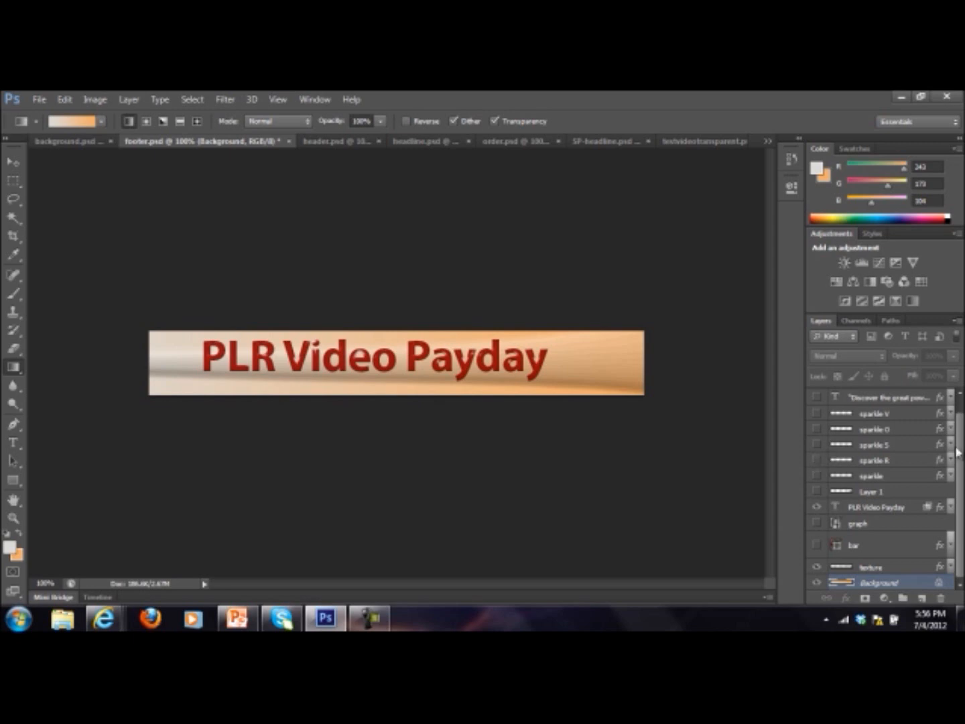
{"action": "left_click", "coordinate": [816, 491]}
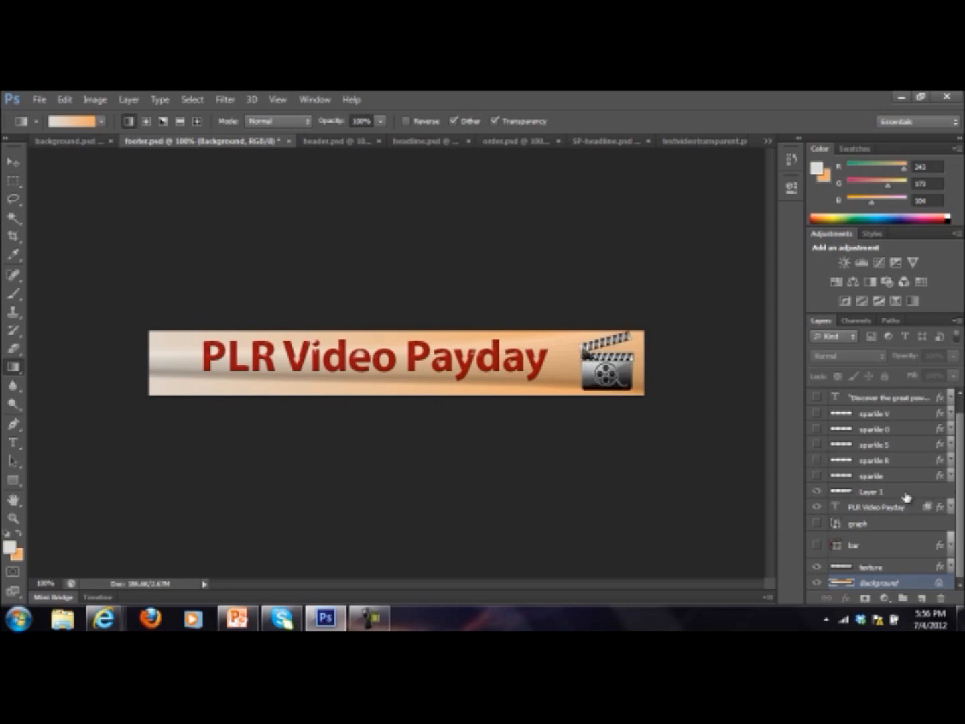
{"action": "right_click", "coordinate": [892, 493]}
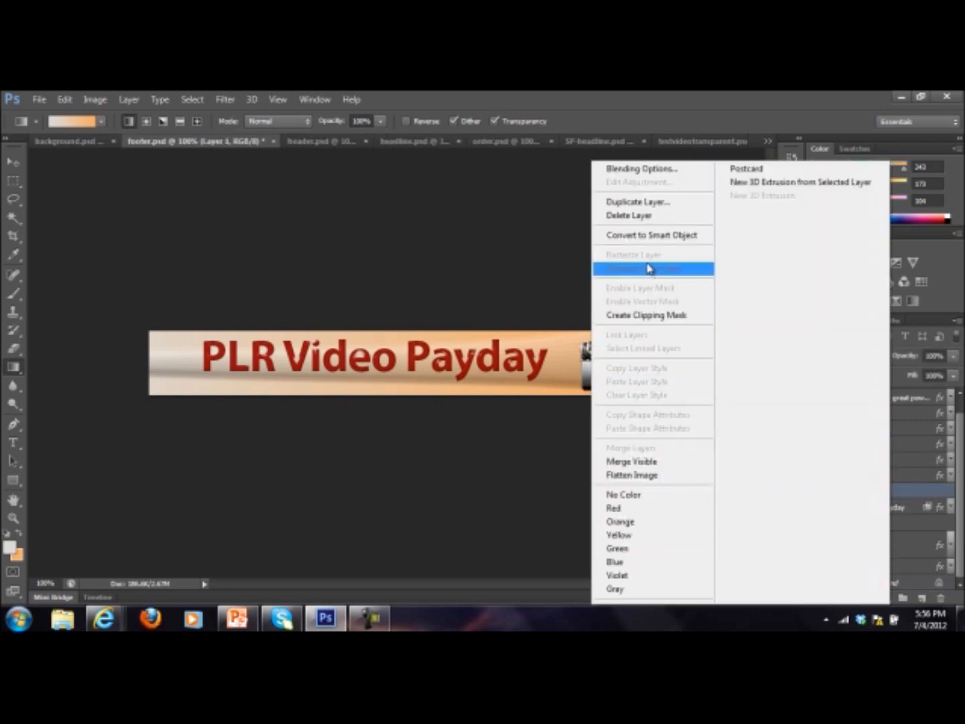
{"action": "left_click", "coordinate": [496, 259]}
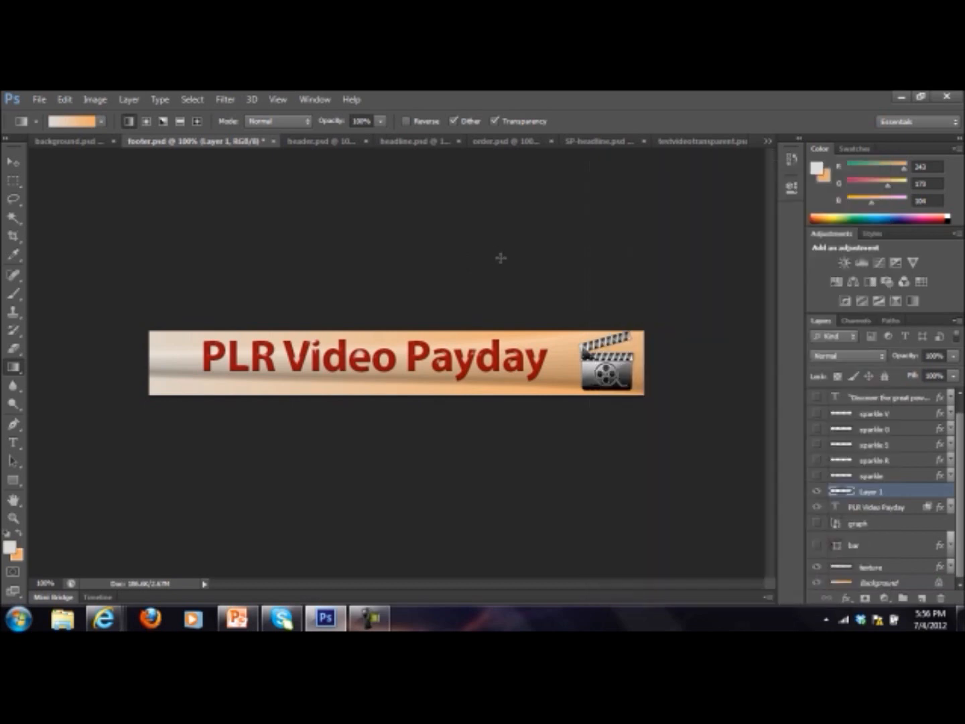
{"action": "right_click", "coordinate": [874, 494]}
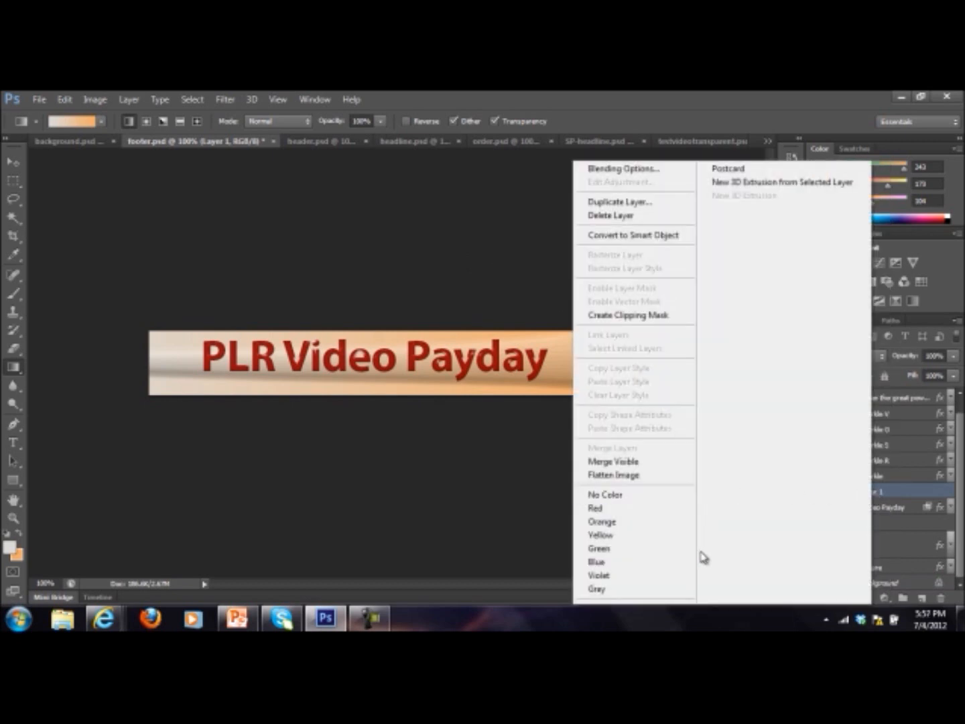
{"action": "left_click", "coordinate": [447, 522]}
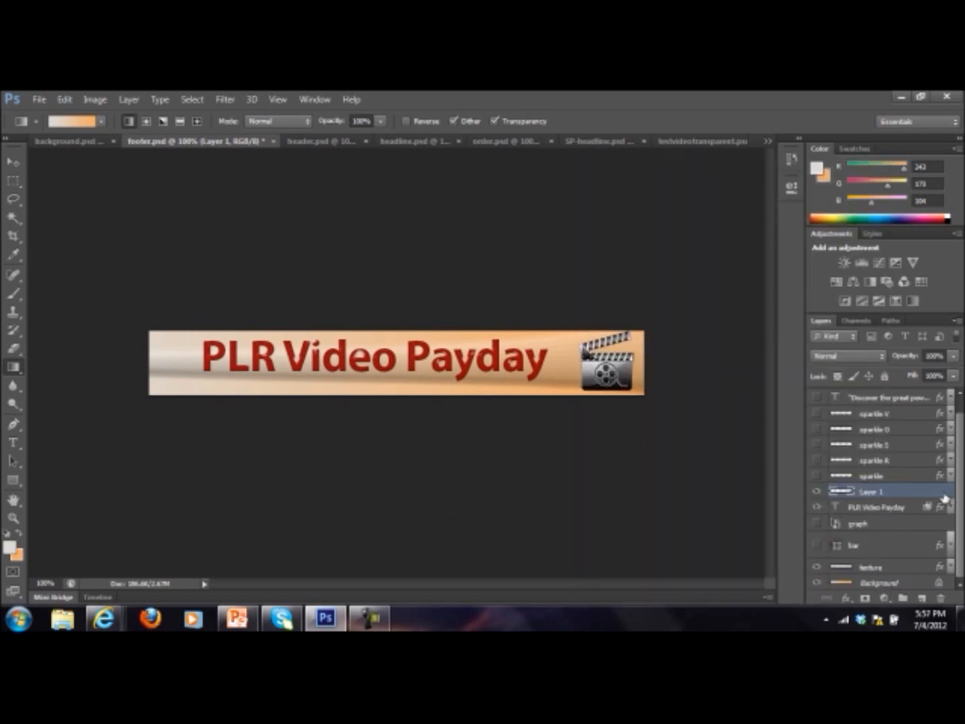
Show the "Discover the great power" tagline and bar layers in footer.psd, leaving the video-icon layer hidden
{"action": "scroll", "coordinate": [905, 438], "scroll_direction": "up", "scroll_amount": 1}
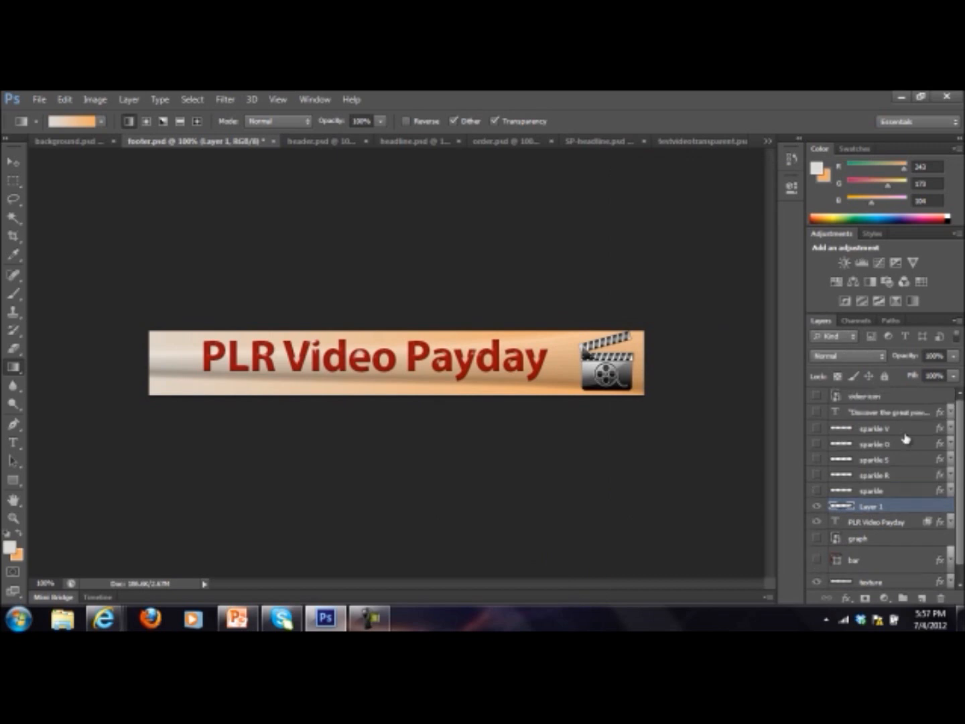
{"action": "left_click", "coordinate": [817, 412]}
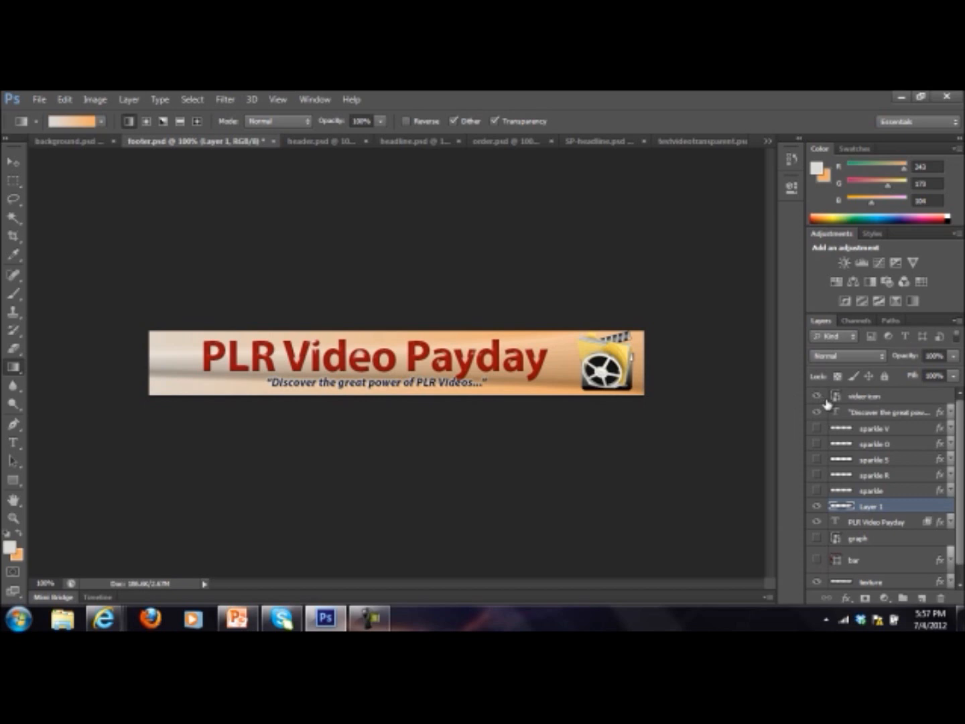
{"action": "left_click", "coordinate": [817, 396]}
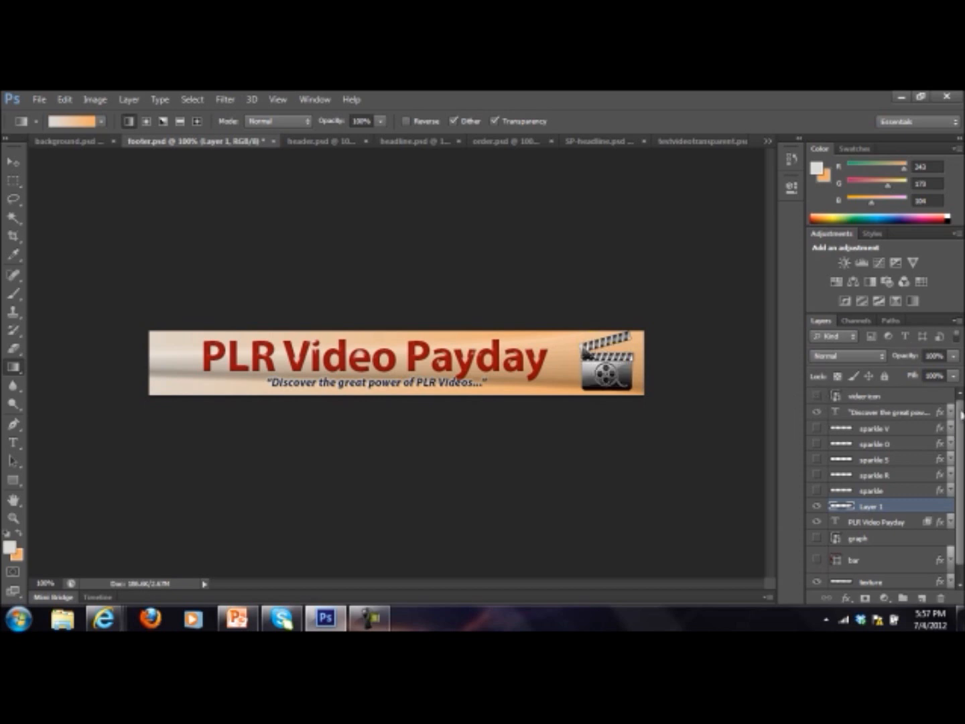
{"action": "scroll", "coordinate": [961, 413], "scroll_direction": "down", "scroll_amount": 1}
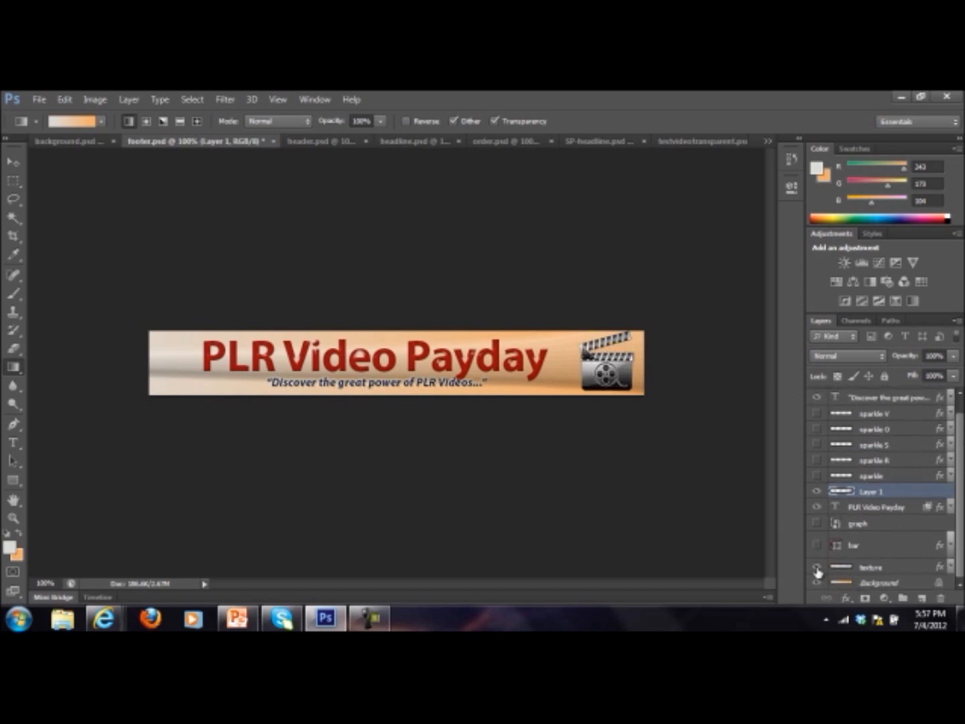
{"action": "left_click", "coordinate": [817, 536]}
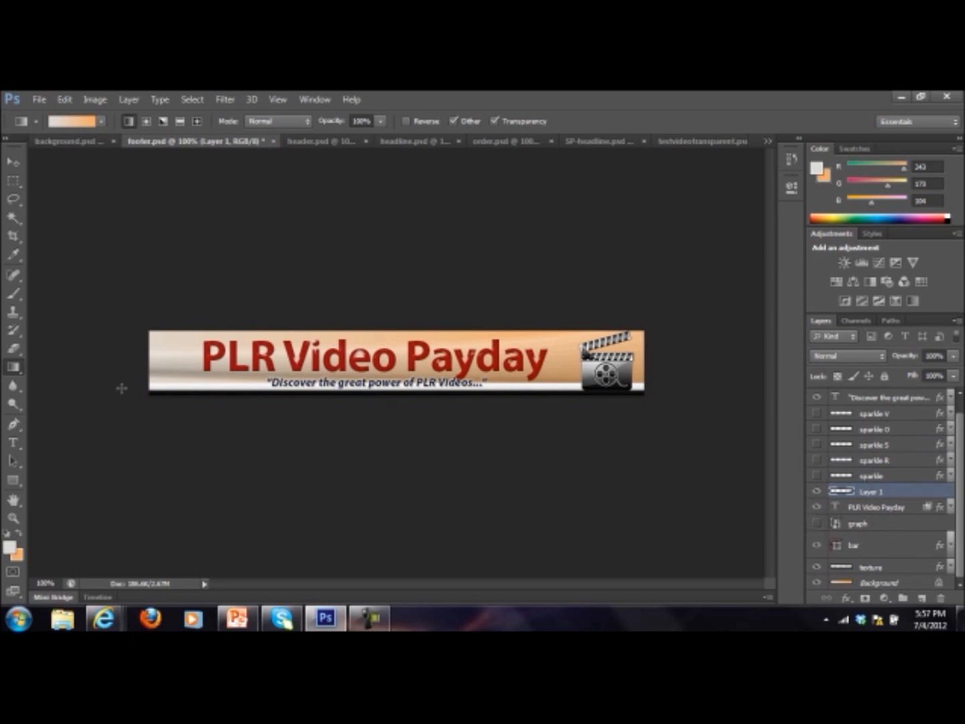
Replace the tagline wording in header.psd with "Discover How the great power of", keeping the quotation marks and the trailing dots
{"action": "left_click", "coordinate": [311, 143]}
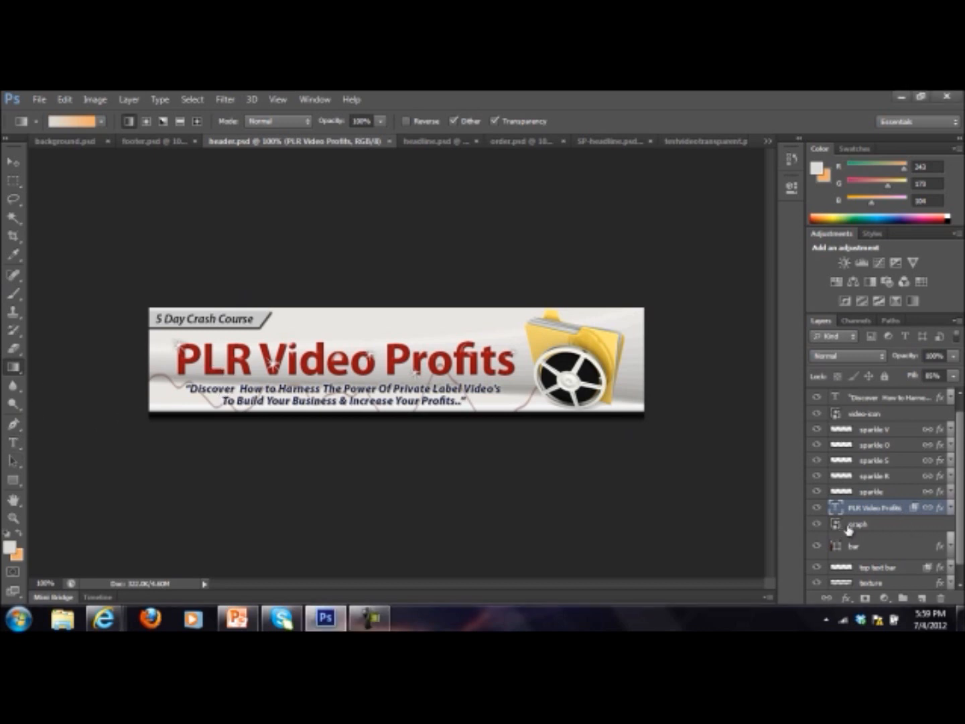
{"action": "left_click_drag", "start_coordinate": [962, 483], "coordinate": [960, 432]}
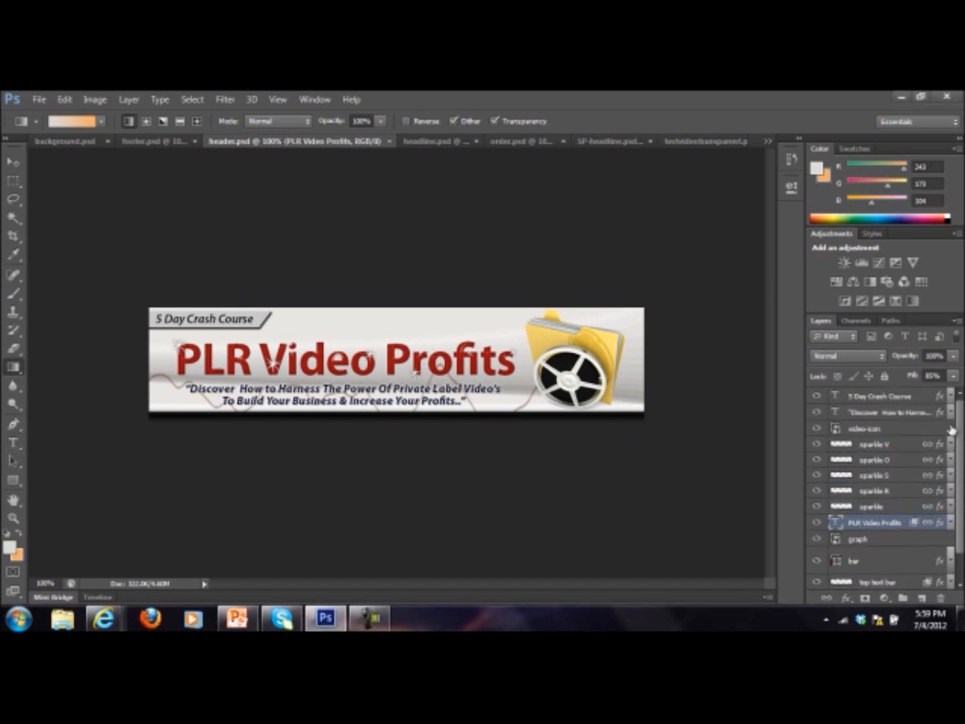
{"action": "left_click", "coordinate": [891, 419]}
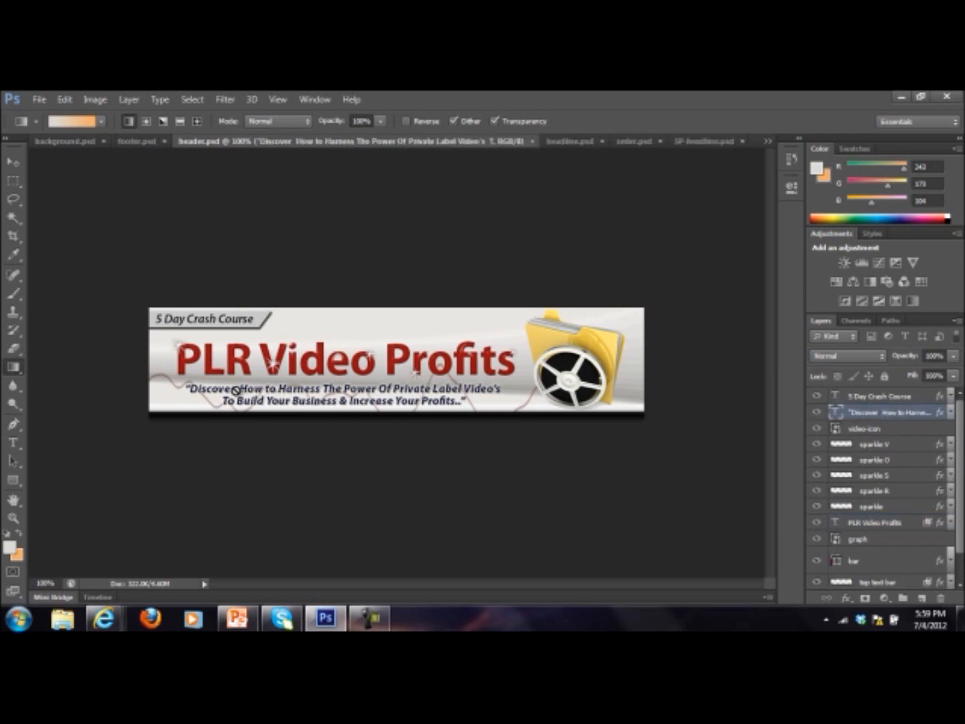
{"action": "left_click", "coordinate": [13, 443]}
{"action": "left_click", "coordinate": [447, 394]}
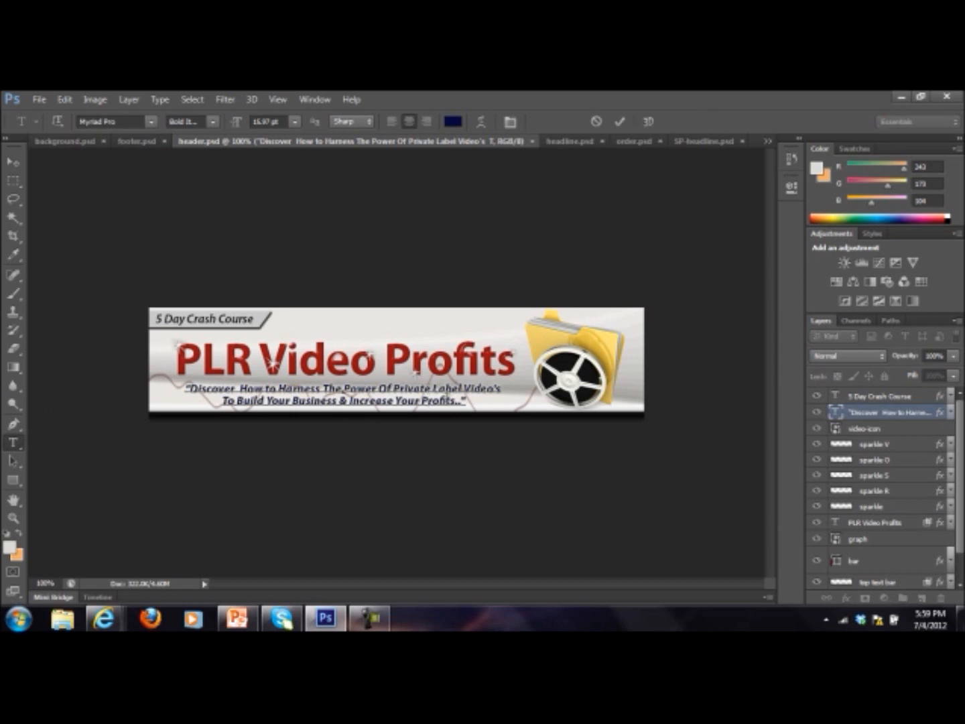
{"action": "left_click", "coordinate": [131, 142]}
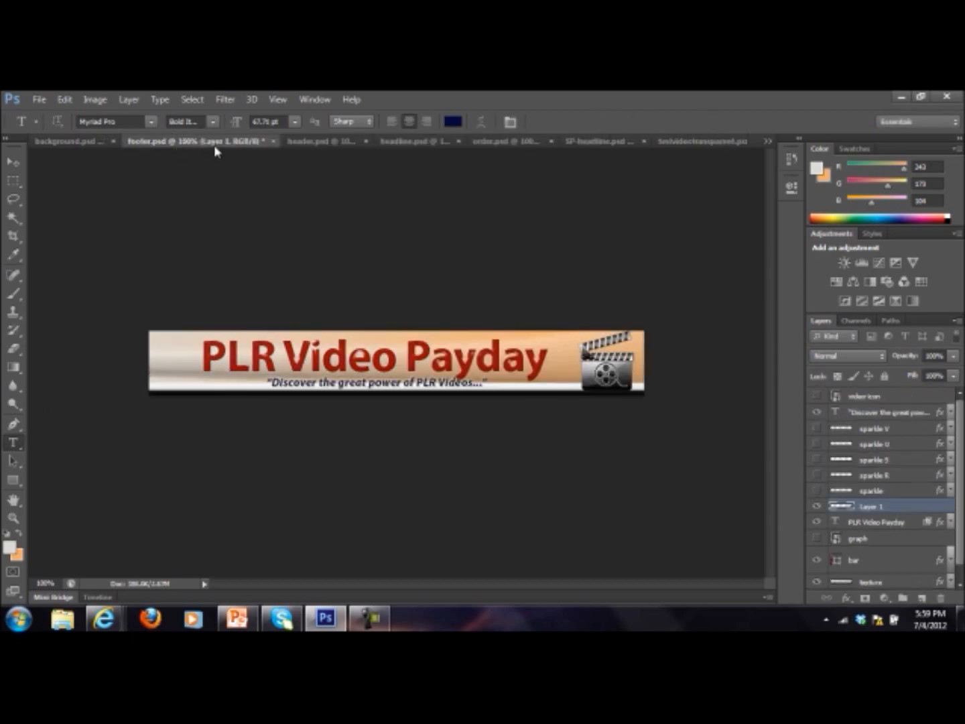
{"action": "left_click", "coordinate": [328, 145]}
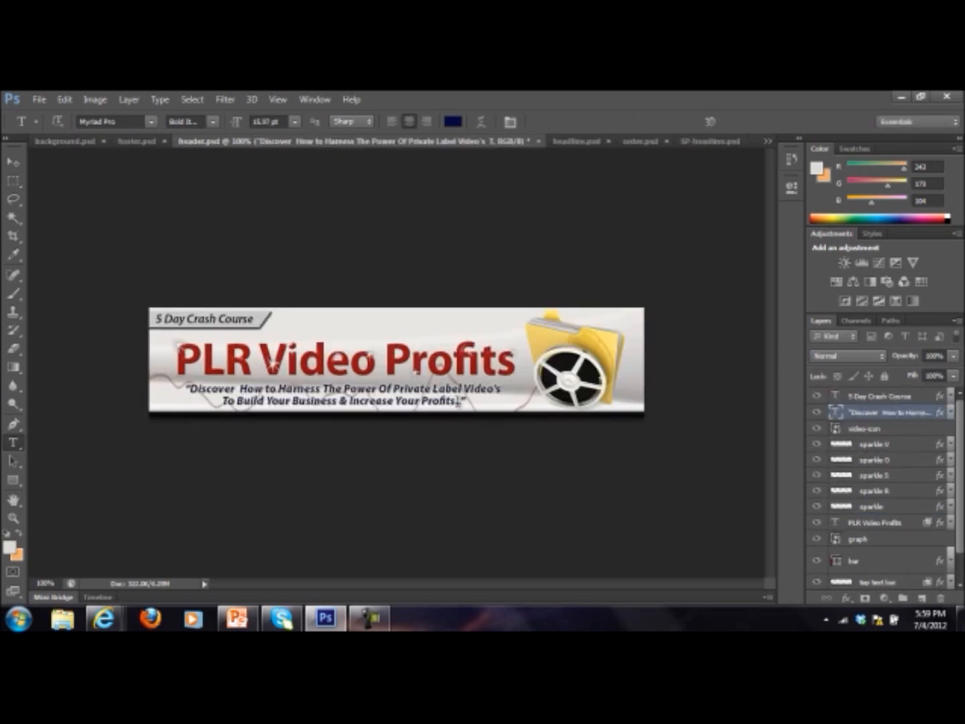
{"action": "left_click_drag", "start_coordinate": [460, 401], "coordinate": [191, 389]}
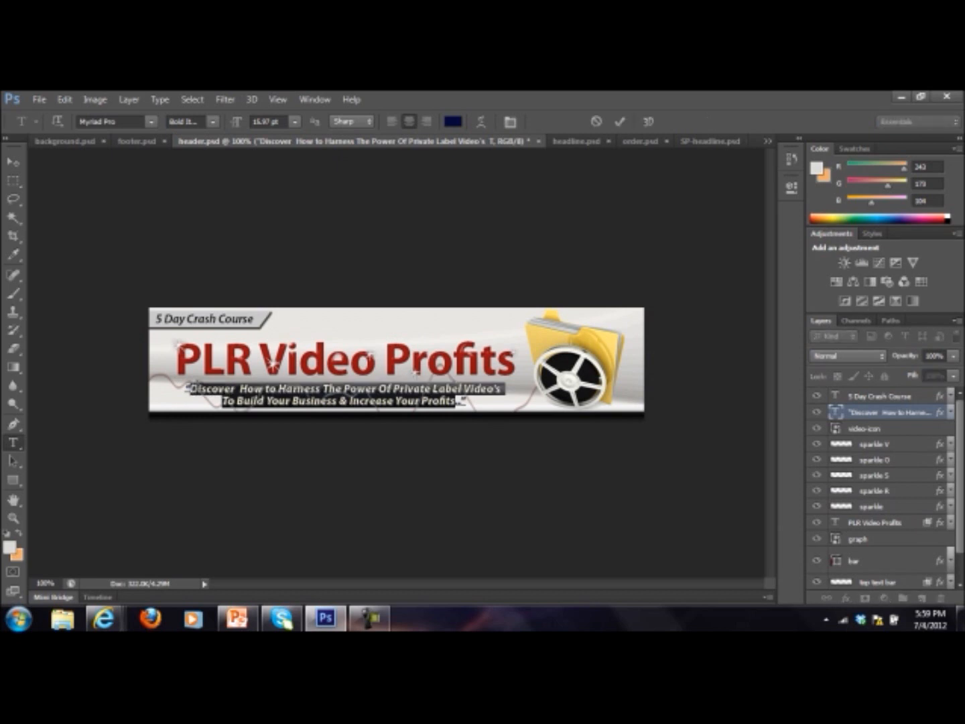
{"action": "type", "text": "Diycover How..."}
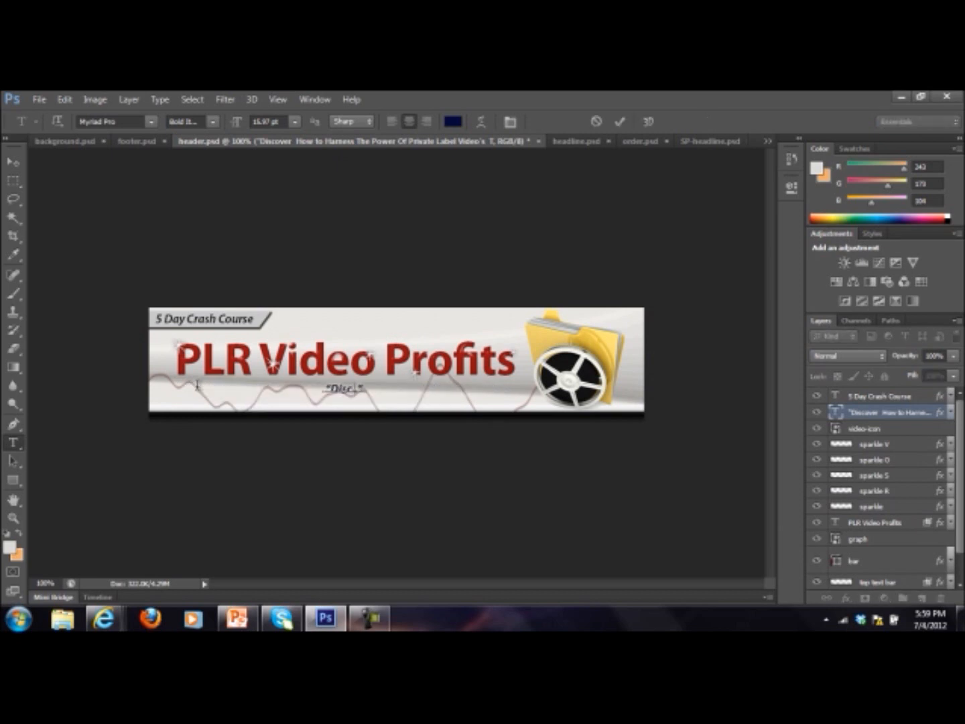
{"action": "type", "text": " the grea"}
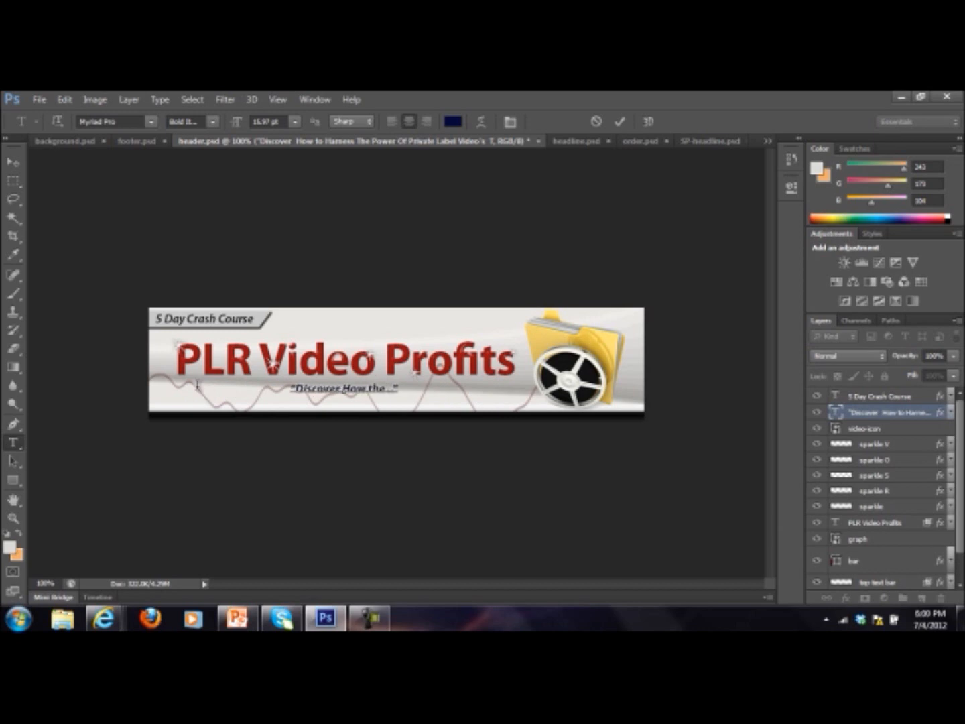
{"action": "type", "text": "t power of"}
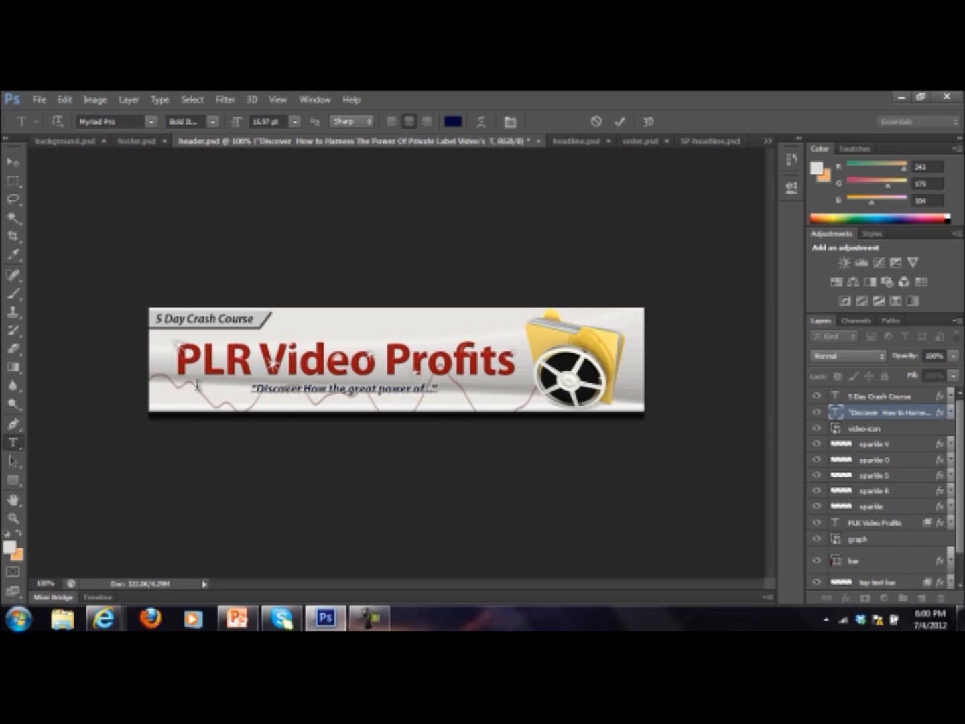
Replace "the great power of" in the header tagline with "The Great Power Of PLR Videos Can"
{"action": "key", "text": "shift+Left"}
{"action": "key", "text": "shift+Left"}
{"action": "key", "text": "shift+Left"}
{"action": "key", "text": "shift+Left"}
{"action": "key", "text": "shift+Left"}
{"action": "key", "text": "shift+Left"}
{"action": "key", "text": "shift+Left"}
{"action": "key", "text": "shift+Left"}
{"action": "key", "text": "shift+Left"}
{"action": "key", "text": "shift+Left"}
{"action": "key", "text": "shift+Left"}
{"action": "key", "text": "shift+Left"}
{"action": "key", "text": "shift+Left"}
{"action": "key", "text": "shift+Left"}
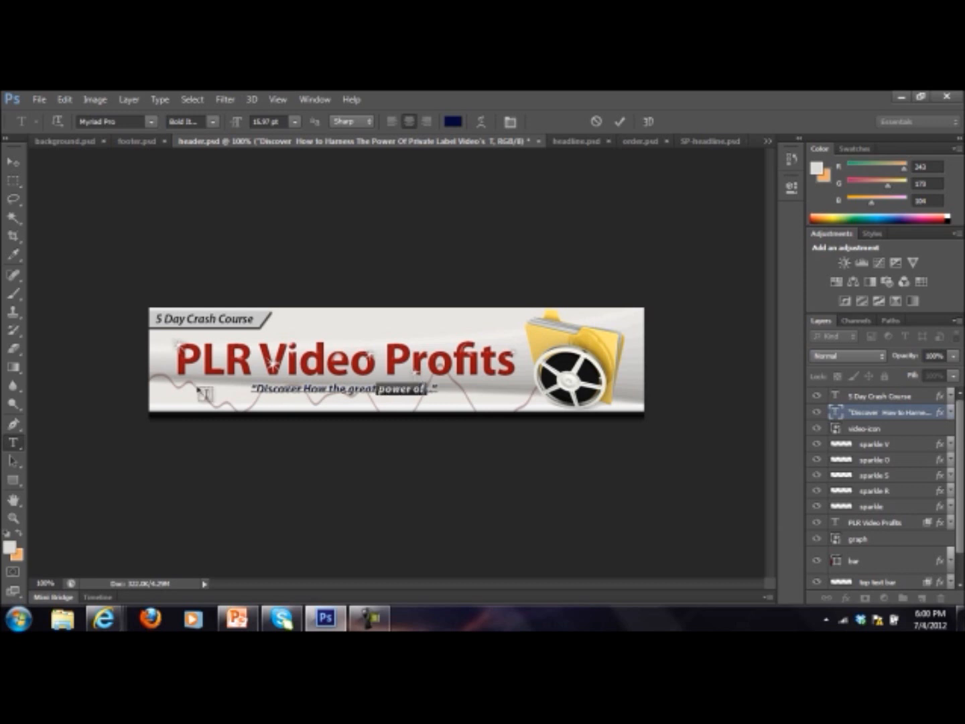
{"action": "type", "text": "The Great Po"}
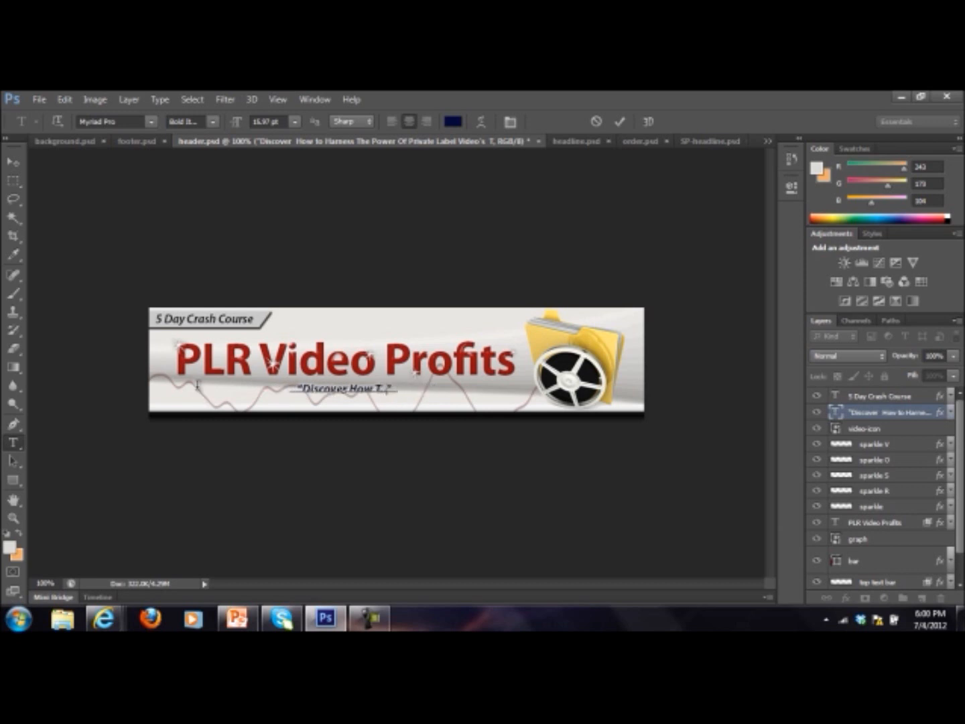
{"action": "type", "text": "wer Of P"}
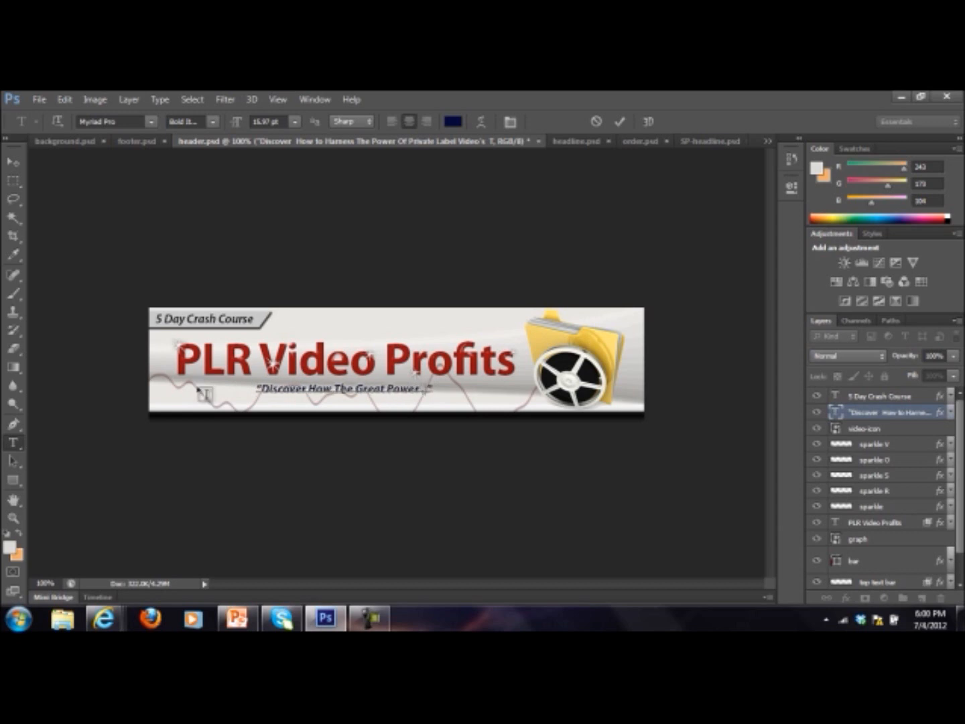
{"action": "type", "text": "LR Videos Can"}
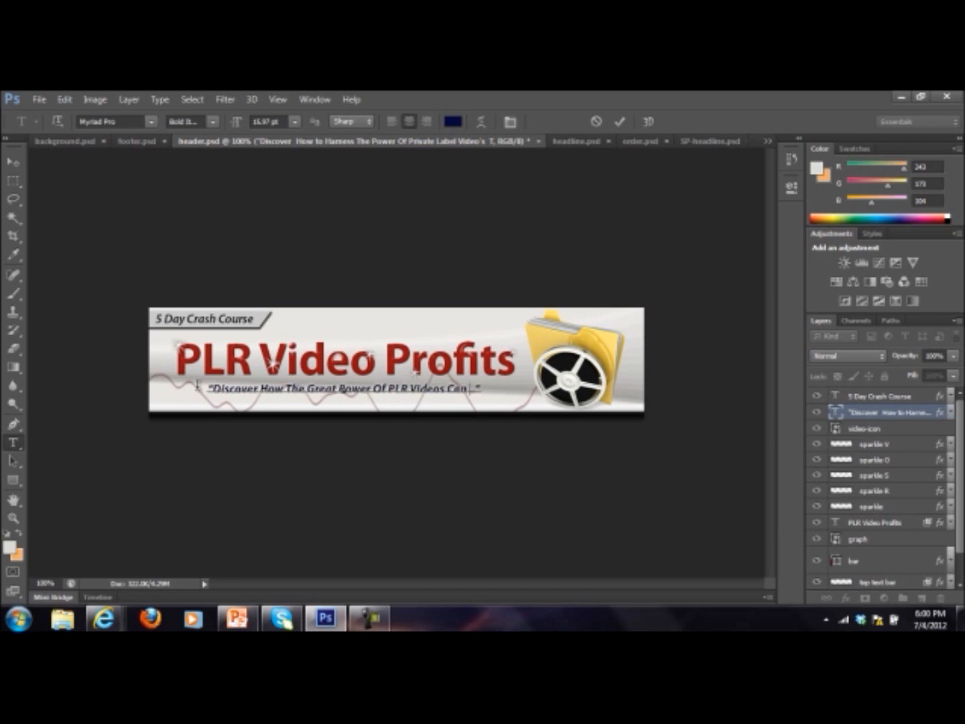
Complete the header tagline with "Lead To A Massive Cash Payday..." on a second line inside the quotation marks
{"action": "type", "text": " Lead To"}
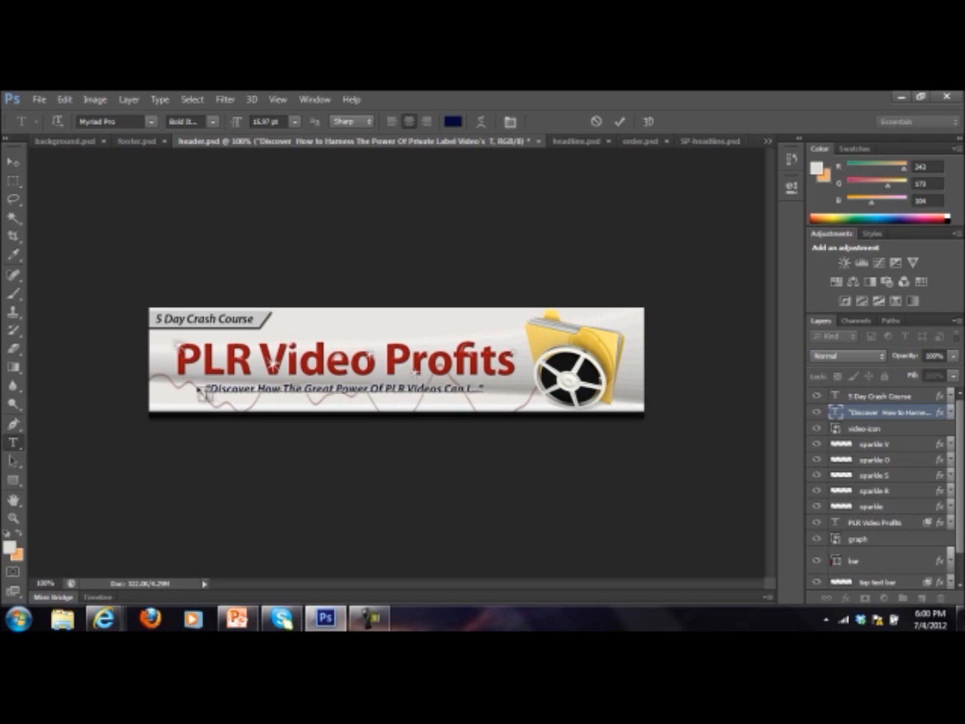
{"action": "type", "text": " A Massive Cash"}
{"action": "key", "text": "BackSpace"}
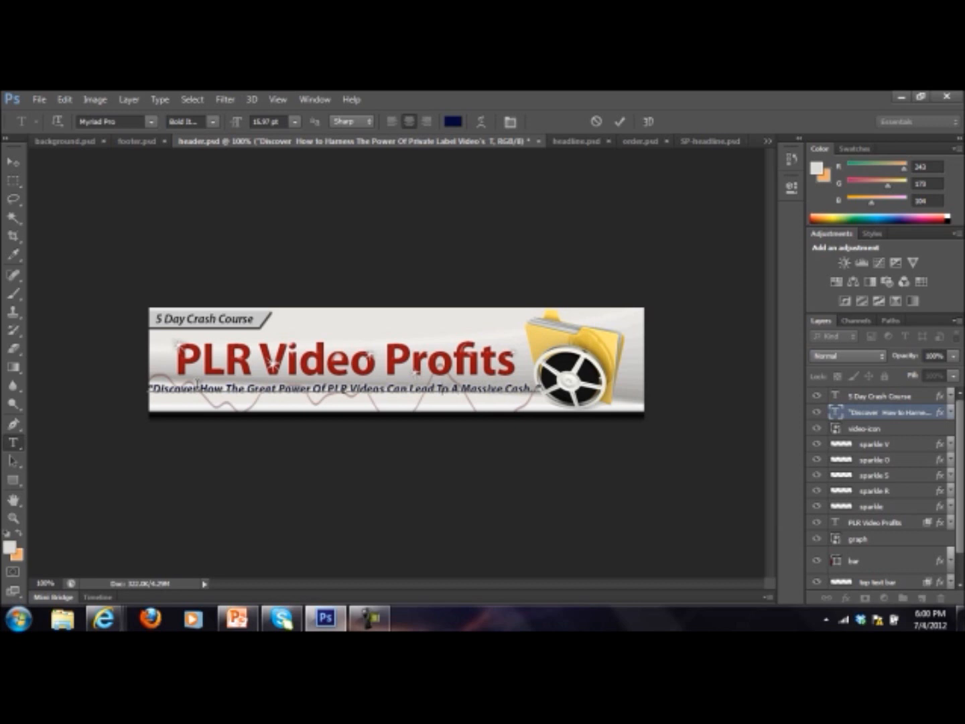
{"action": "key", "text": "Return"}
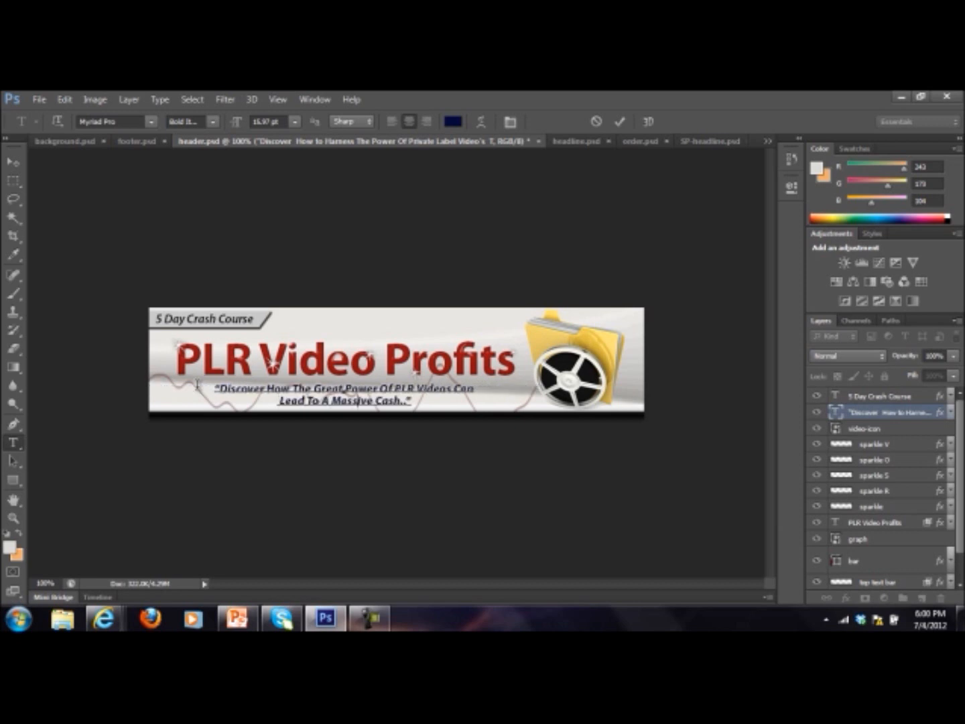
{"action": "type", "text": "Payday."}
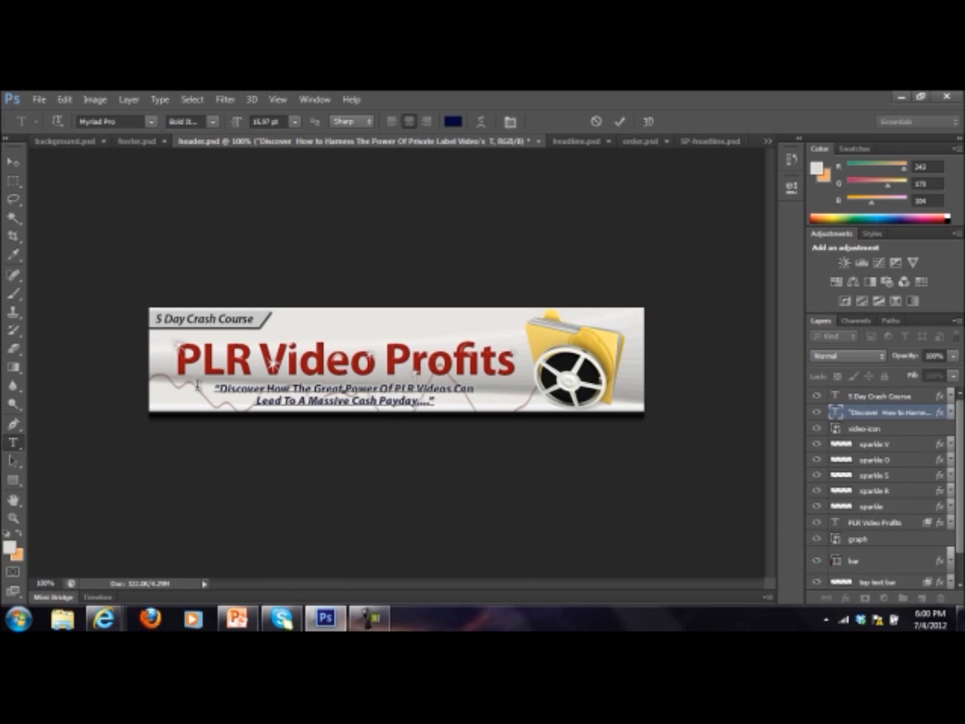
{"action": "key", "text": "BackSpace"}
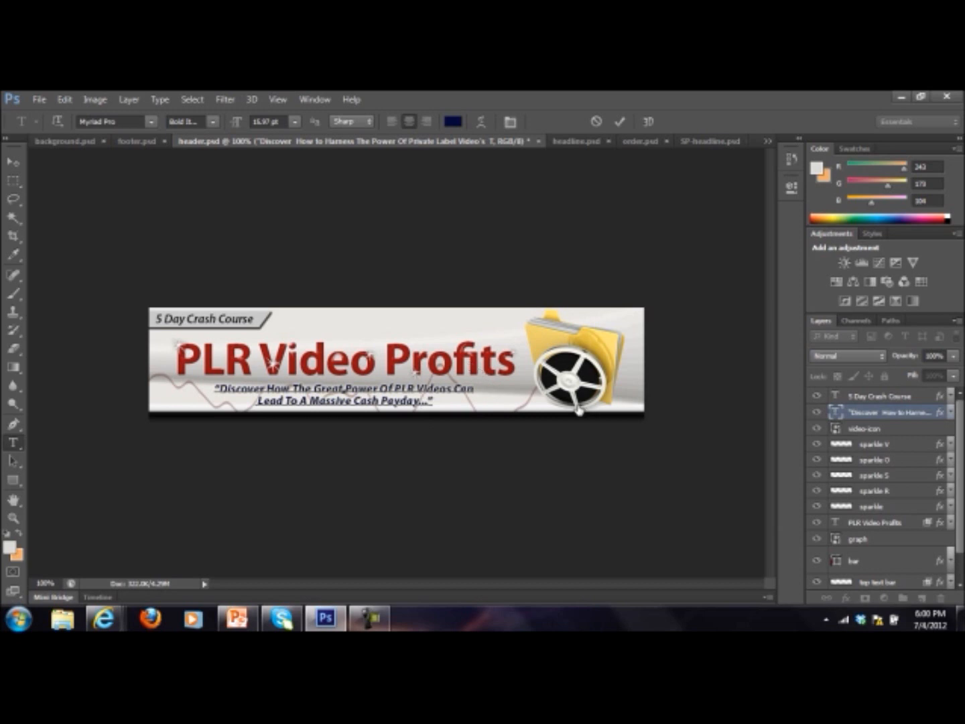
Change the word "Profits" in the header title to "Payday"
{"action": "left_click", "coordinate": [875, 522]}
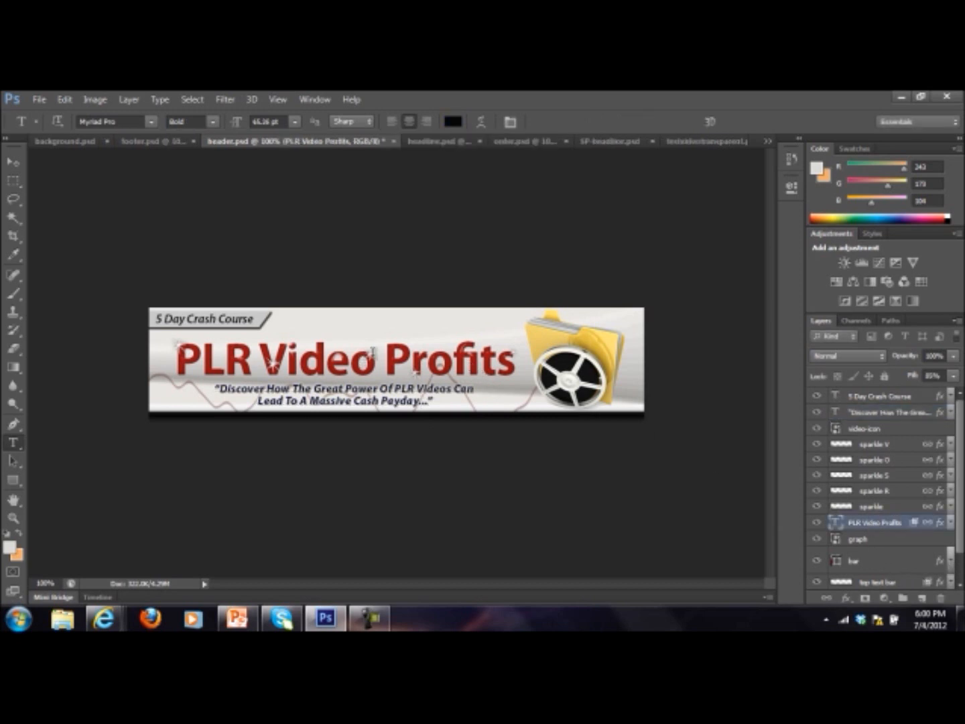
{"action": "left_click_drag", "start_coordinate": [384, 355], "coordinate": [515, 355]}
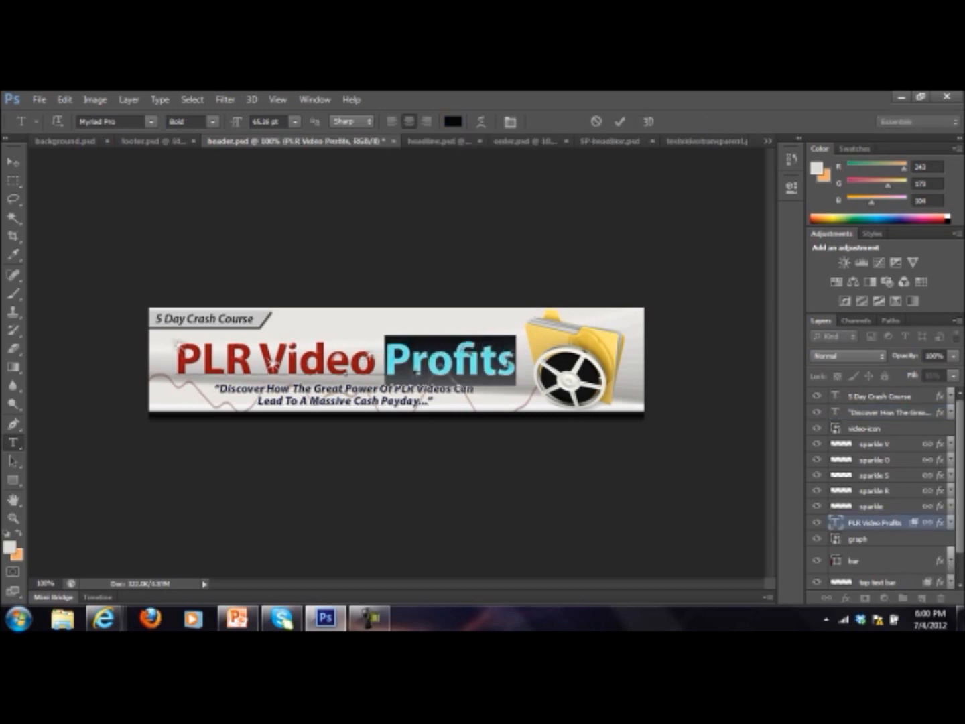
{"action": "type", "text": "Payday"}
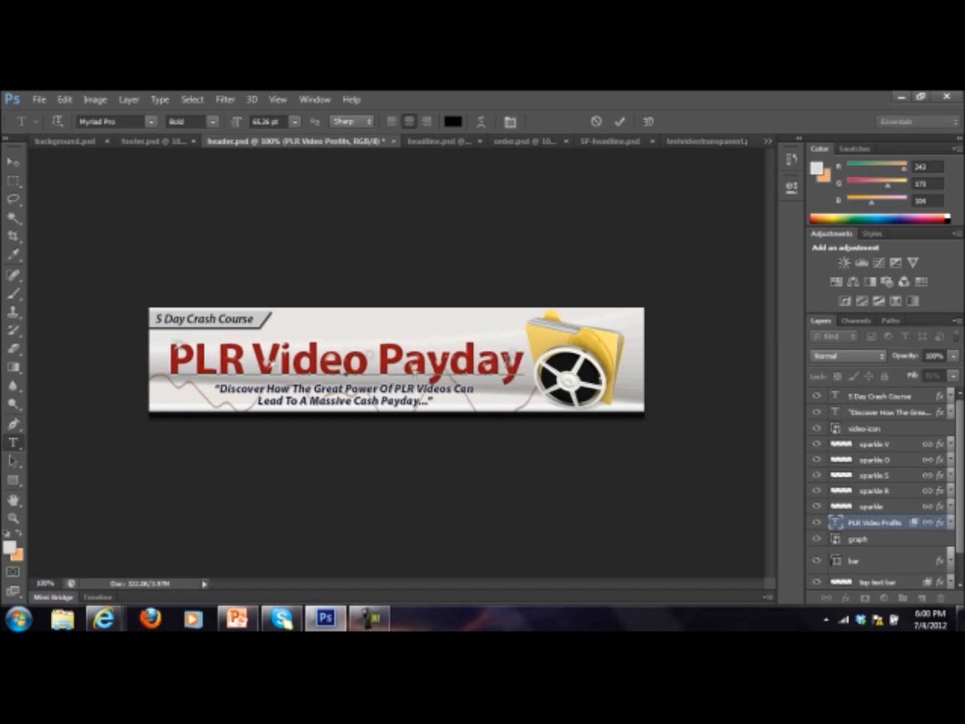
Hide the five sparkle layers above the title in header.psd: sparkle, sparkle R, sparkle S, sparkle O and sparkle V
{"action": "left_click", "coordinate": [817, 506]}
{"action": "left_click", "coordinate": [817, 491]}
{"action": "left_click", "coordinate": [817, 475]}
{"action": "left_click", "coordinate": [817, 459]}
{"action": "left_click", "coordinate": [817, 443]}
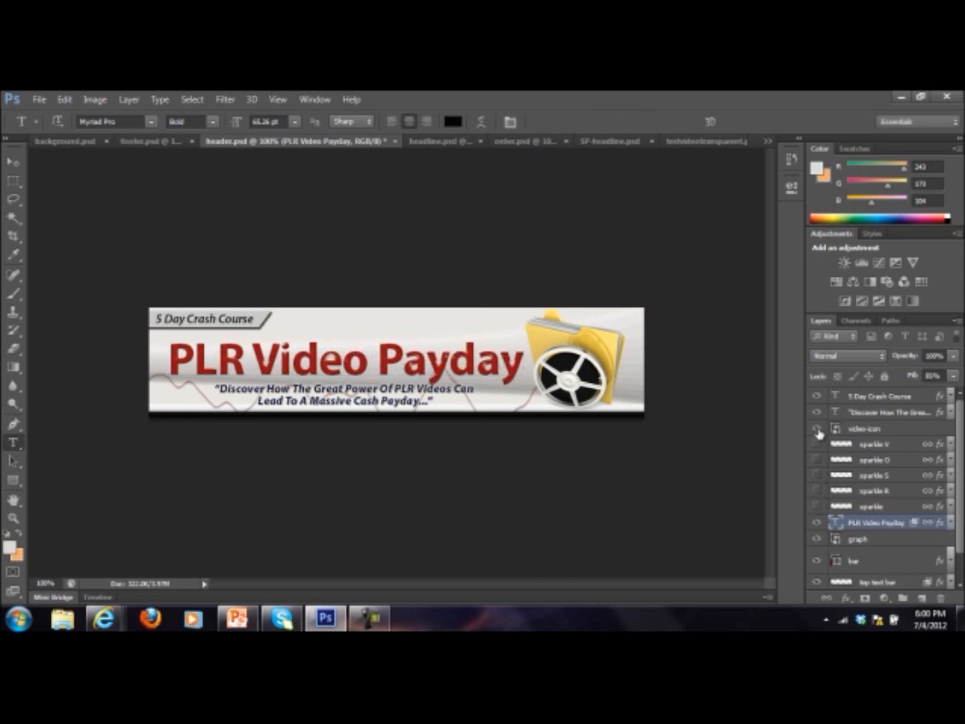
Hide the video-icon layer in header.psd
{"action": "left_click", "coordinate": [817, 429]}
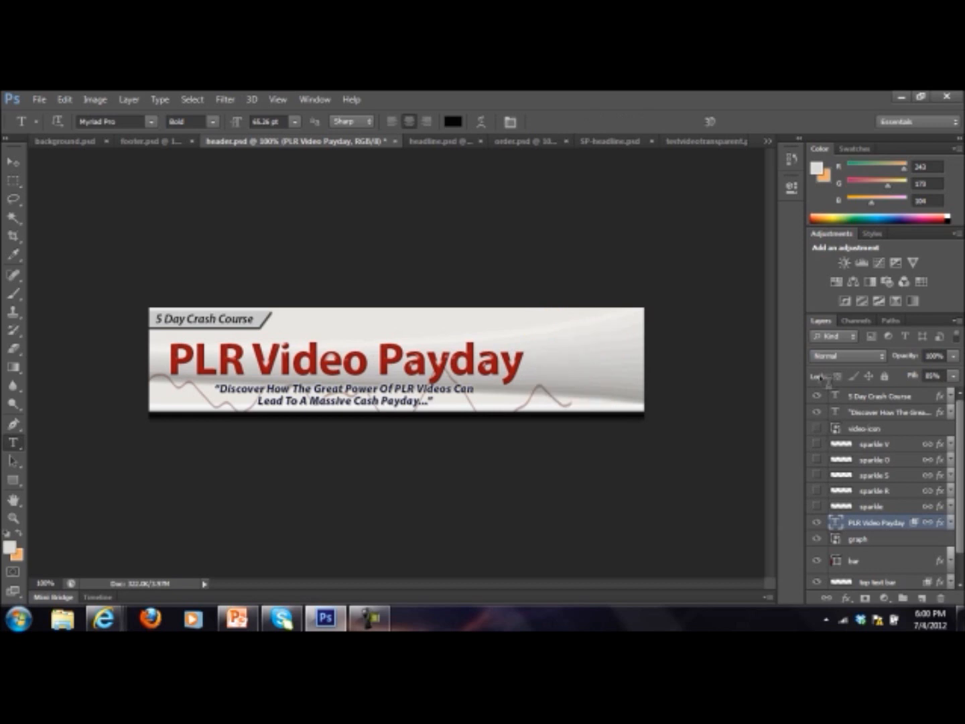
Deselect the clapperboard image in testvideotransparent.psd and resize it to 175 pixels wide with proportions constrained
{"action": "left_click", "coordinate": [687, 145]}
{"action": "left_click", "coordinate": [68, 99]}
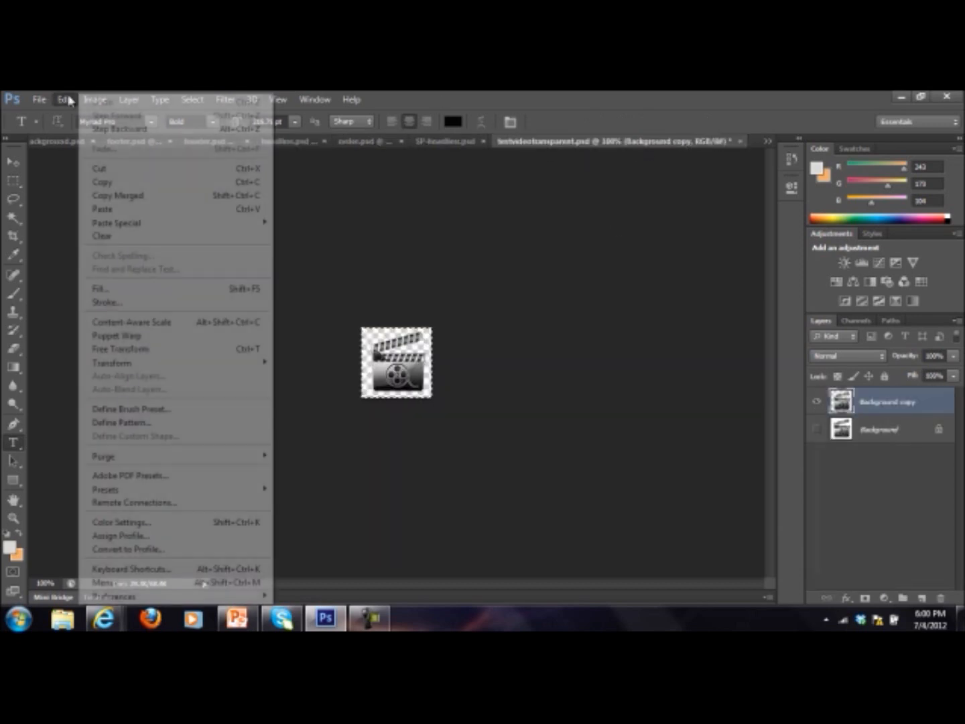
{"action": "left_click", "coordinate": [111, 128]}
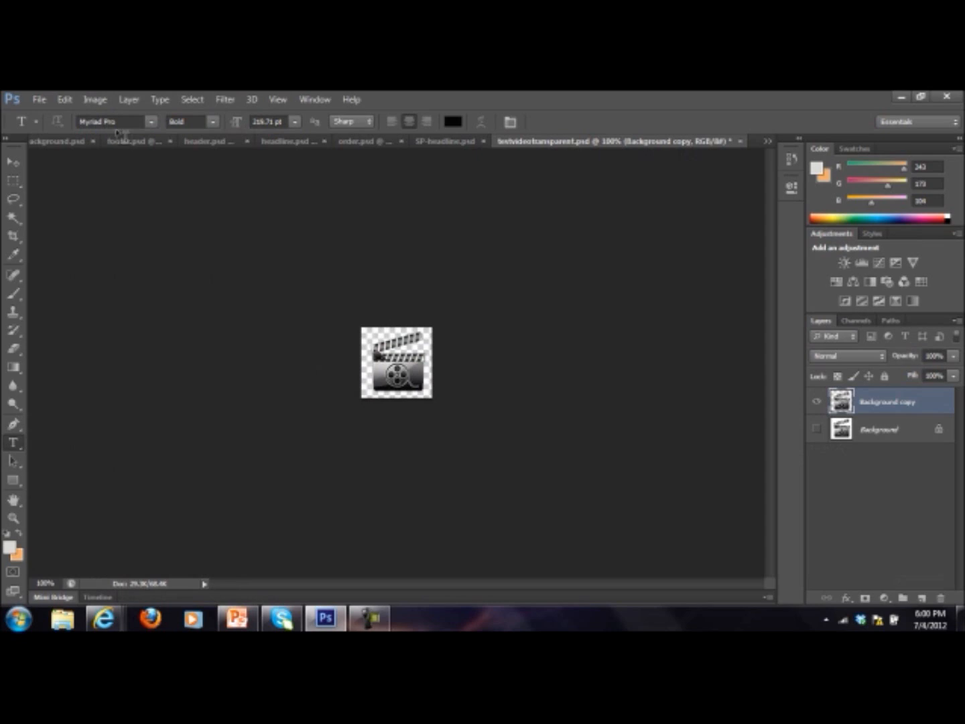
{"action": "left_click", "coordinate": [95, 99]}
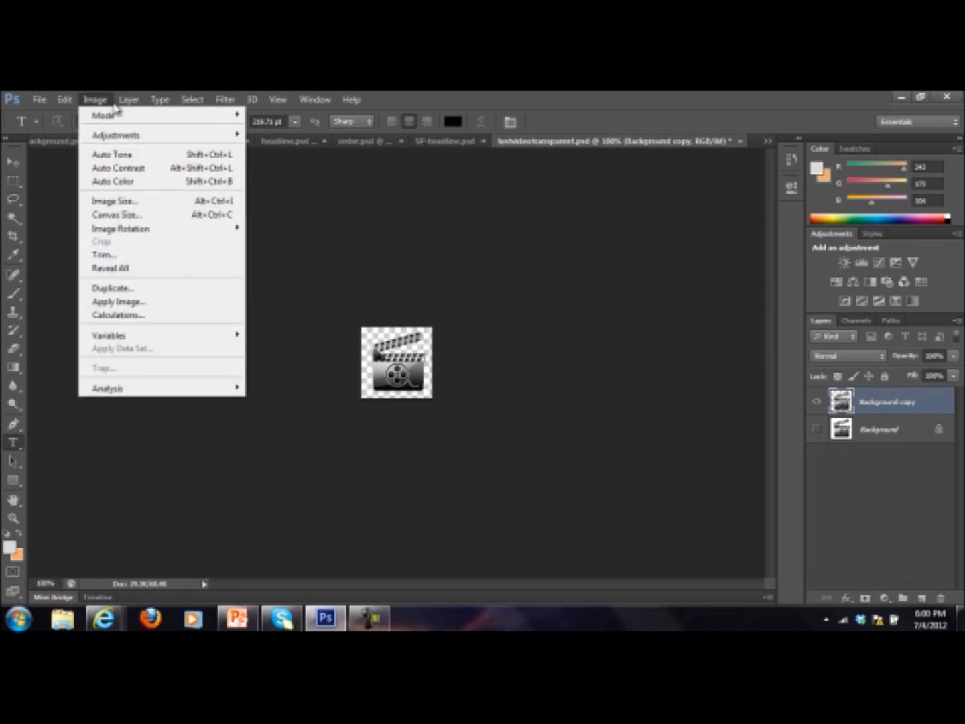
{"action": "left_click", "coordinate": [140, 203]}
{"action": "left_click_drag", "start_coordinate": [420, 230], "coordinate": [350, 227]}
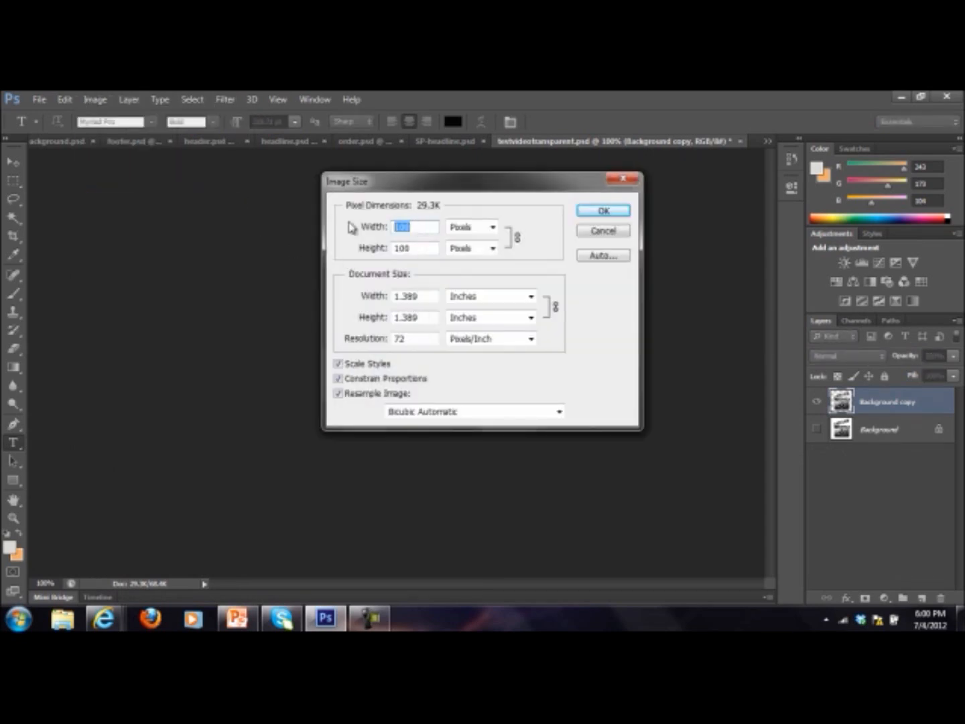
{"action": "type", "text": "175"}
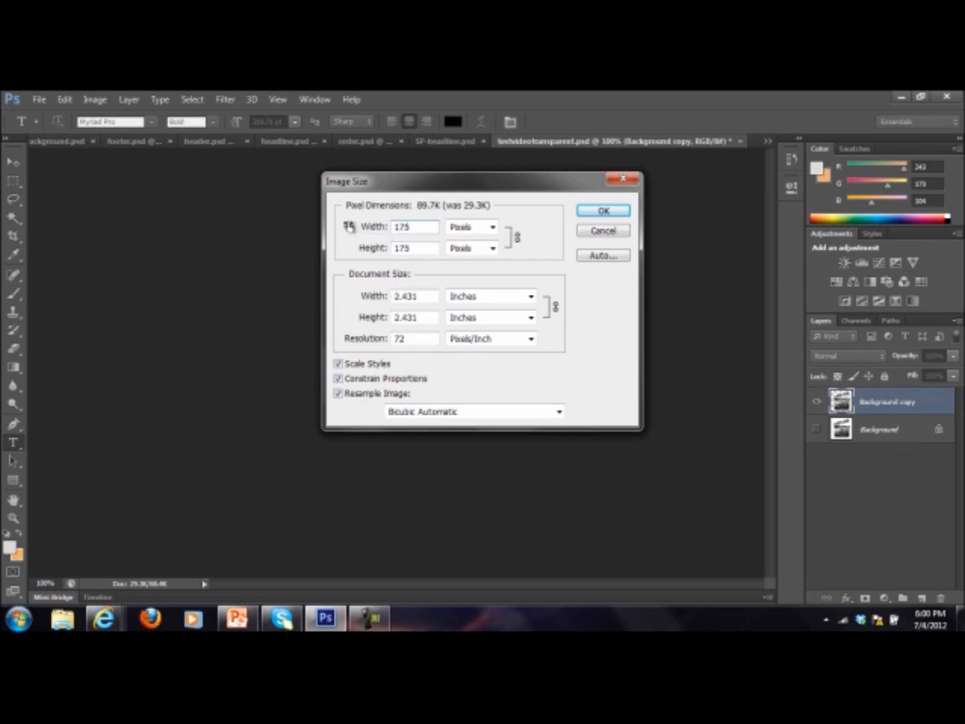
{"action": "left_click", "coordinate": [604, 211]}
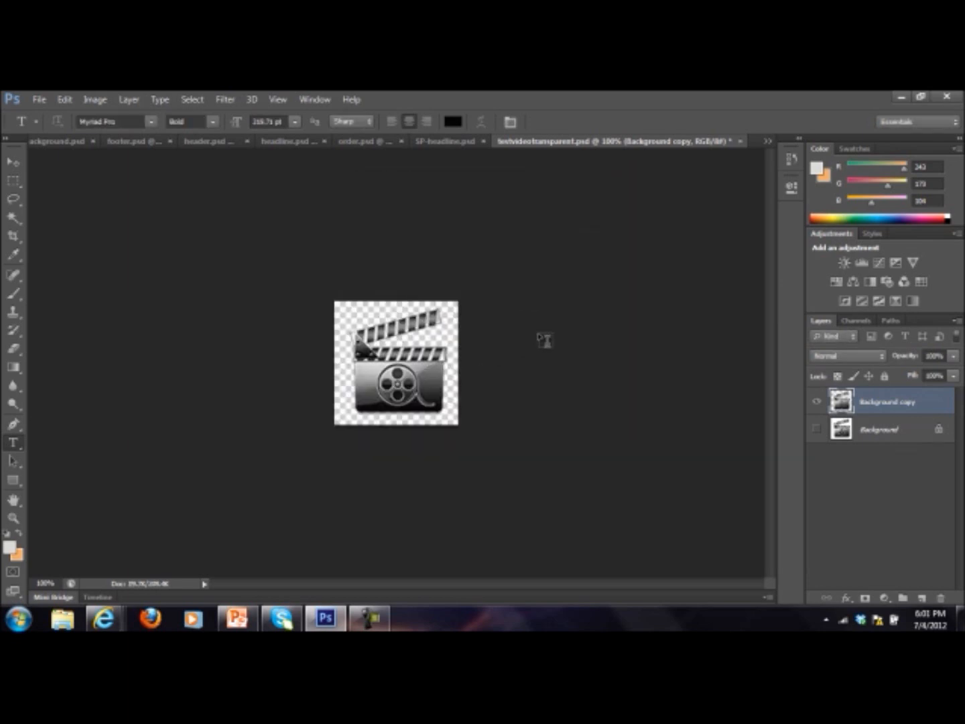
Undo the image resize in testvideotransparent.psd
{"action": "left_click", "coordinate": [95, 102]}
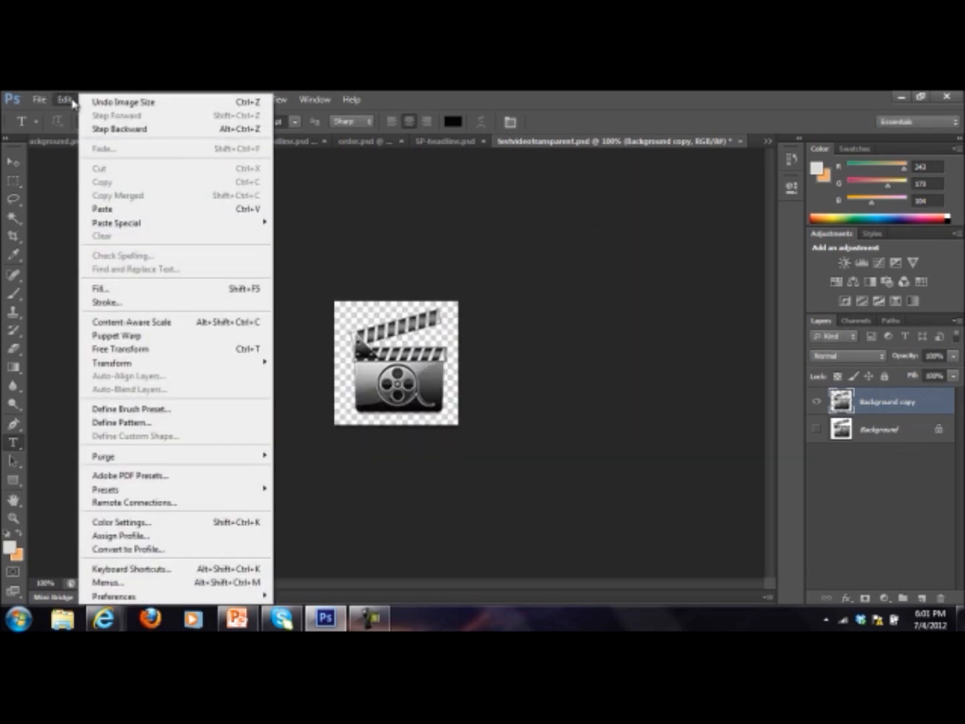
{"action": "left_click", "coordinate": [85, 102]}
{"action": "left_click", "coordinate": [64, 99]}
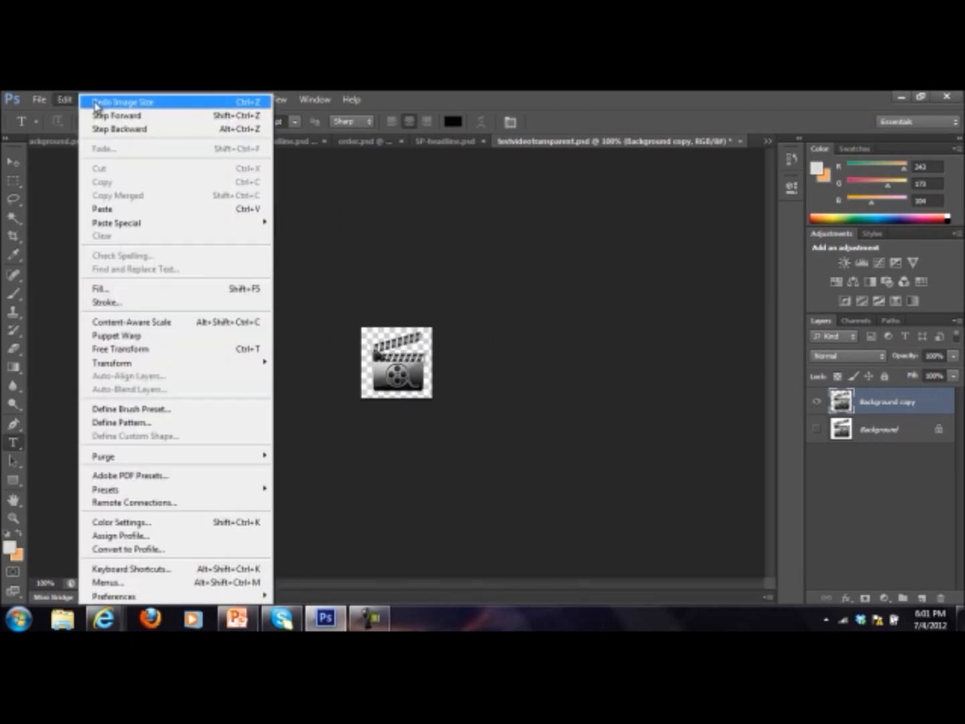
{"action": "left_click", "coordinate": [95, 102]}
{"action": "left_click", "coordinate": [64, 100]}
{"action": "left_click", "coordinate": [95, 102]}
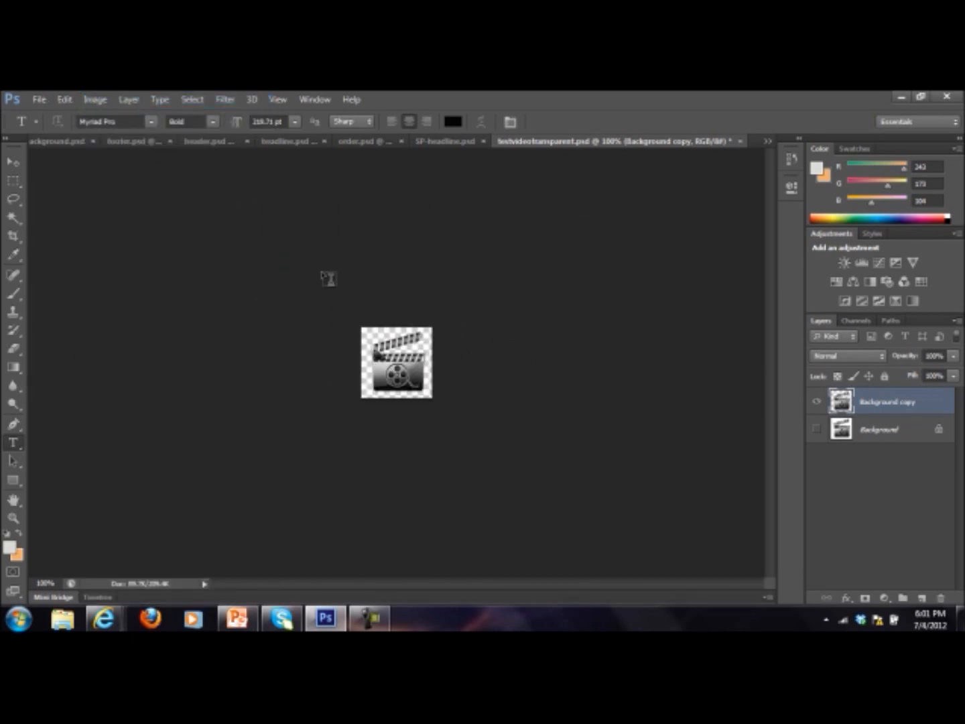
Close testvideotransparent.psd without saving and reopen the PSD version from the Modified PSD folder
{"action": "left_click", "coordinate": [739, 142]}
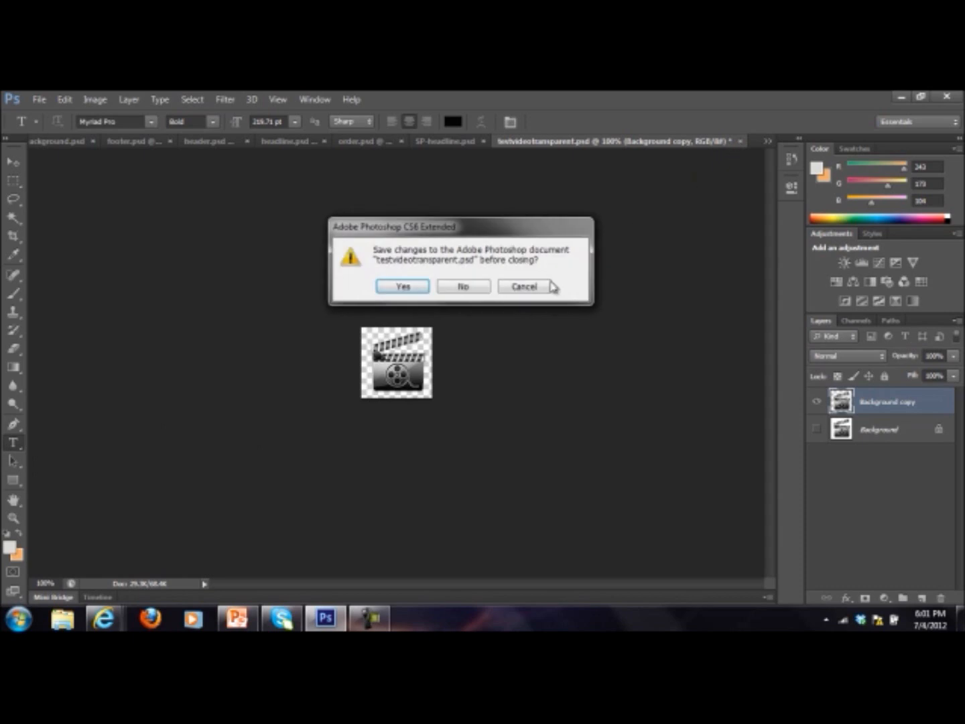
{"action": "left_click", "coordinate": [469, 291]}
{"action": "left_click", "coordinate": [39, 100]}
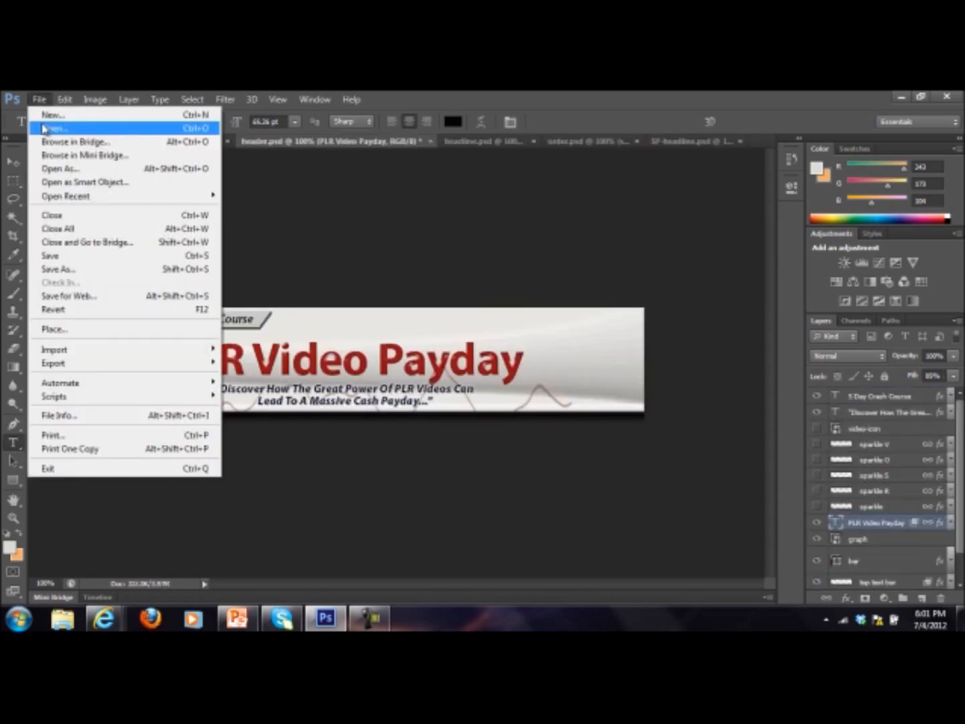
{"action": "left_click", "coordinate": [52, 127]}
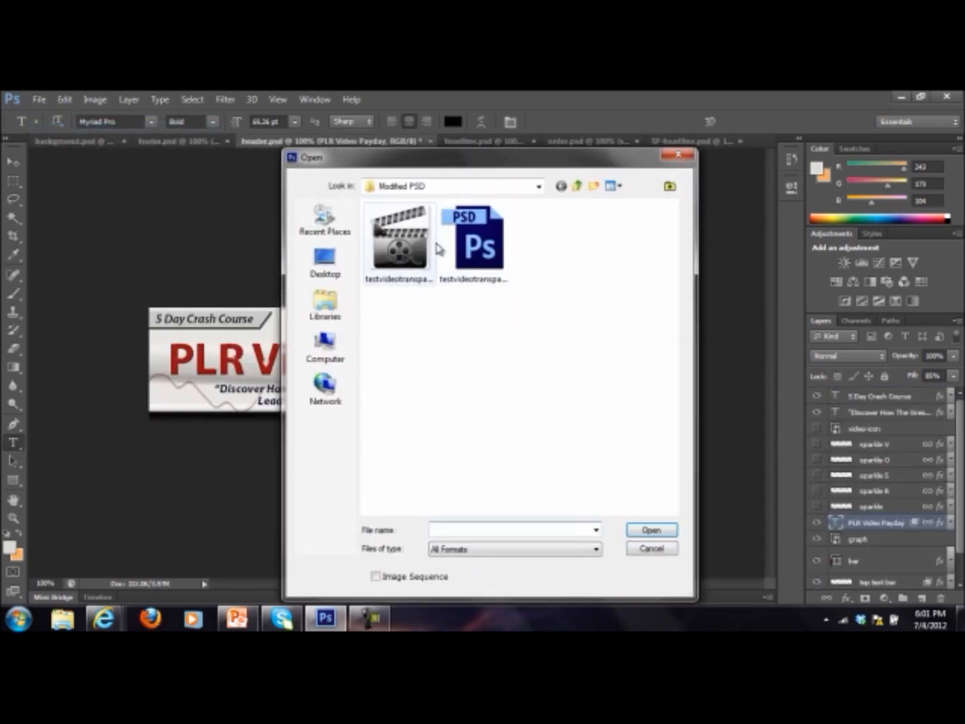
{"action": "double_click", "coordinate": [472, 243]}
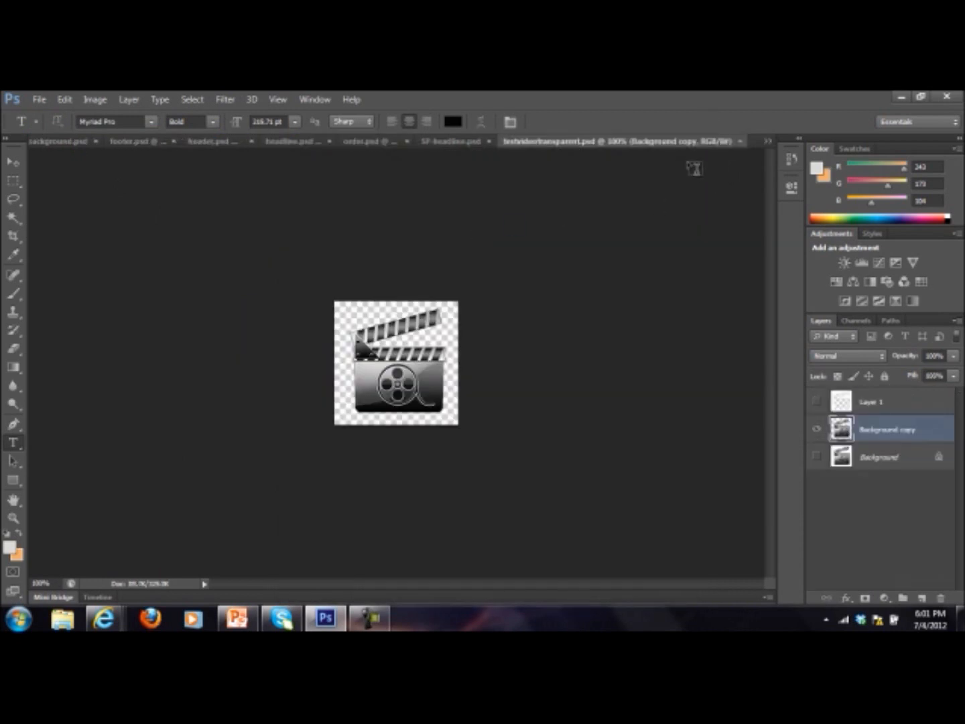
Copy the whole clapperboard image into header.psd and place it at the banner's right end, beside the title
{"action": "key", "text": "ctrl+a"}
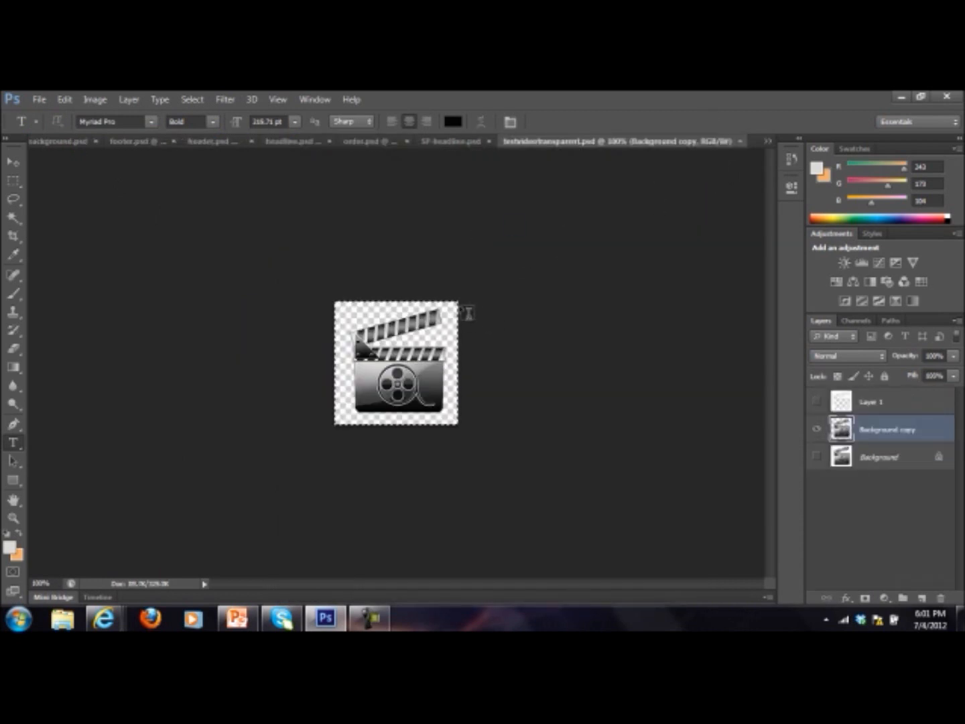
{"action": "left_click", "coordinate": [353, 142]}
{"action": "left_click_drag", "start_coordinate": [262, 142], "coordinate": [188, 144]}
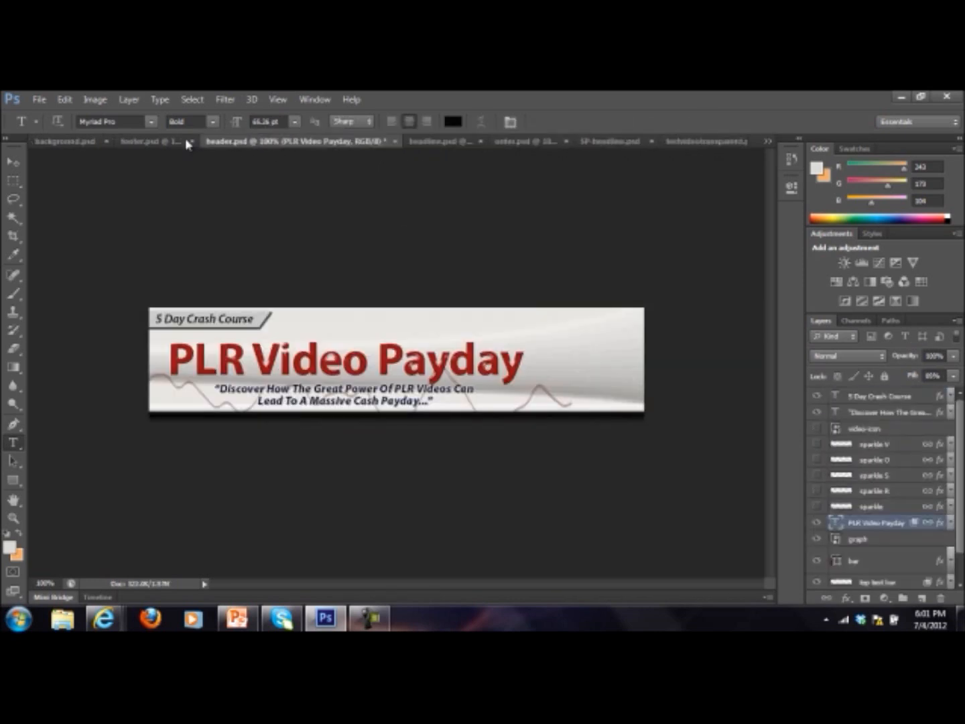
{"action": "key", "text": "ctrl+v"}
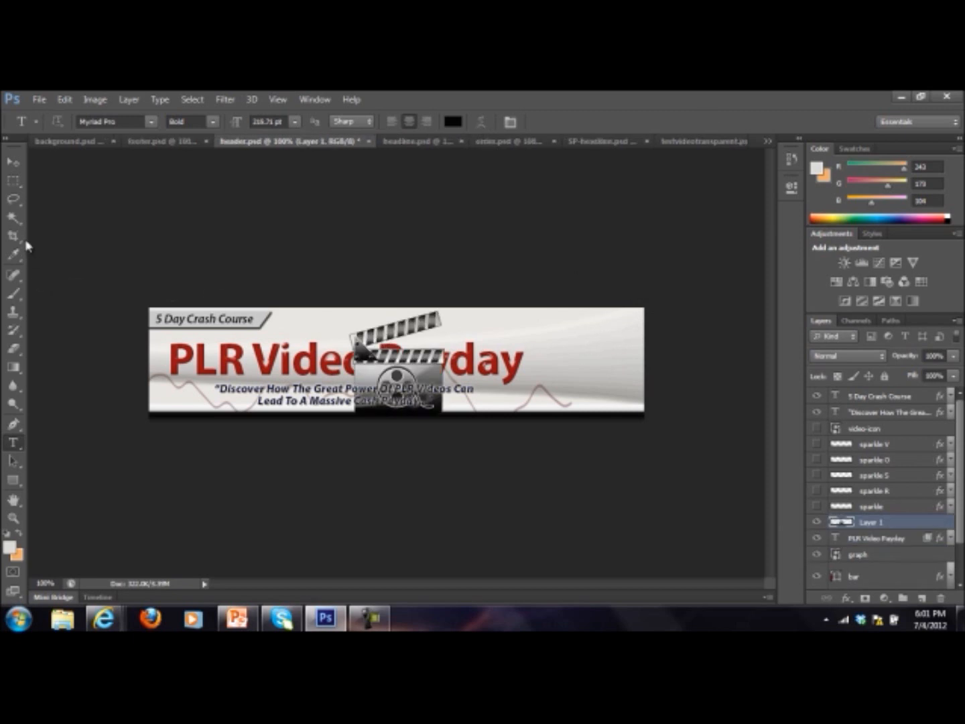
{"action": "left_click", "coordinate": [14, 163]}
{"action": "left_click_drag", "start_coordinate": [375, 341], "coordinate": [576, 335]}
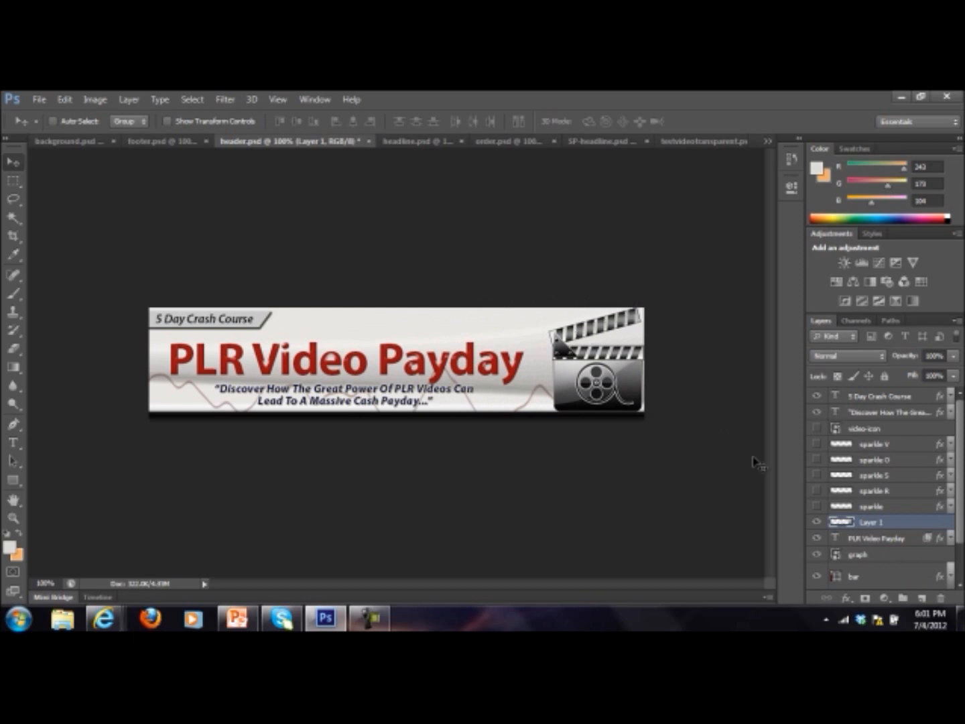
Replace the "5 Day Crash Course" text in the header's corner bar with "Your Money-Making Guide"
{"action": "left_click", "coordinate": [866, 403]}
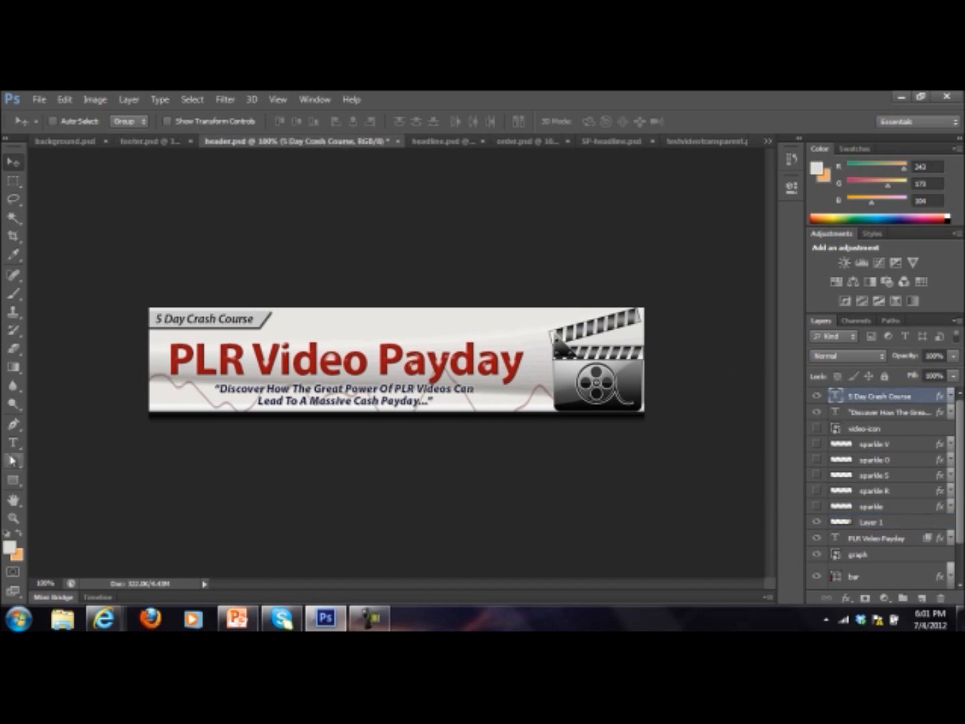
{"action": "left_click", "coordinate": [13, 443]}
{"action": "left_click", "coordinate": [231, 315]}
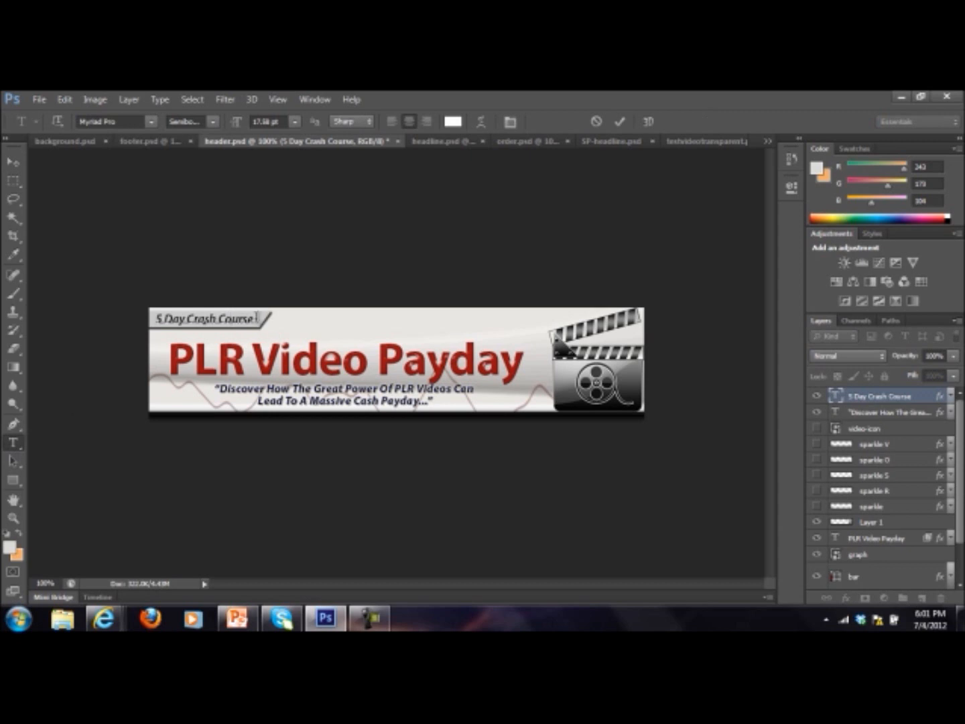
{"action": "left_click_drag", "start_coordinate": [260, 318], "coordinate": [159, 319]}
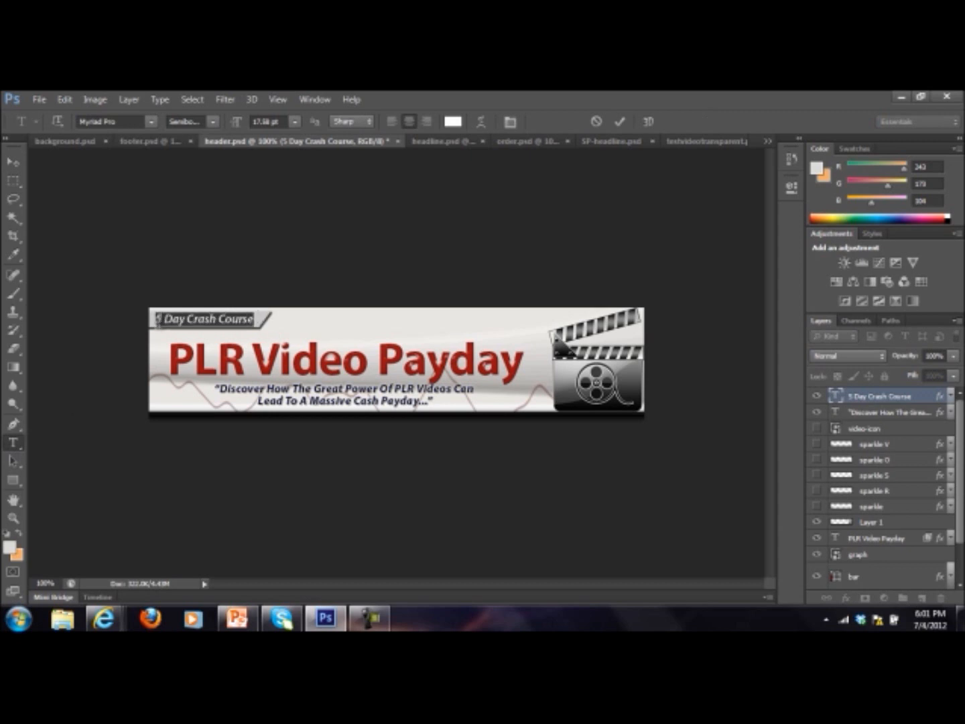
{"action": "left_click", "coordinate": [159, 320]}
{"action": "key", "text": "ctrl+a"}
{"action": "type", "text": "Your"}
{"action": "type", "text": " Money"}
{"action": "type", "text": "-Making g"}
{"action": "key", "text": "BackSpace"}
{"action": "type", "text": "Guid"}
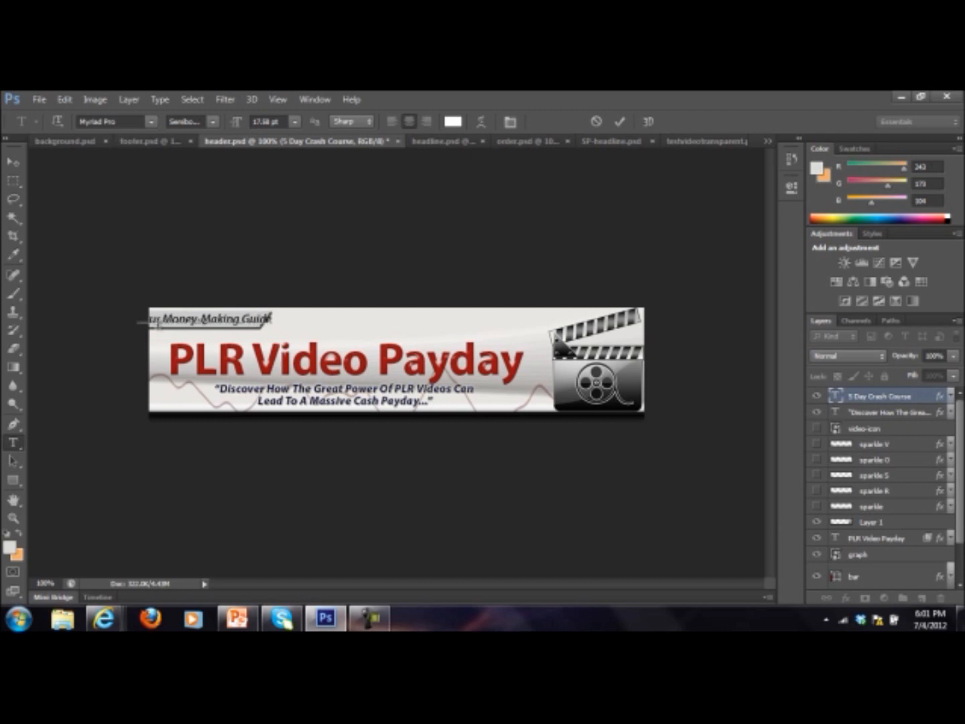
Set the font size of the whole "Your Money-Making Guide" text to 14 pt
{"action": "key", "text": "ctrl+a"}
{"action": "left_click", "coordinate": [295, 122]}
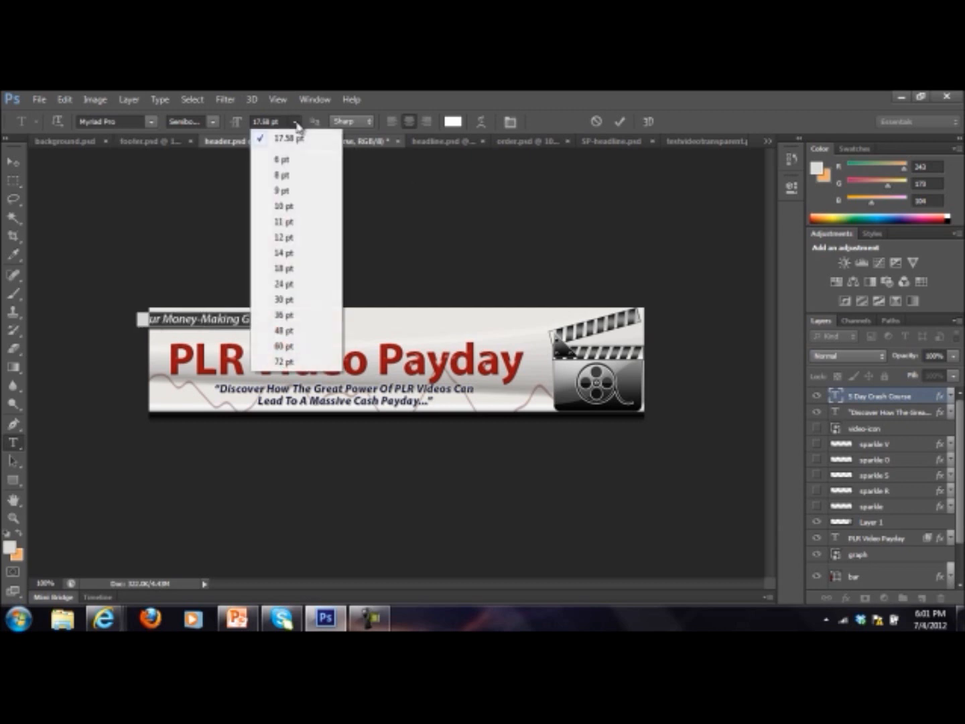
{"action": "left_click", "coordinate": [286, 253]}
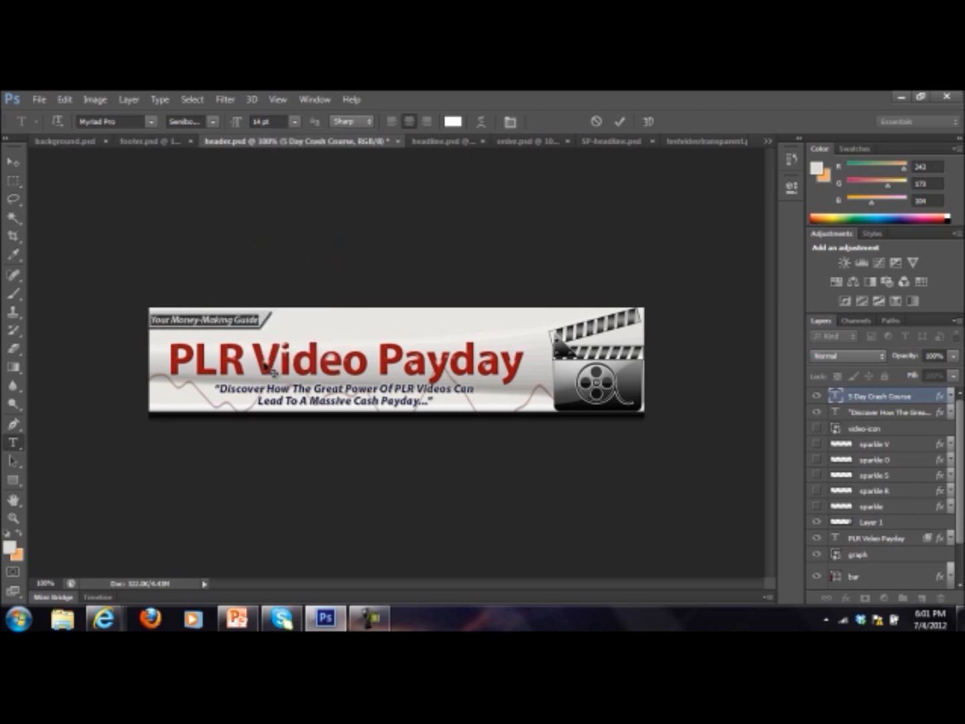
{"action": "left_click", "coordinate": [248, 321]}
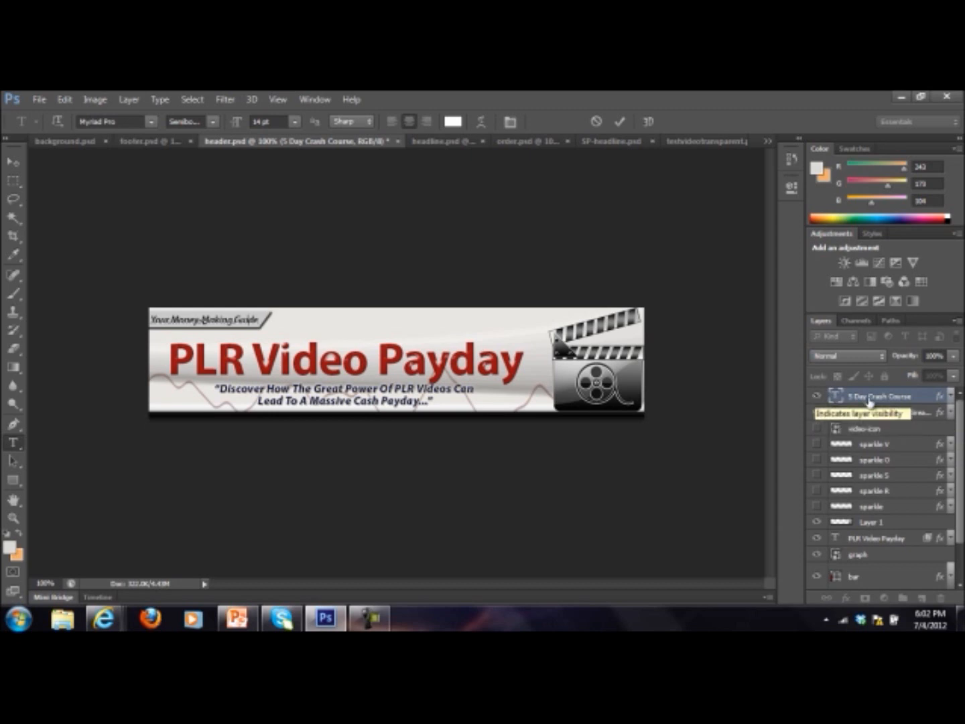
Hide all visible header layers above Background, including texture, bars, graph, clapperboard, title, tagline and corner text
{"action": "scroll", "coordinate": [935, 502], "scroll_direction": "down", "scroll_amount": 3}
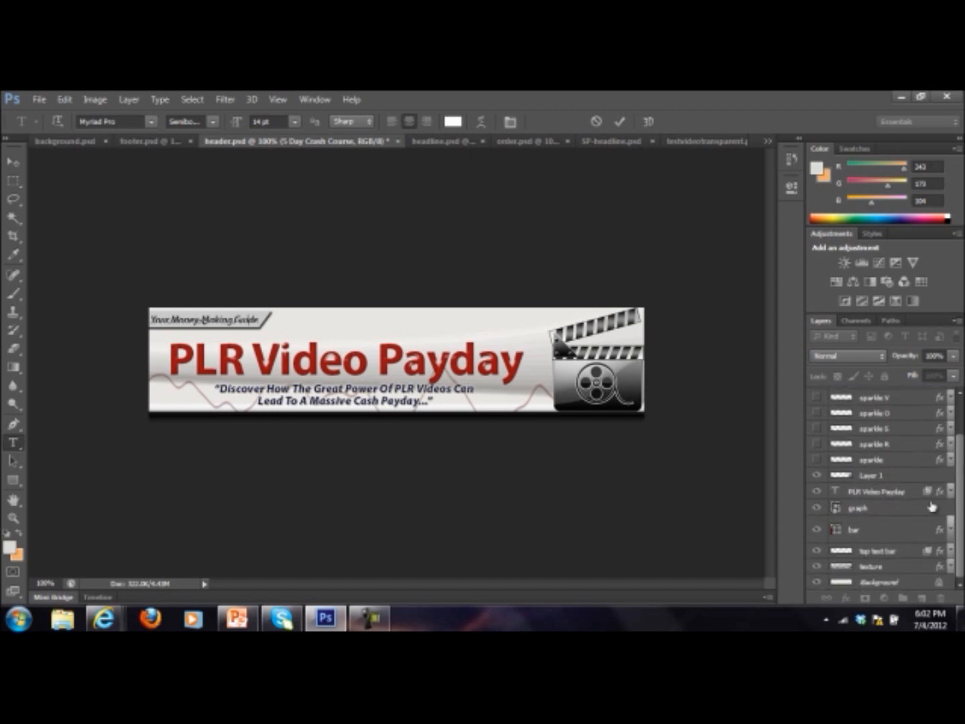
{"action": "left_click", "coordinate": [818, 569]}
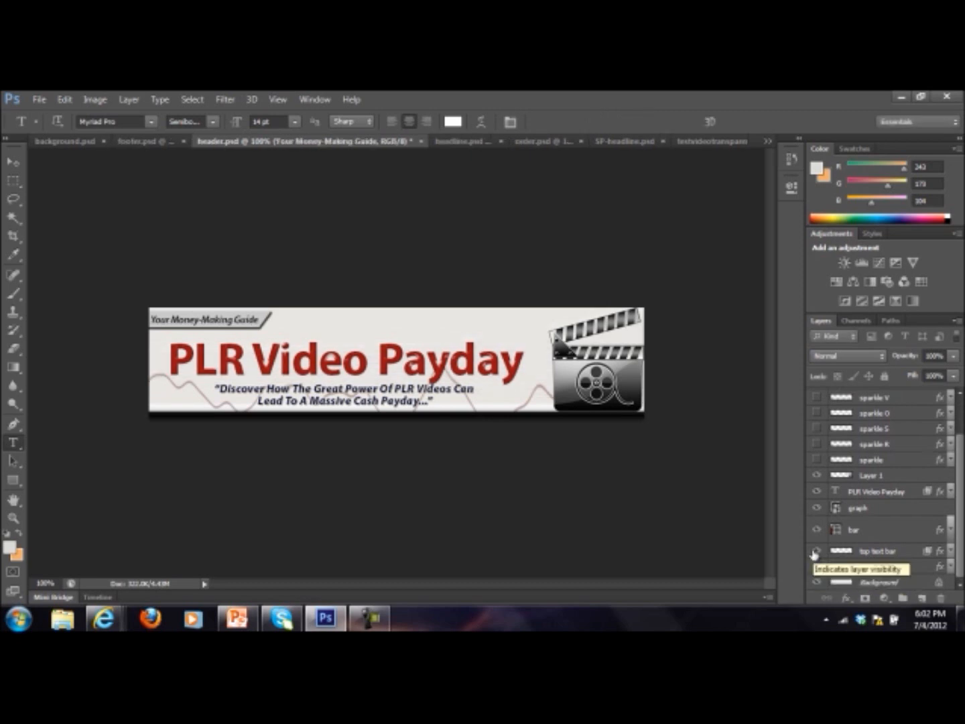
{"action": "left_click", "coordinate": [817, 551]}
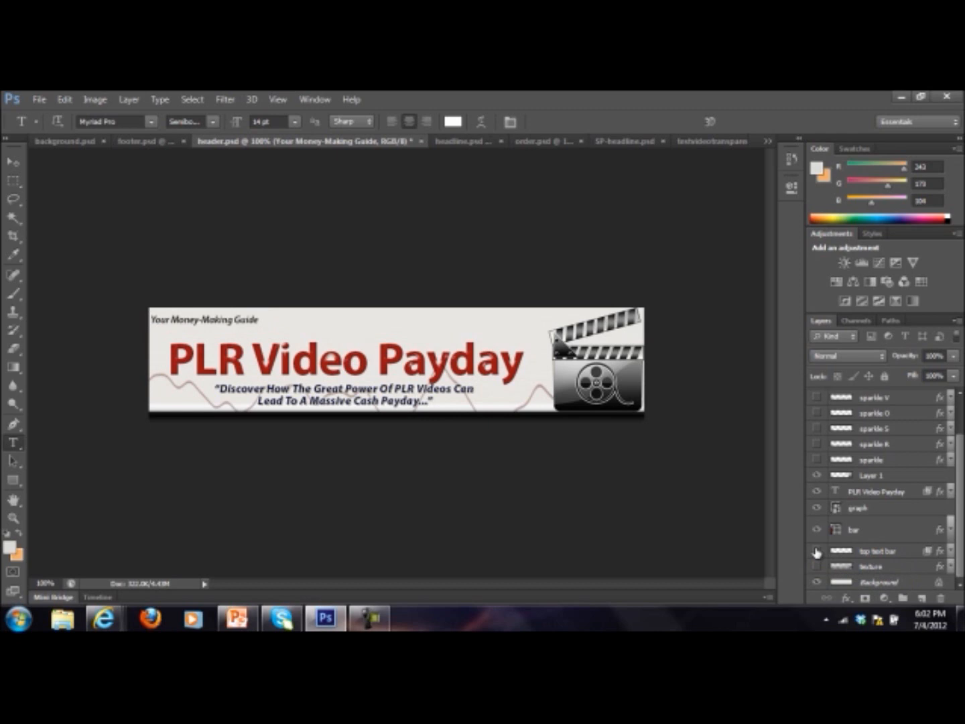
{"action": "left_click", "coordinate": [816, 529]}
{"action": "left_click", "coordinate": [817, 507]}
{"action": "left_click", "coordinate": [816, 492]}
{"action": "left_click", "coordinate": [817, 475]}
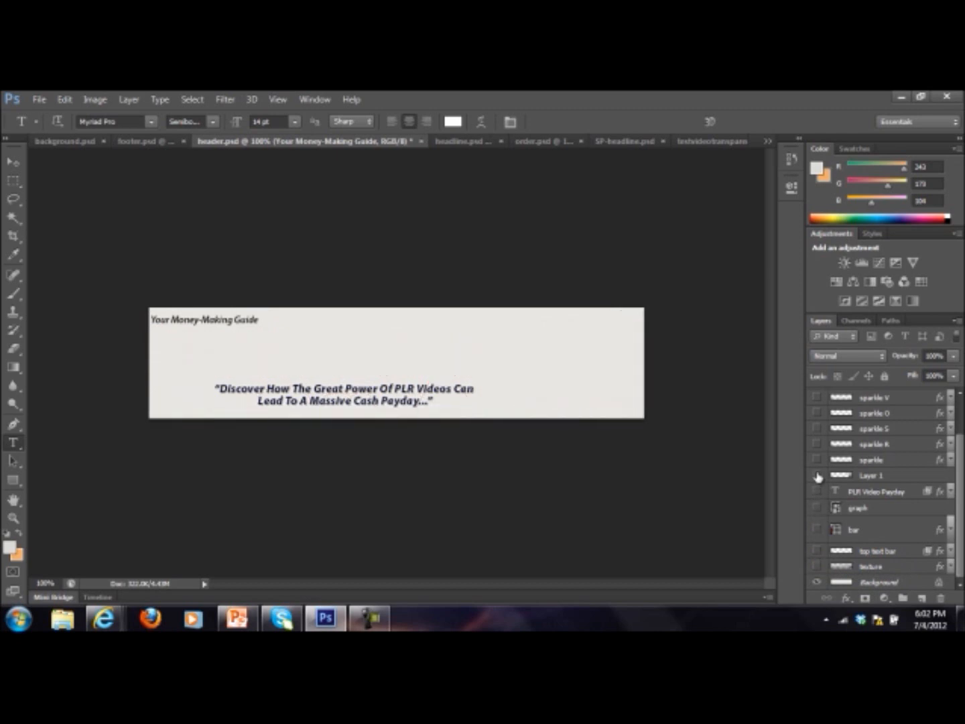
{"action": "scroll", "coordinate": [959, 539], "scroll_direction": "up", "scroll_amount": 3}
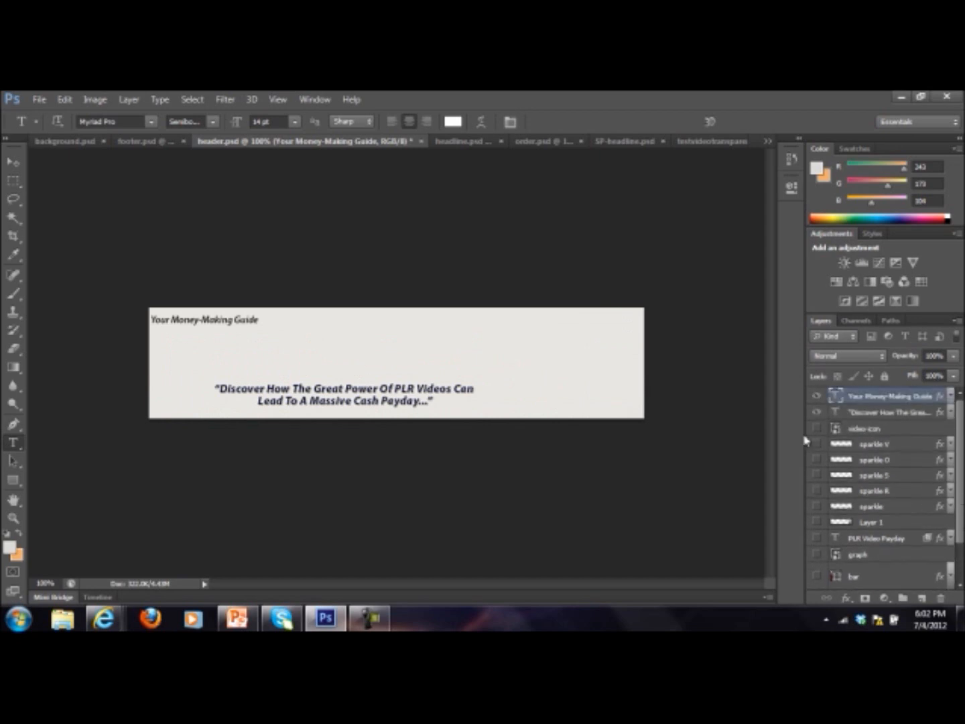
{"action": "left_click", "coordinate": [815, 413]}
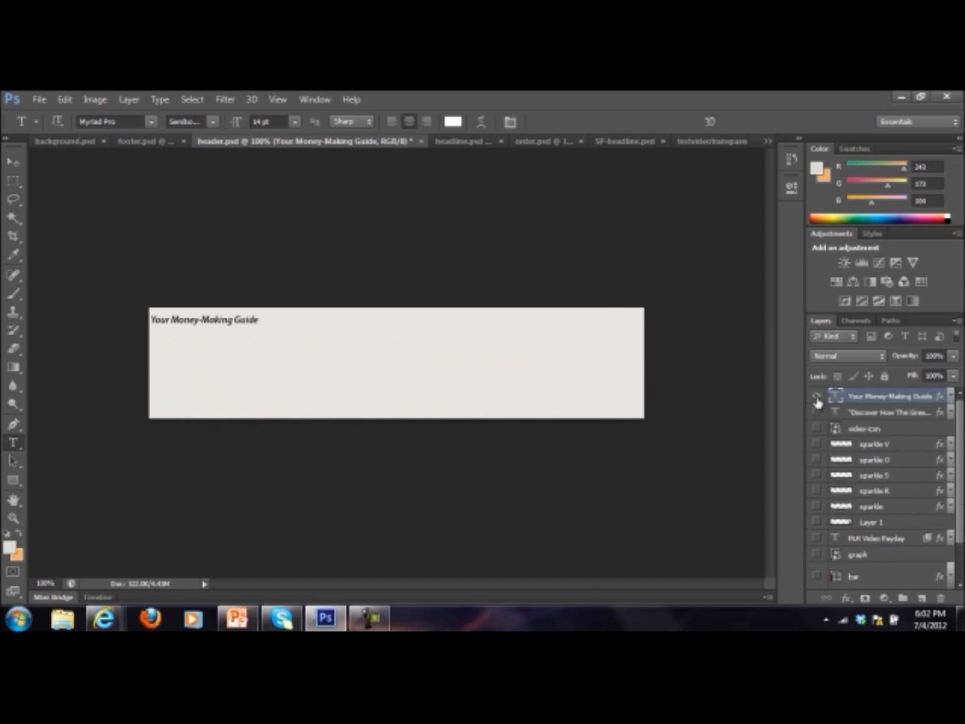
{"action": "left_click", "coordinate": [817, 398]}
Fill the header's Background layer with a horizontal linear gradient from light grey at the left to orange at the right
{"action": "left_click", "coordinate": [11, 368]}
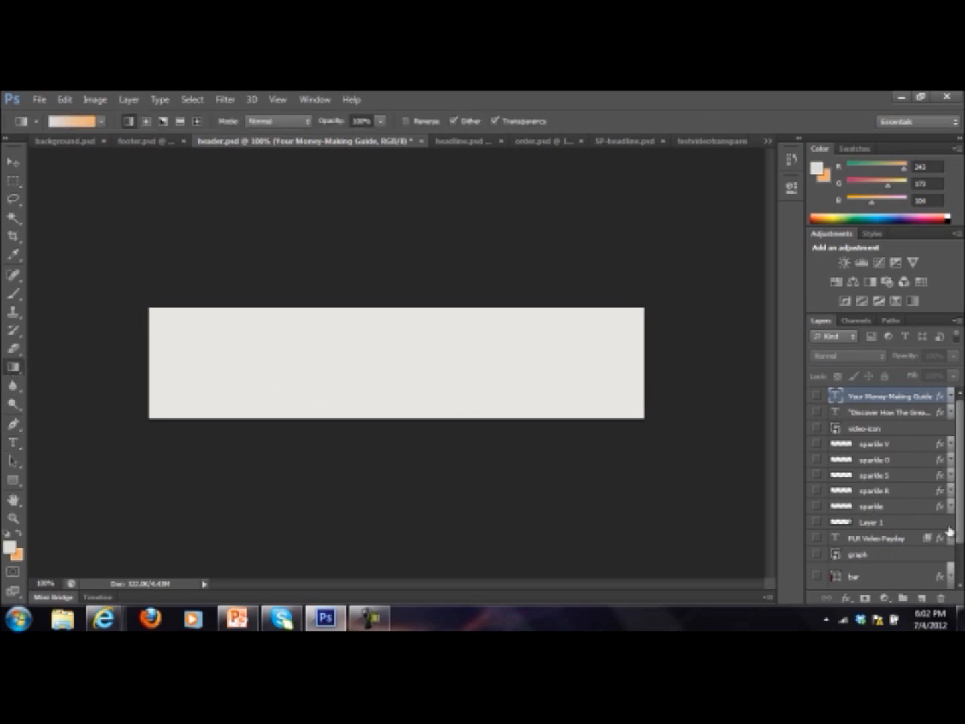
{"action": "scroll", "coordinate": [961, 497], "scroll_direction": "down", "scroll_amount": 2}
{"action": "left_click", "coordinate": [898, 583]}
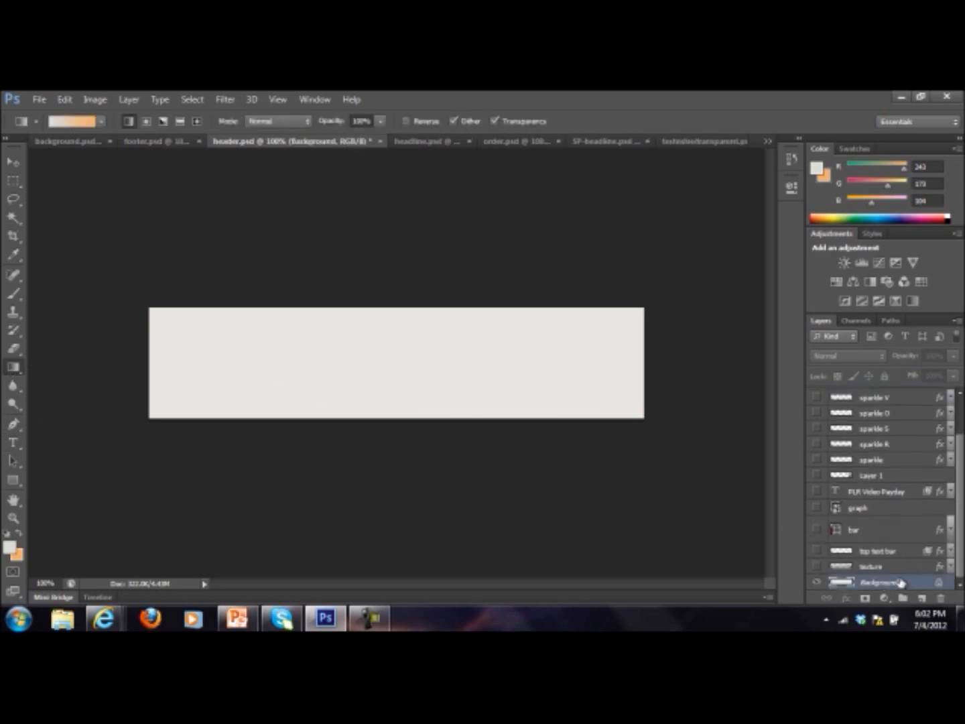
{"action": "scroll", "coordinate": [961, 536], "scroll_direction": "up", "scroll_amount": 2}
{"action": "scroll", "coordinate": [962, 536], "scroll_direction": "down", "scroll_amount": 2}
{"action": "left_click_drag", "start_coordinate": [83, 359], "coordinate": [642, 354]}
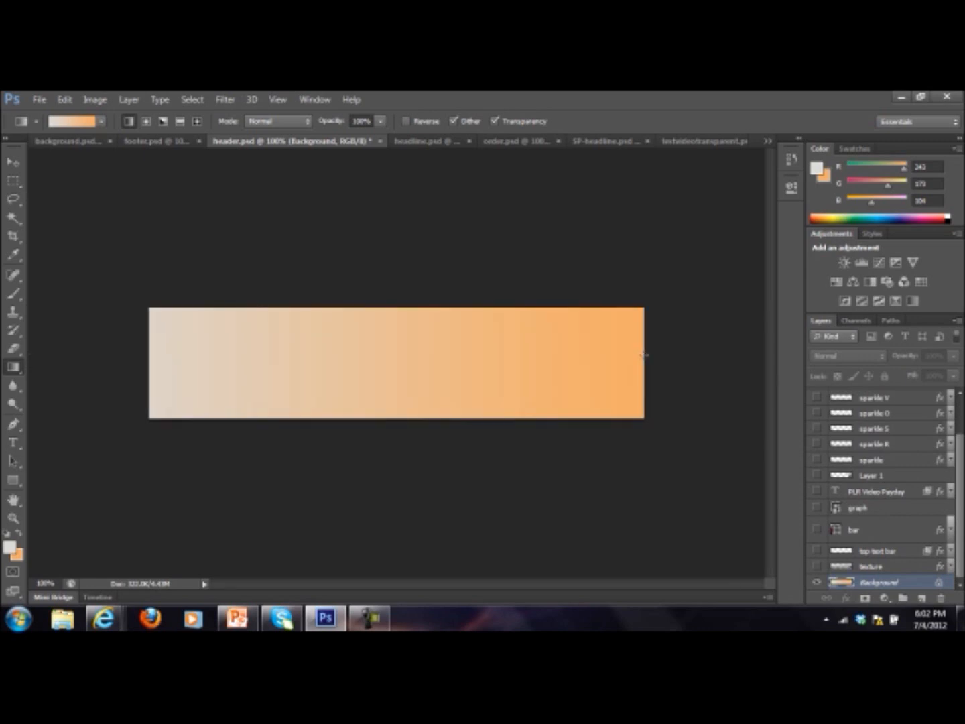
Show the header's texture, bars, PLR Video Payday title, Layer 1 clapperboard, tagline and corner text again, leaving the graph, video-icon and sparkles hidden
{"action": "left_click", "coordinate": [816, 567]}
{"action": "left_click", "coordinate": [817, 550]}
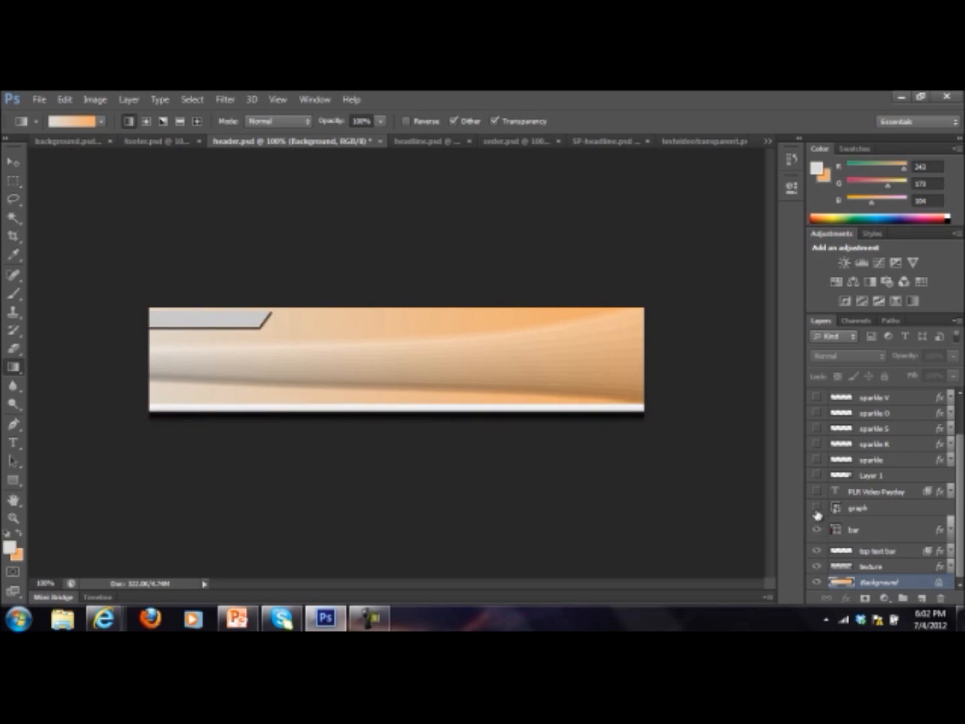
{"action": "left_click", "coordinate": [817, 510]}
{"action": "left_click", "coordinate": [817, 508]}
{"action": "left_click", "coordinate": [818, 491]}
{"action": "left_click_drag", "start_coordinate": [960, 488], "coordinate": [959, 444]}
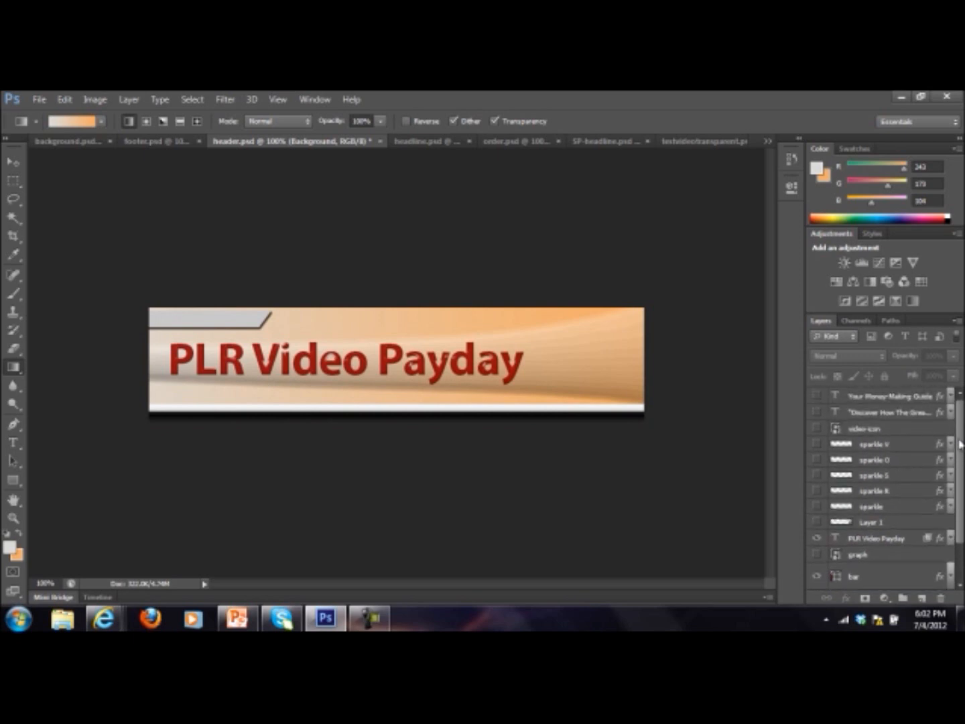
{"action": "left_click", "coordinate": [816, 523]}
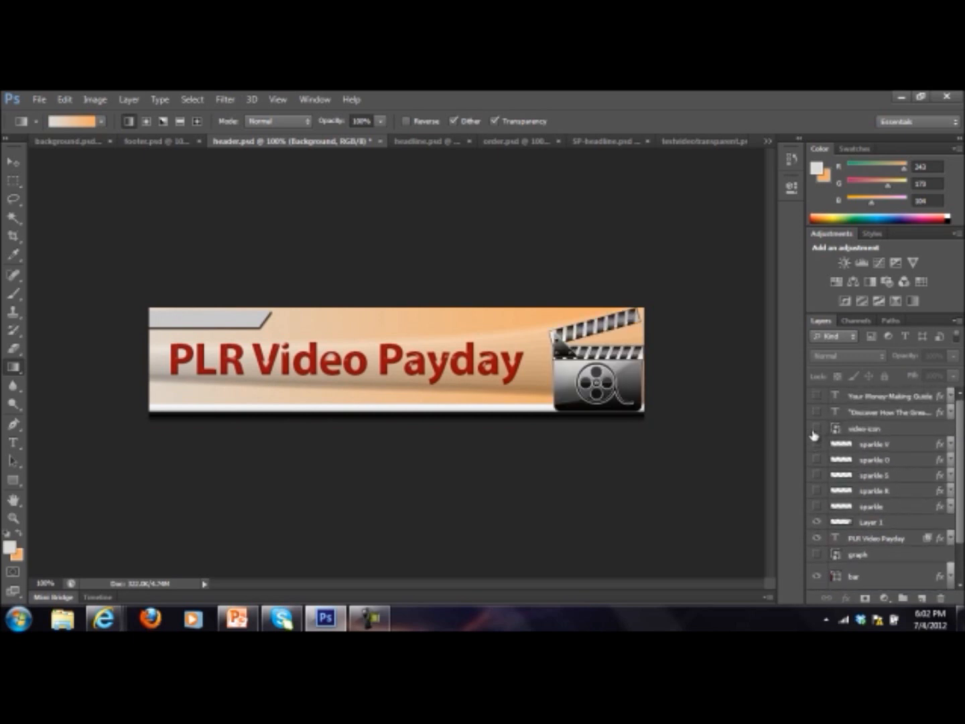
{"action": "left_click", "coordinate": [818, 412]}
{"action": "left_click", "coordinate": [817, 396]}
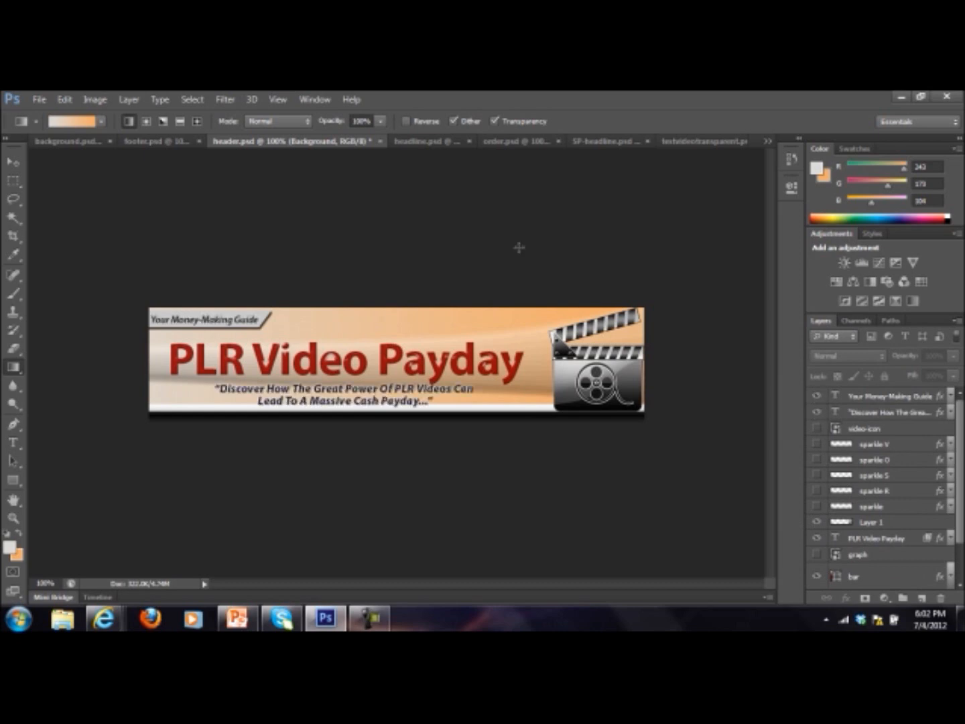
In headline.psd, replace "Discover How To Use" in the first headline line with "Get Ready To Build A", keeping the opening quotation mark
{"action": "left_click", "coordinate": [413, 142]}
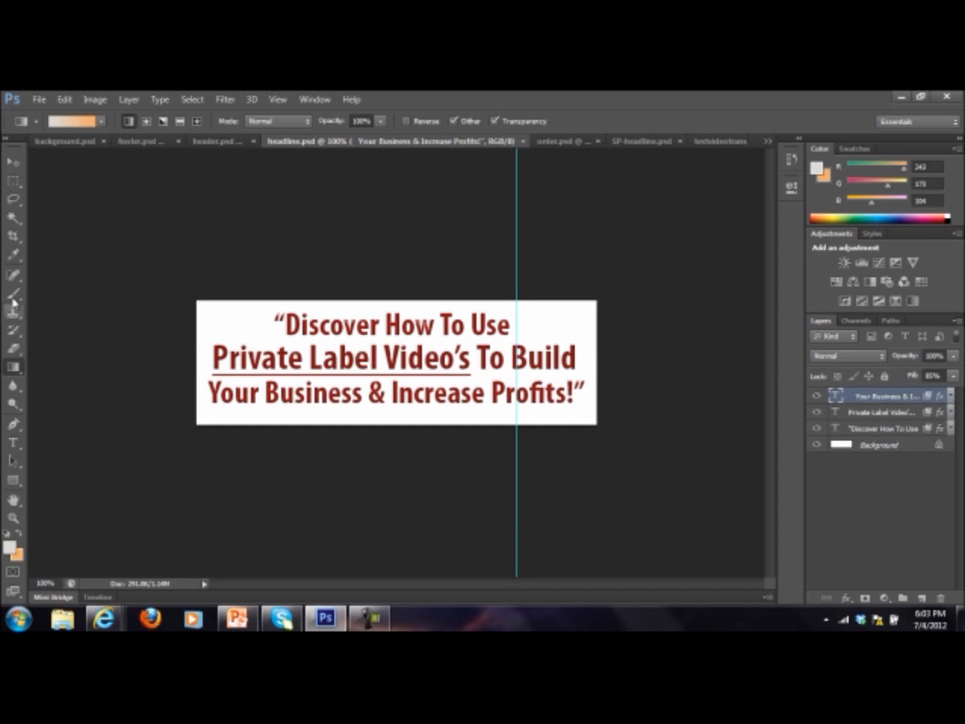
{"action": "left_click", "coordinate": [14, 442]}
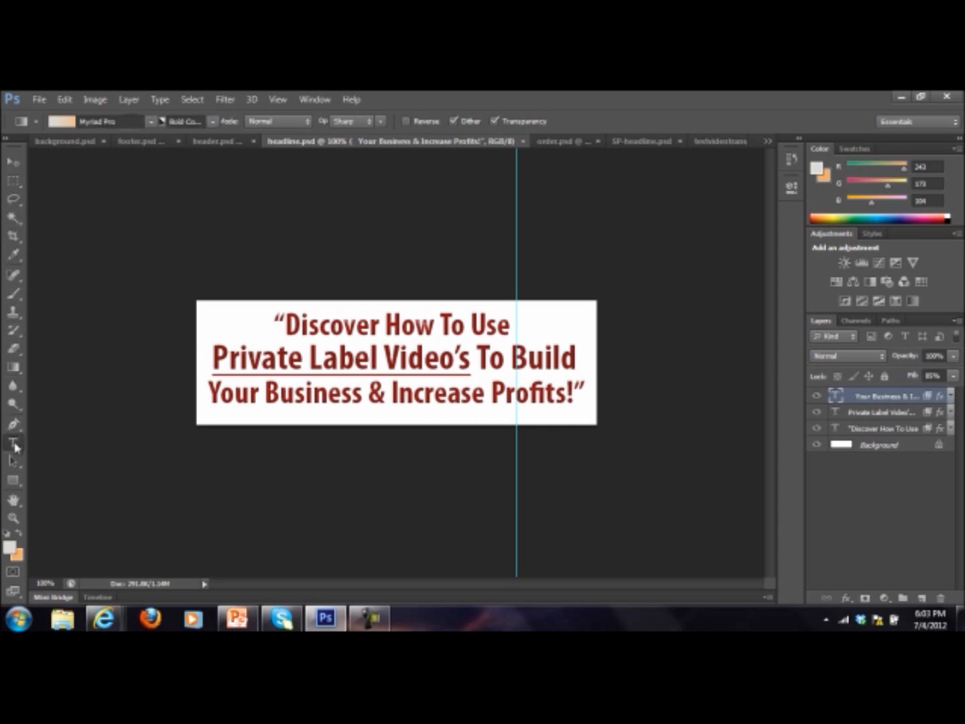
{"action": "left_click", "coordinate": [490, 340]}
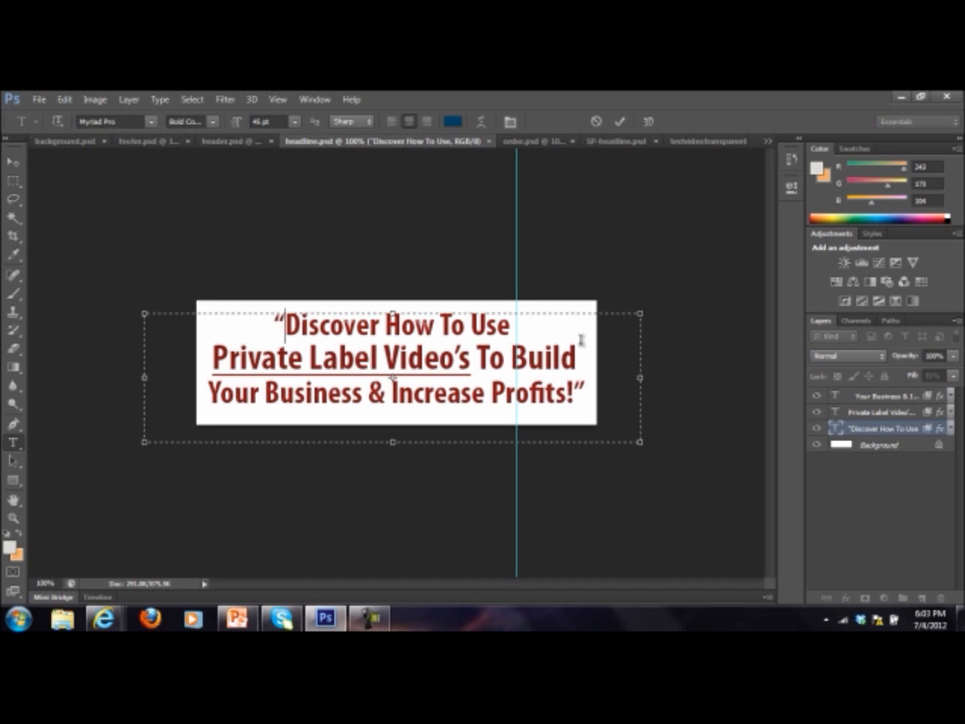
{"action": "left_click_drag", "start_coordinate": [285, 327], "coordinate": [513, 328]}
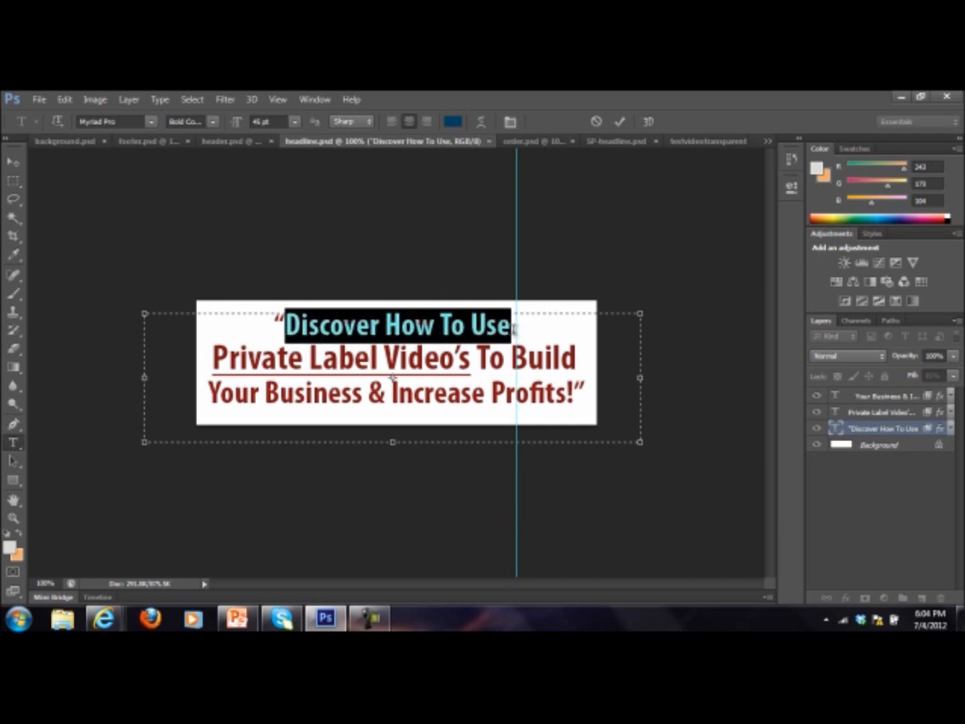
{"action": "type", "text": "Gr"}
{"action": "key", "text": "BackSpace"}
{"action": "type", "text": "et"}
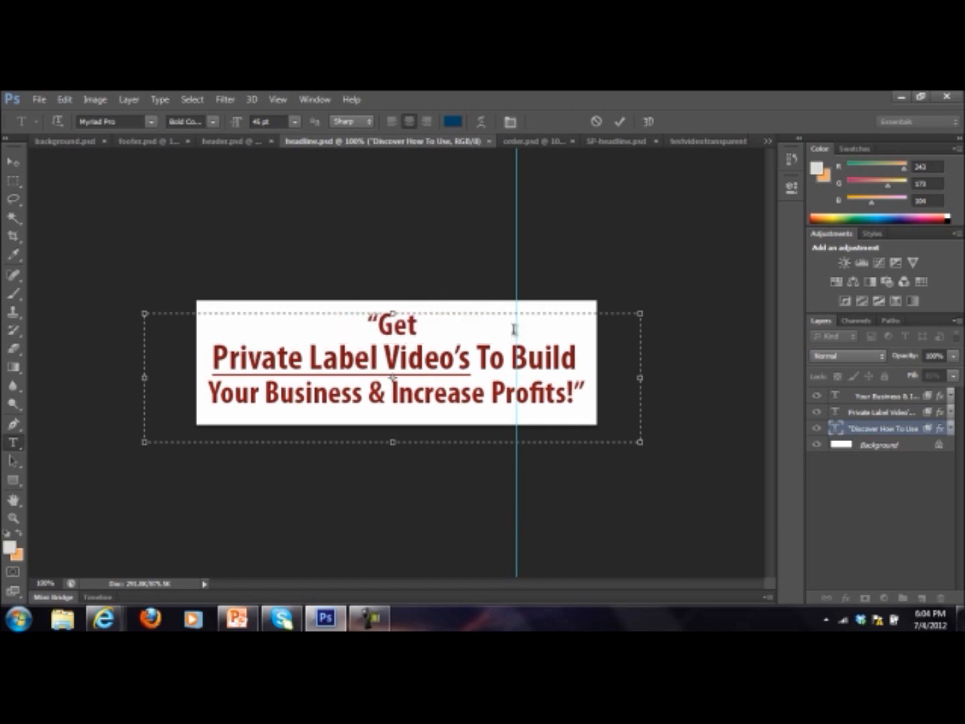
{"action": "type", "text": " Ready To B"}
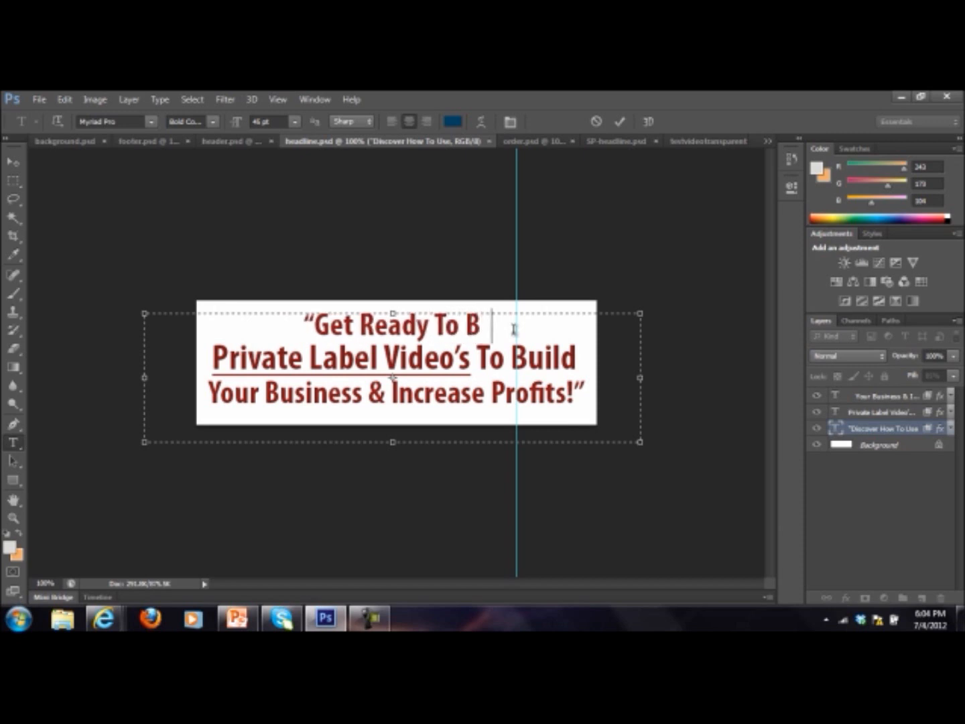
{"action": "type", "text": "uild A"}
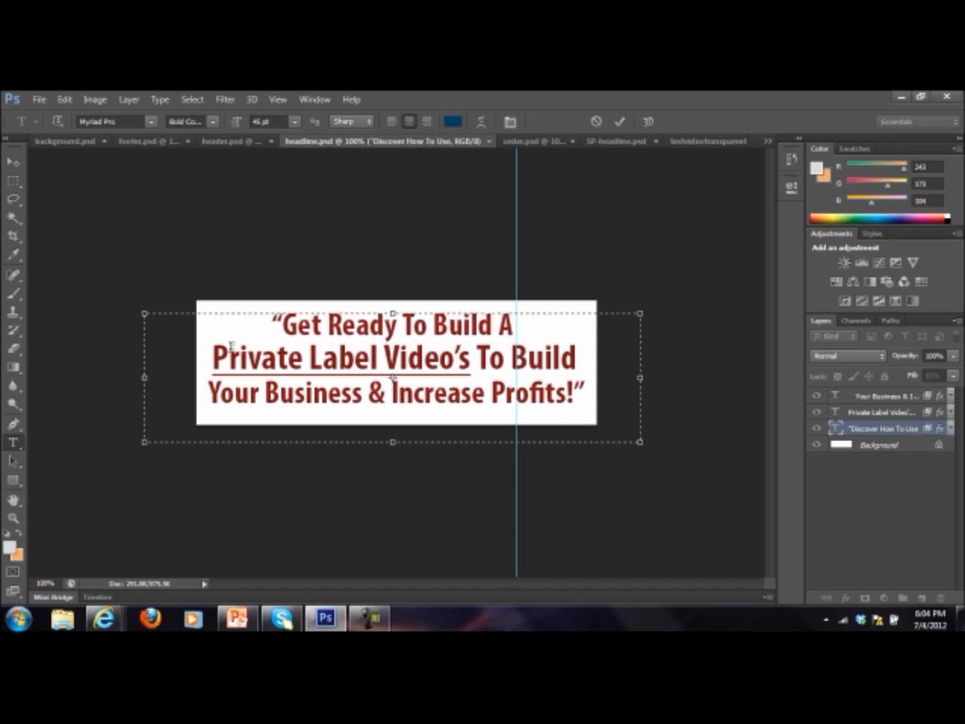
{"action": "left_click_drag", "start_coordinate": [221, 358], "coordinate": [466, 367]}
{"action": "left_click", "coordinate": [297, 364]}
{"action": "left_click_drag", "start_coordinate": [223, 357], "coordinate": [517, 367]}
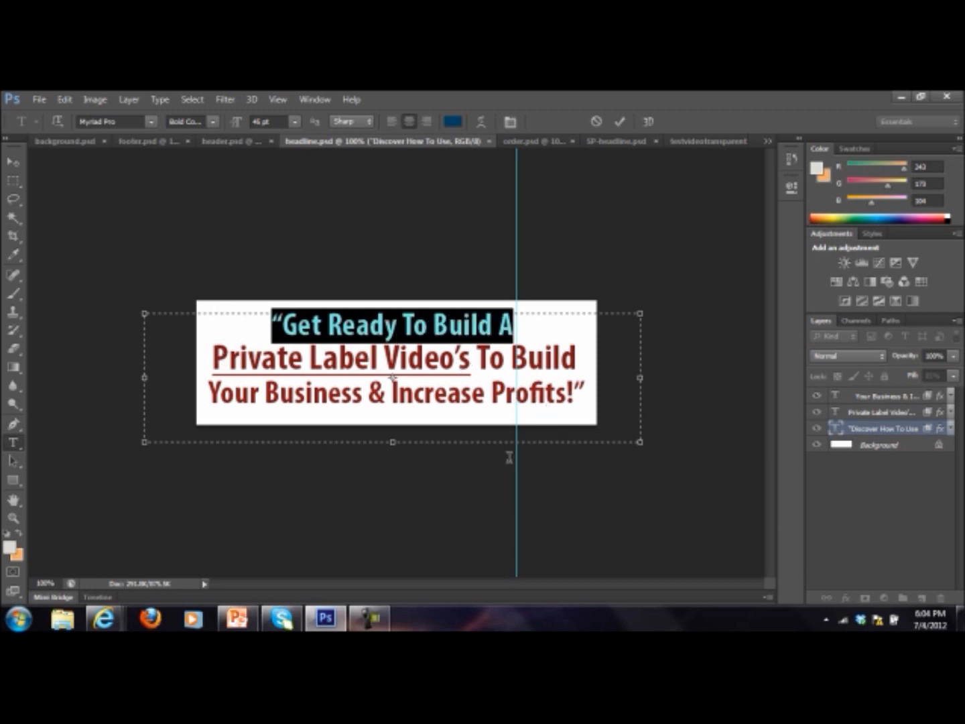
{"action": "left_click", "coordinate": [502, 369]}
{"action": "left_click", "coordinate": [329, 362]}
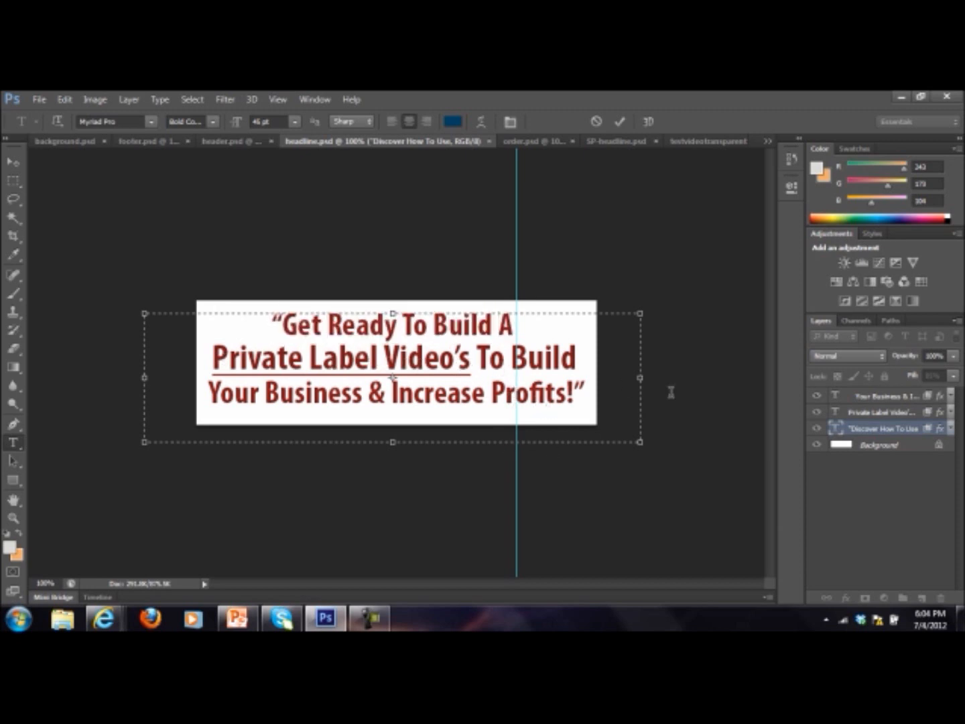
Replace the underlined "Private Label Video's" in the second headline line with "Thriving Busines"
{"action": "left_click", "coordinate": [894, 413]}
{"action": "left_click", "coordinate": [243, 359]}
{"action": "left_click_drag", "start_coordinate": [214, 358], "coordinate": [478, 366]}
{"action": "type", "text": "T"}
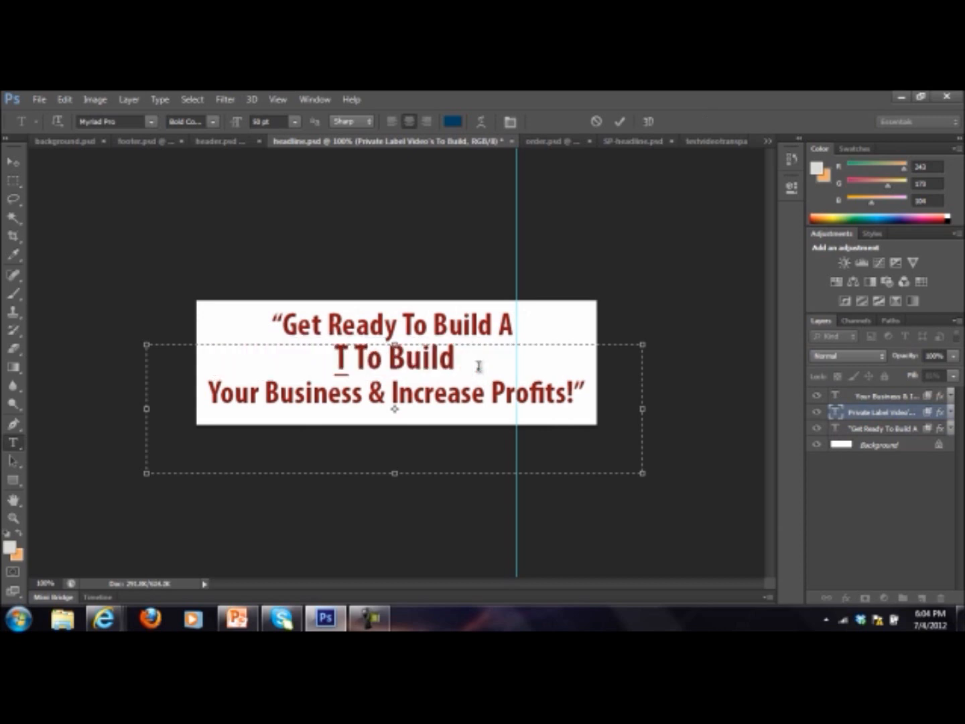
{"action": "type", "text": "hriving Busi"}
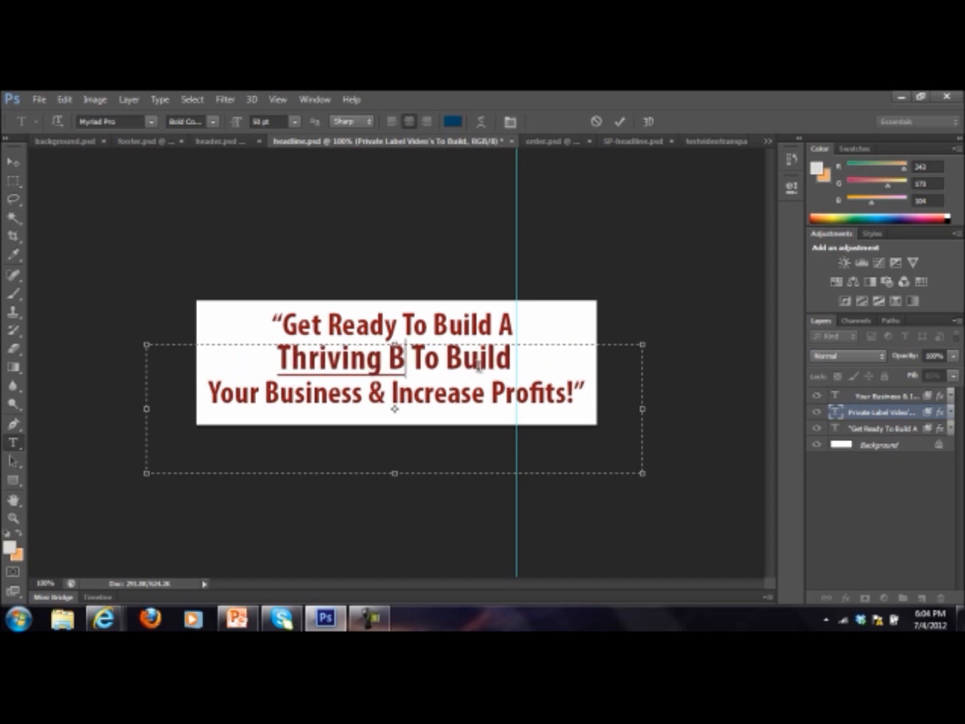
{"action": "type", "text": "nes"}
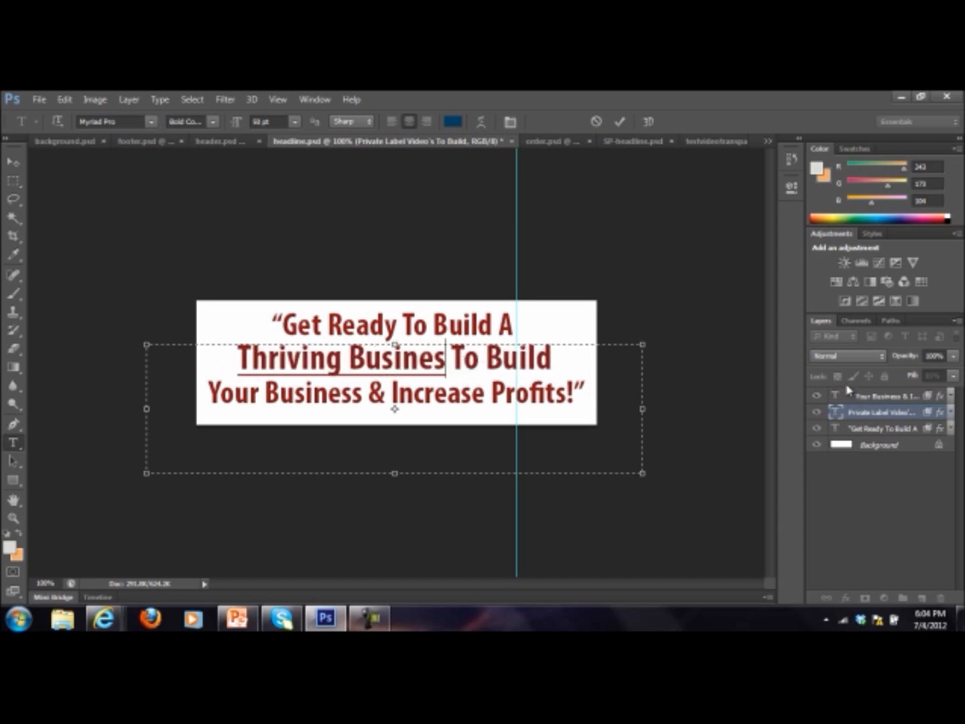
Delete "To Build" from the second headline line and complete its wording as "Thriving Business"
{"action": "left_click_drag", "start_coordinate": [462, 357], "coordinate": [561, 358]}
{"action": "key", "text": "BackSpace"}
{"action": "key", "text": "BackSpace"}
{"action": "key", "text": "BackSpace"}
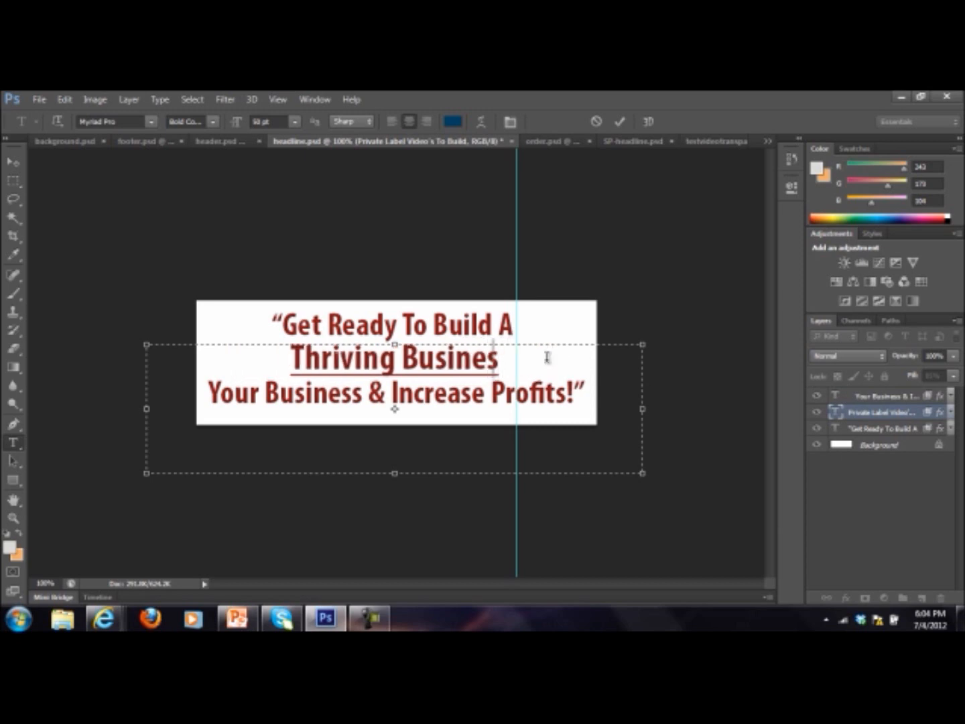
{"action": "type", "text": "s T"}
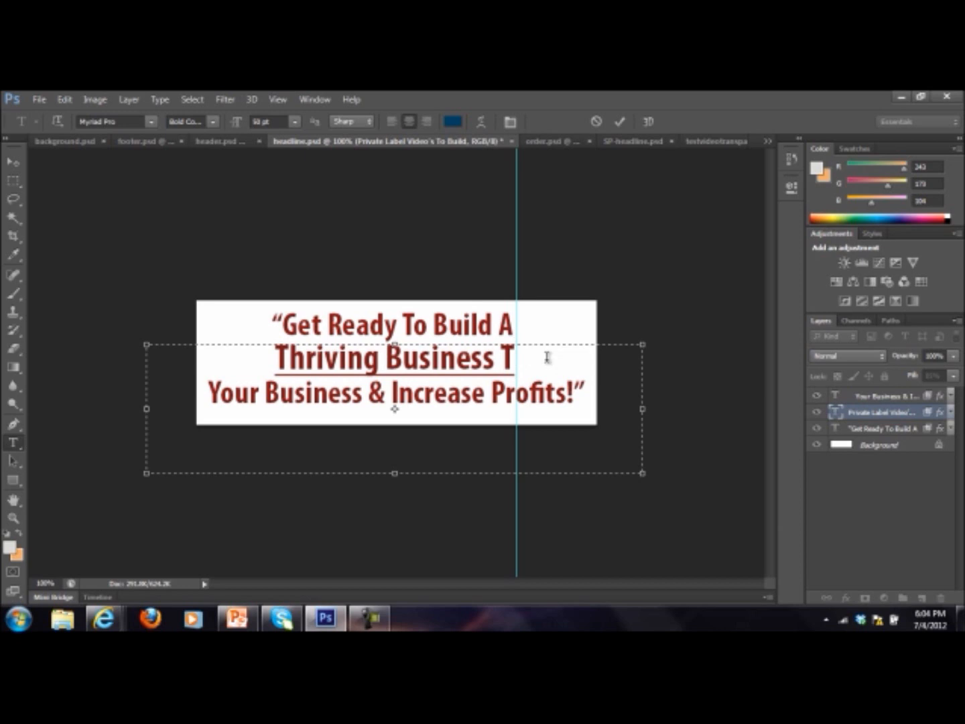
{"action": "key", "text": "BackSpace"}
{"action": "key", "text": "BackSpace"}
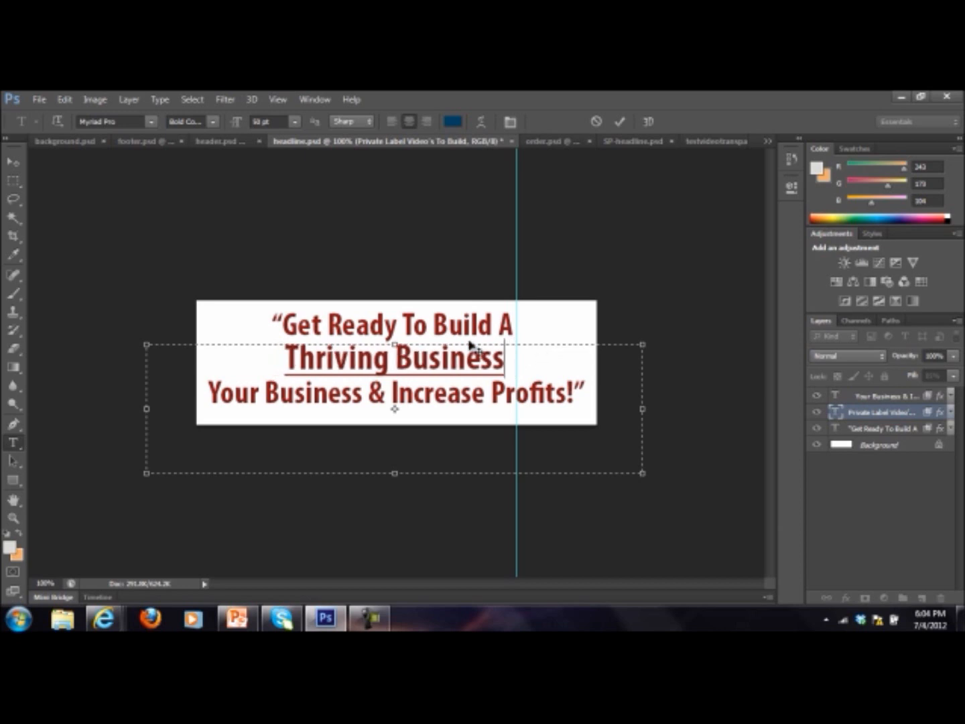
{"action": "left_click", "coordinate": [64, 99]}
{"action": "left_click", "coordinate": [65, 99]}
{"action": "left_click", "coordinate": [65, 99]}
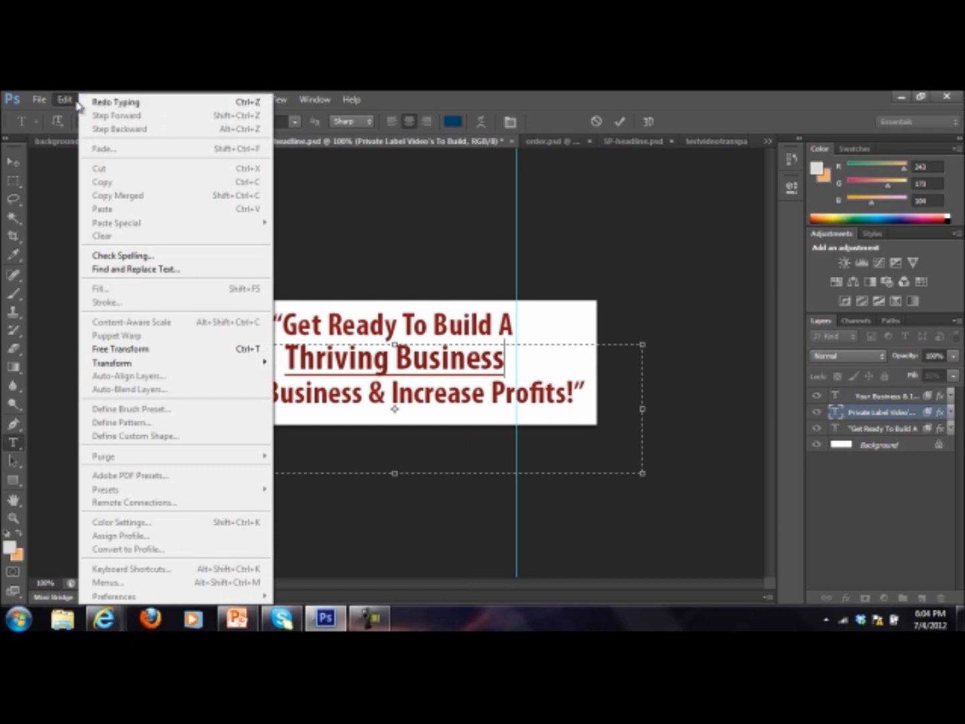
{"action": "left_click", "coordinate": [558, 351]}
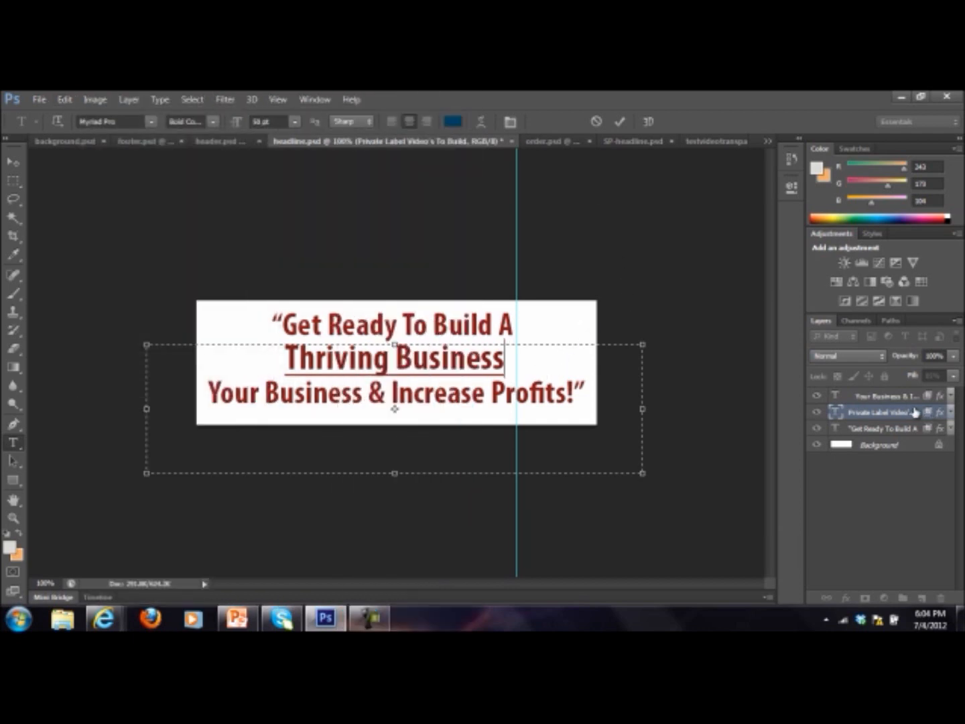
Replace the third headline line's text with "All Through Simple PLR Video!", keeping the closing quotation mark
{"action": "left_click", "coordinate": [891, 396]}
{"action": "left_click", "coordinate": [223, 395]}
{"action": "left_click_drag", "start_coordinate": [221, 401], "coordinate": [582, 392]}
{"action": "key", "text": "BackSpace"}
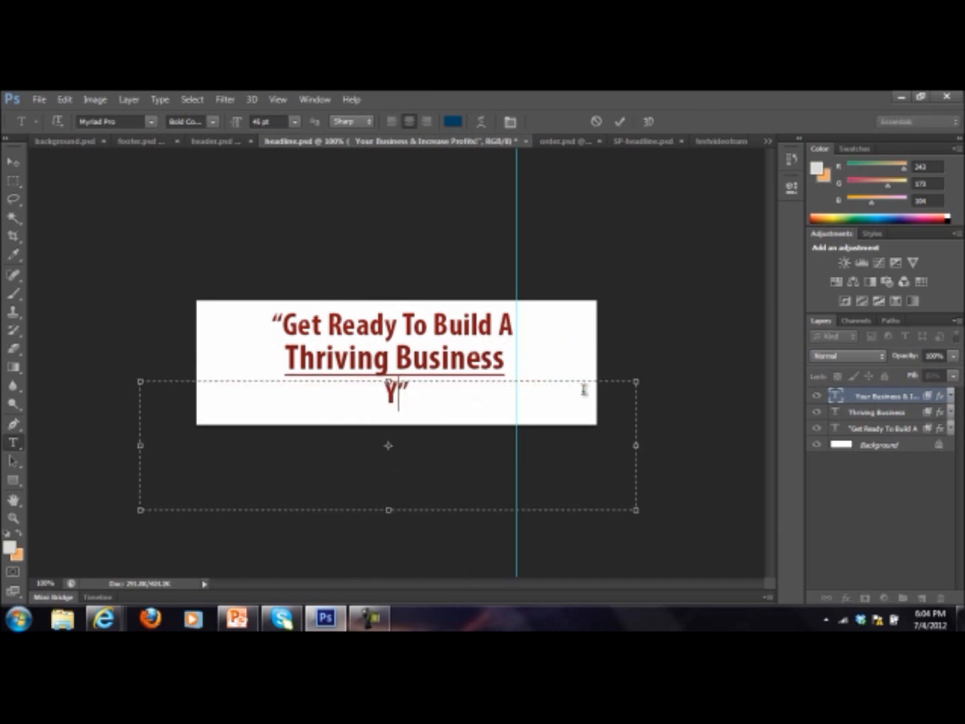
{"action": "key", "text": "BackSpace"}
{"action": "type", "text": "All Through Simple PLR Video!"}
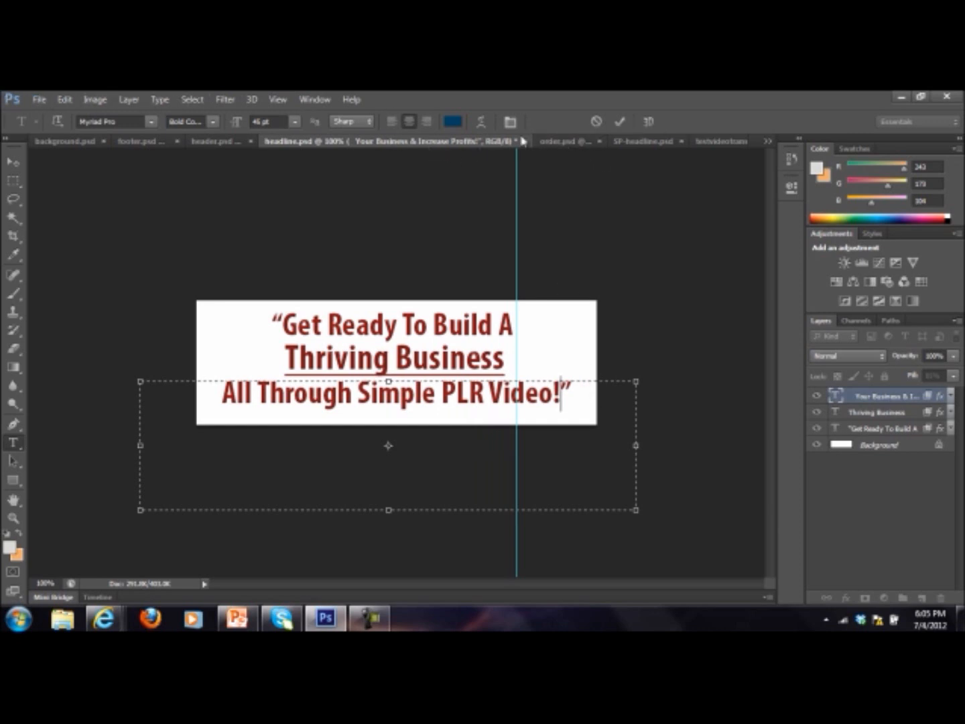
Switch to order.psd and hide its three sparkle layers
{"action": "left_click", "coordinate": [561, 140]}
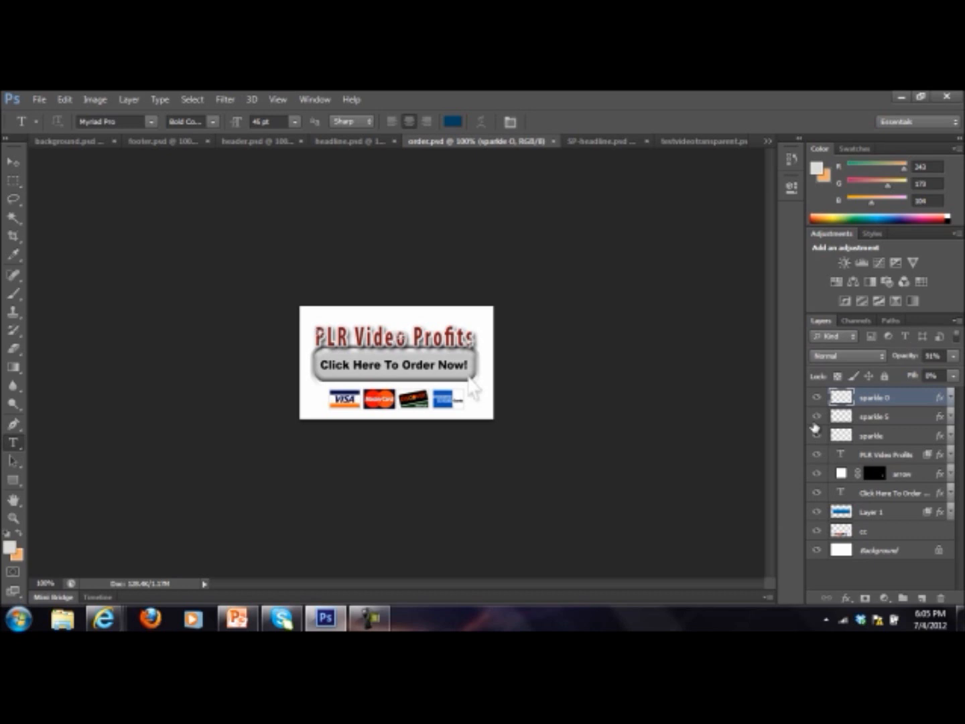
{"action": "left_click", "coordinate": [817, 435]}
{"action": "left_click", "coordinate": [817, 397]}
{"action": "left_click", "coordinate": [817, 415]}
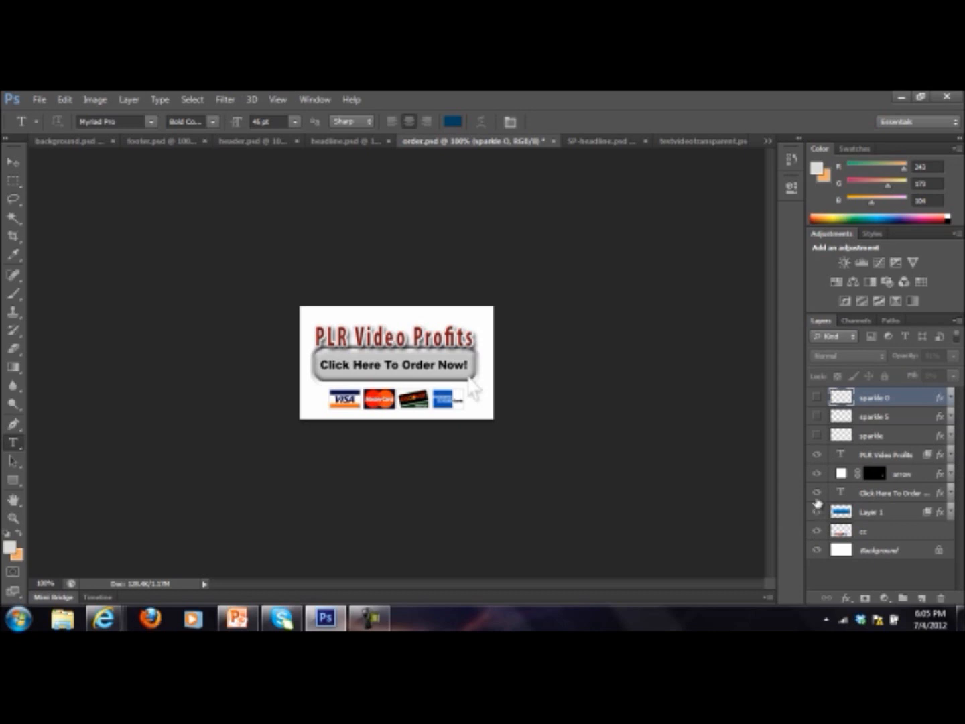
Replace the order button's "Click Here To Order Now!" text with "Get Instant Access Now!"
{"action": "left_click", "coordinate": [816, 494]}
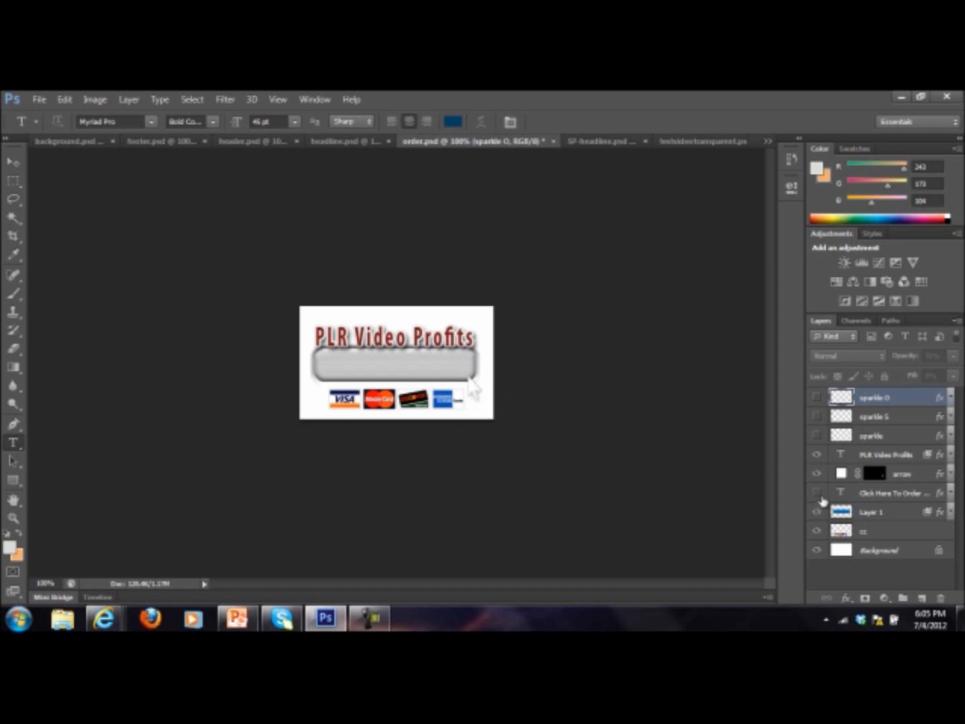
{"action": "left_click", "coordinate": [817, 493]}
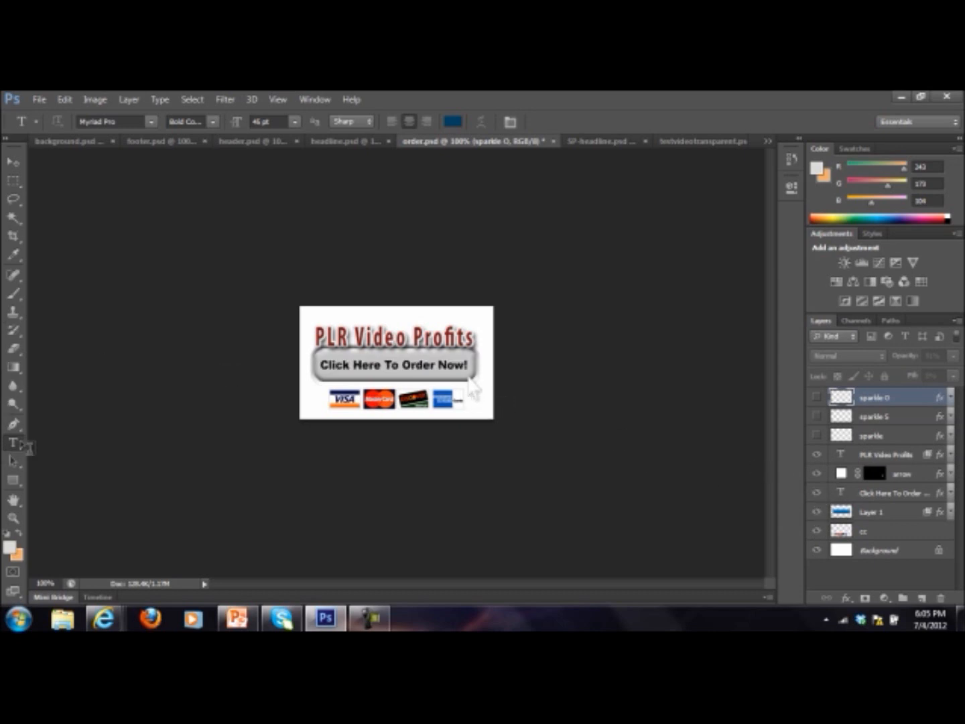
{"action": "left_click", "coordinate": [322, 363]}
{"action": "left_click_drag", "start_coordinate": [322, 364], "coordinate": [473, 364]}
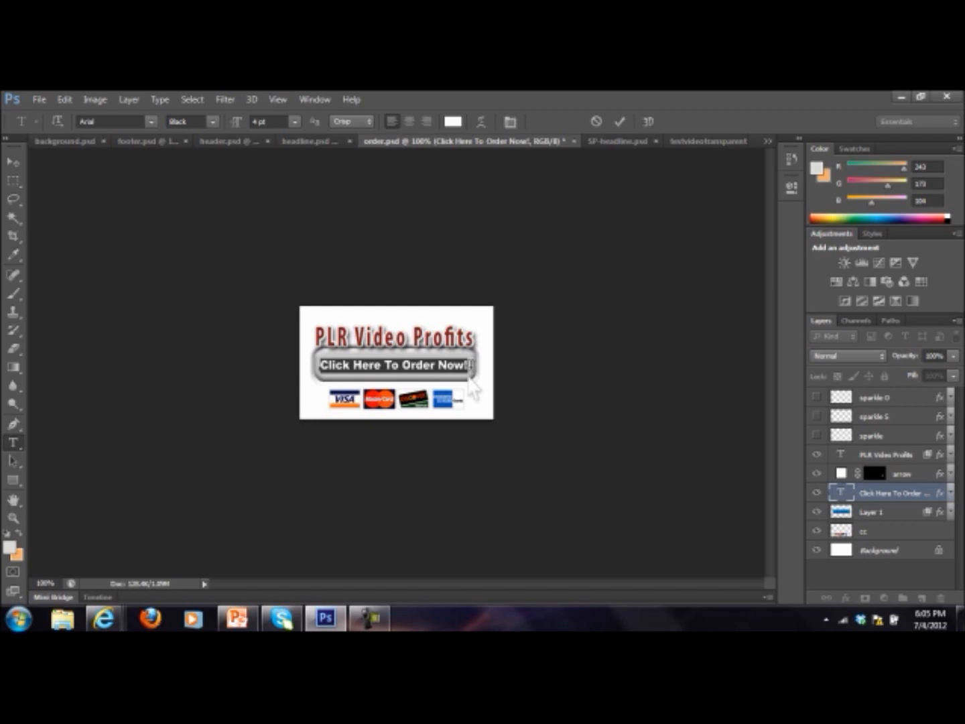
{"action": "key", "text": "BackSpace"}
{"action": "type", "text": "Get Instant Access Now!"}
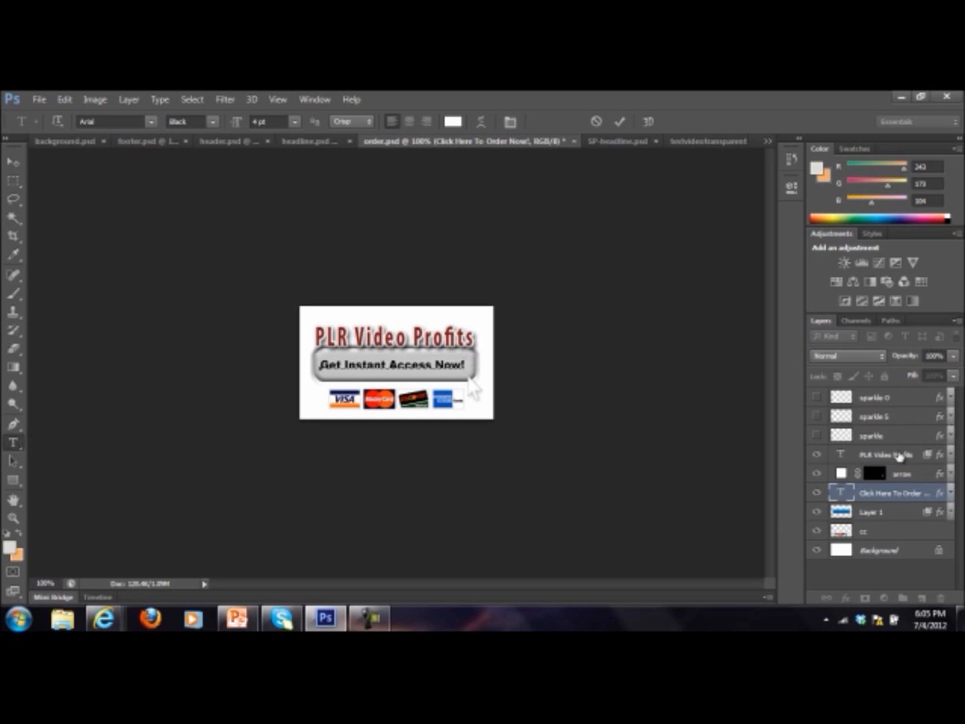
Replace "Profits" with "Payday" in the order graphic's PLR Video title
{"action": "left_click", "coordinate": [900, 456]}
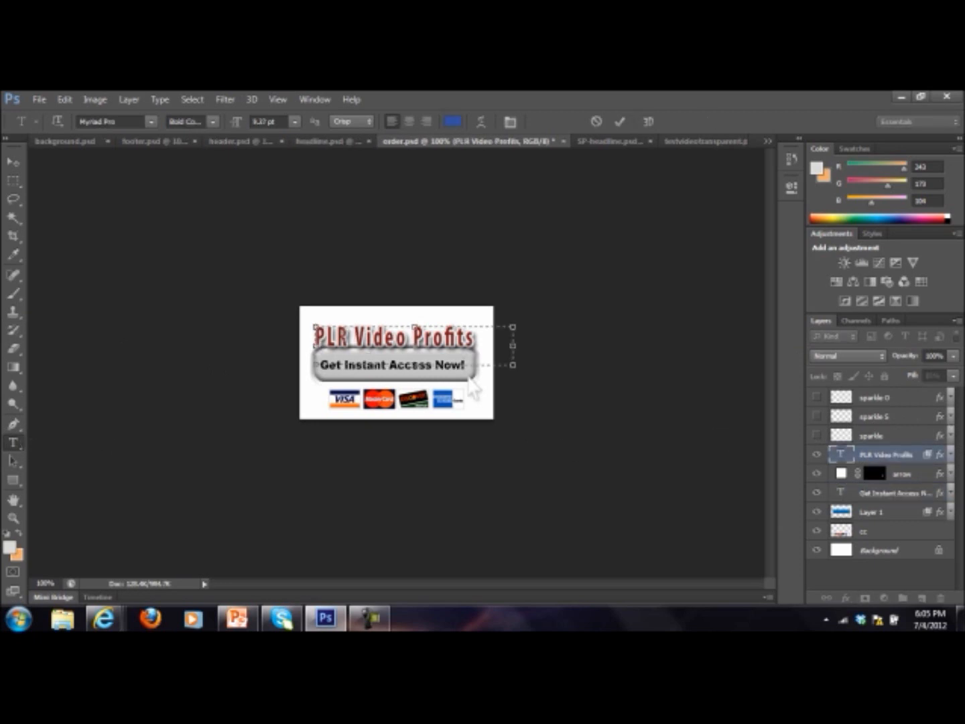
{"action": "left_click_drag", "start_coordinate": [412, 335], "coordinate": [475, 336]}
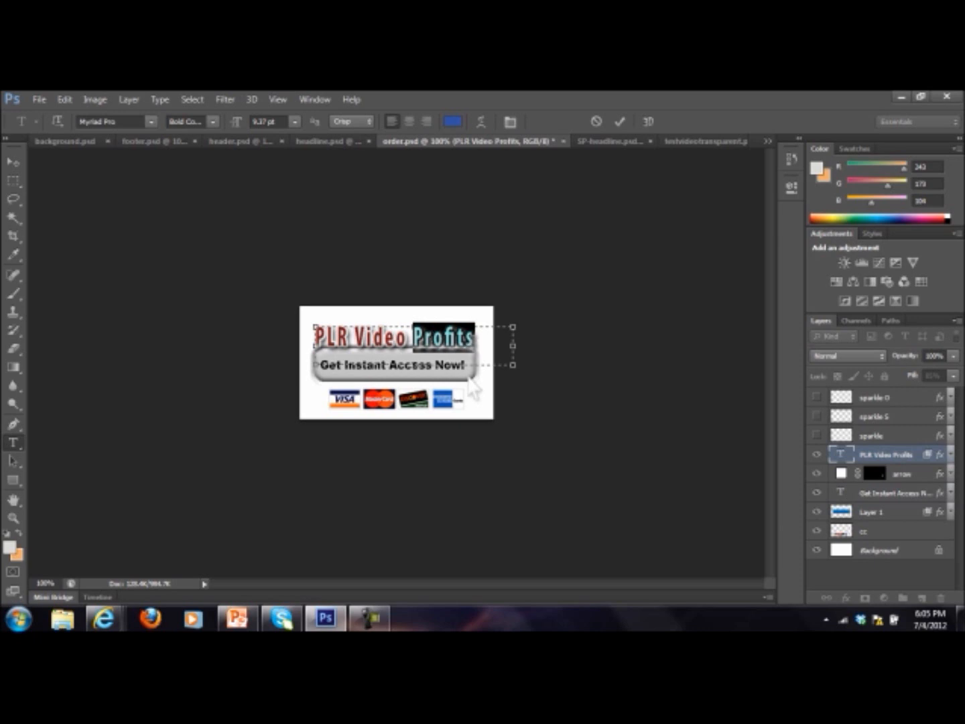
{"action": "type", "text": "Payday"}
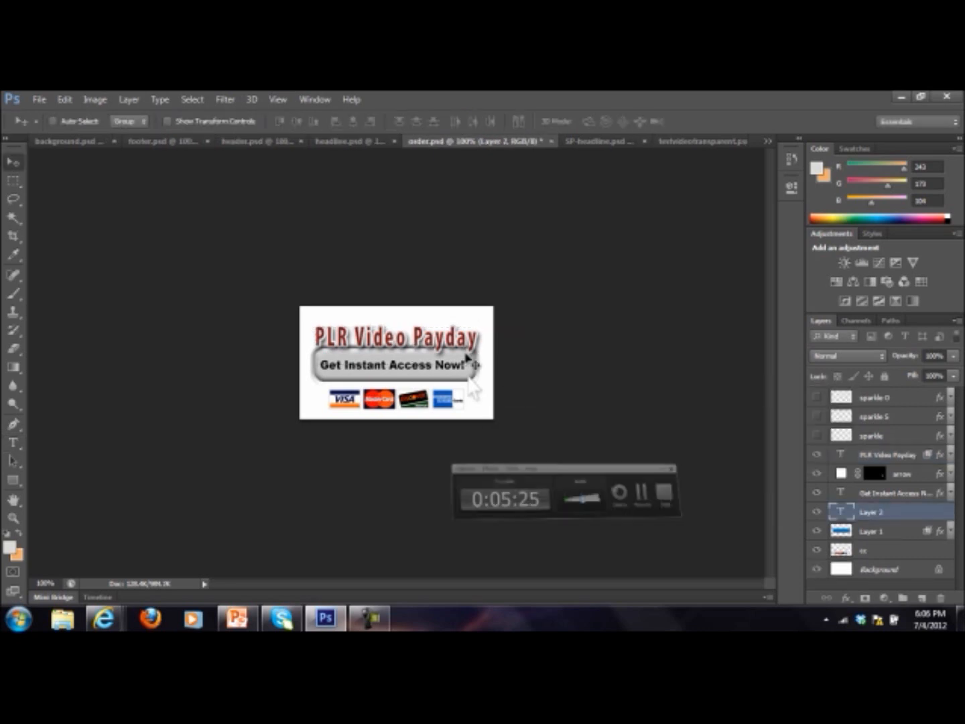
Switch to SP-headline.psd and activate the Type tool for editing its headline
{"action": "left_click", "coordinate": [602, 143]}
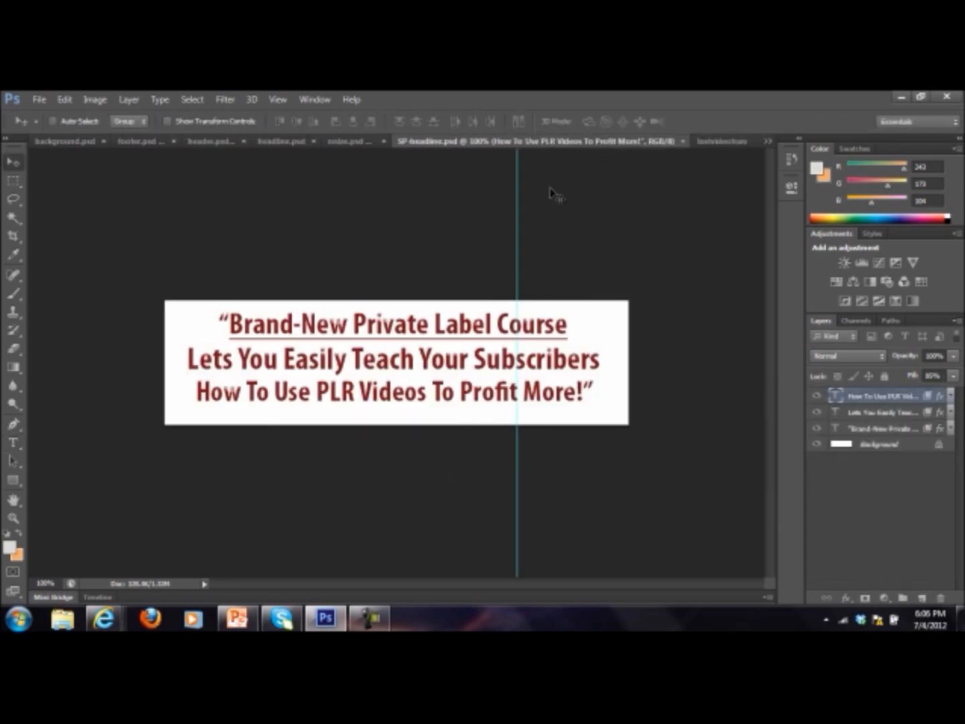
{"action": "left_click", "coordinate": [12, 443]}
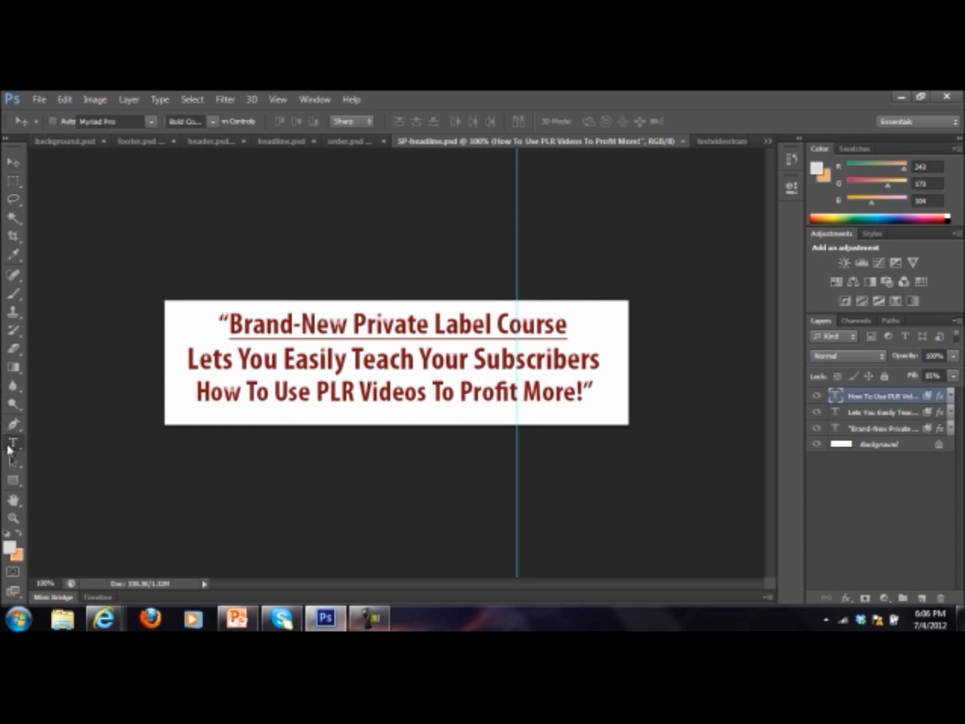